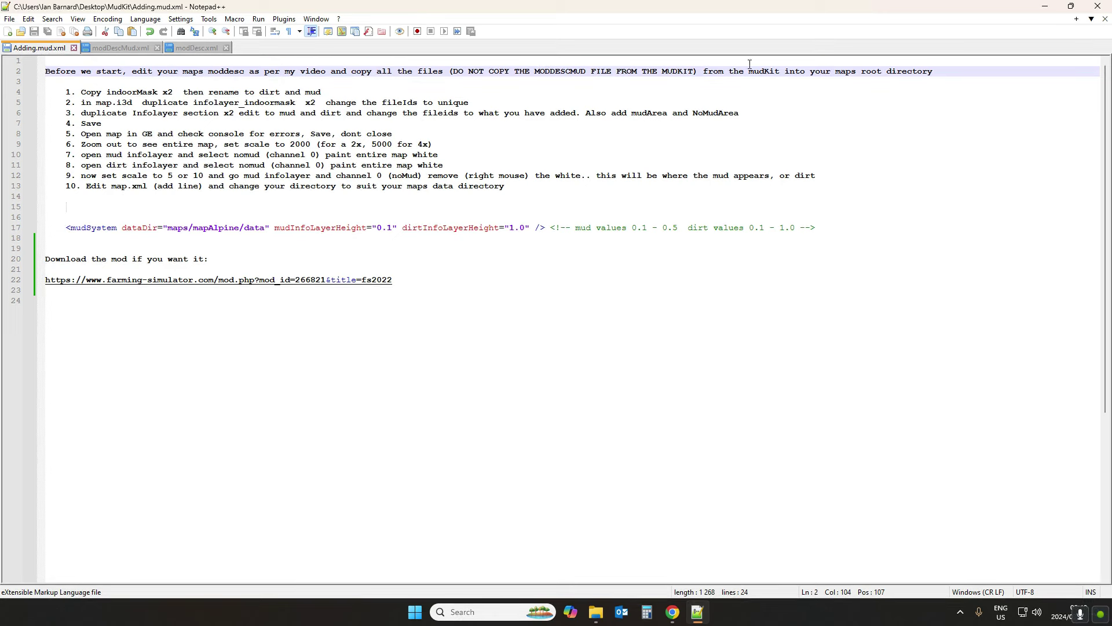
# Step: Go to the TestMap mod in File Explorer and open the data folder inside maps/mapAlpine
pyautogui.click(86, 92)
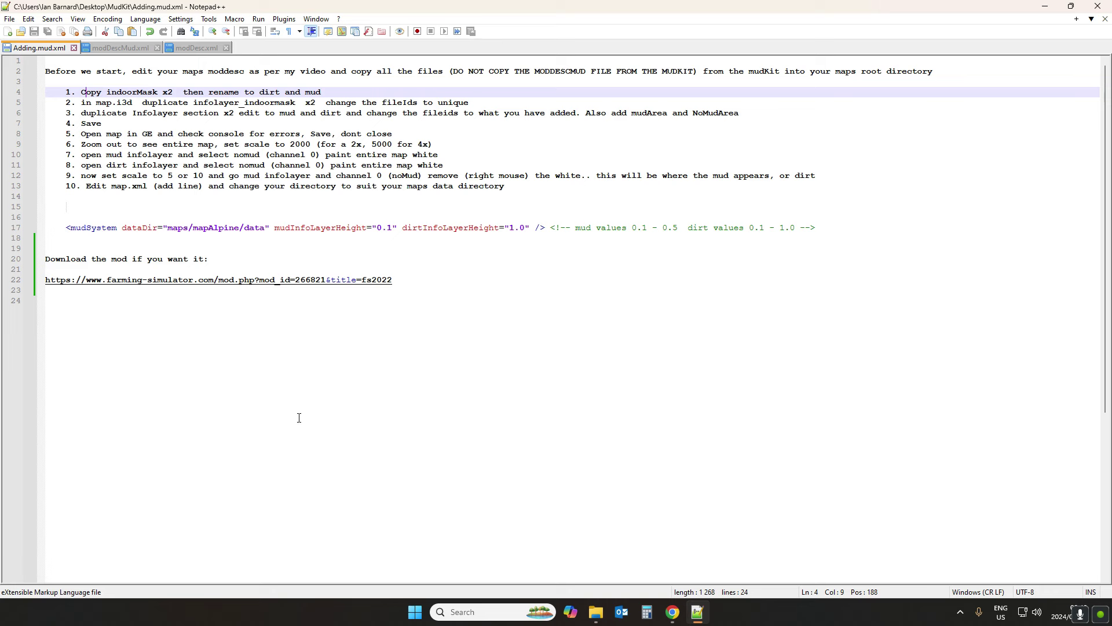
pyautogui.hotkey('alt', 'Tab')
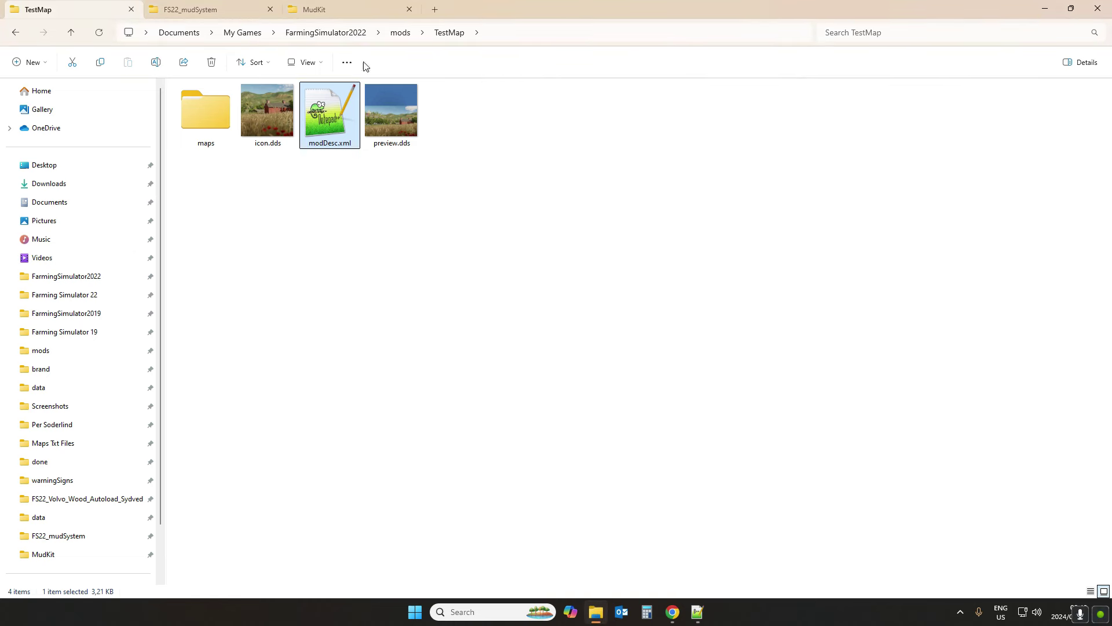
pyautogui.doubleClick(194, 113)
pyautogui.doubleClick(211, 104)
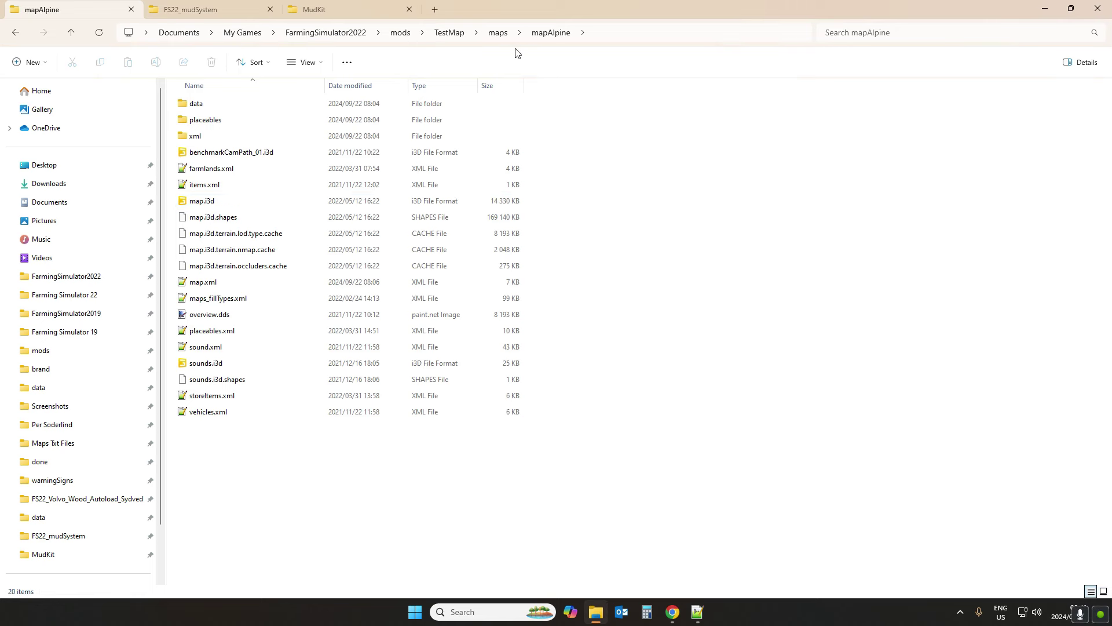
pyautogui.click(194, 204)
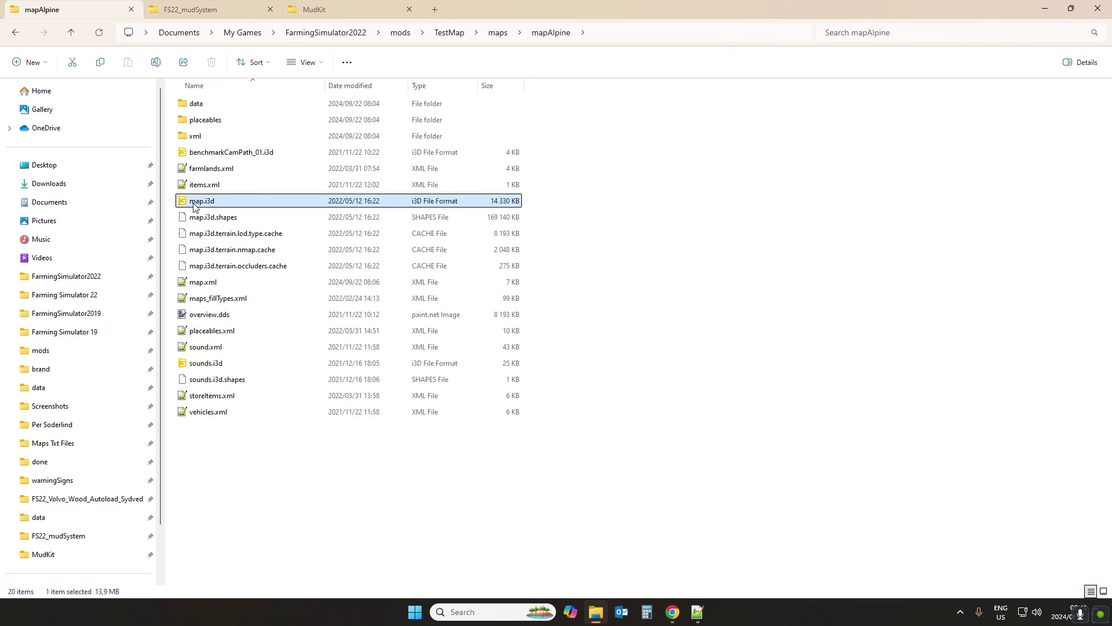
pyautogui.doubleClick(209, 106)
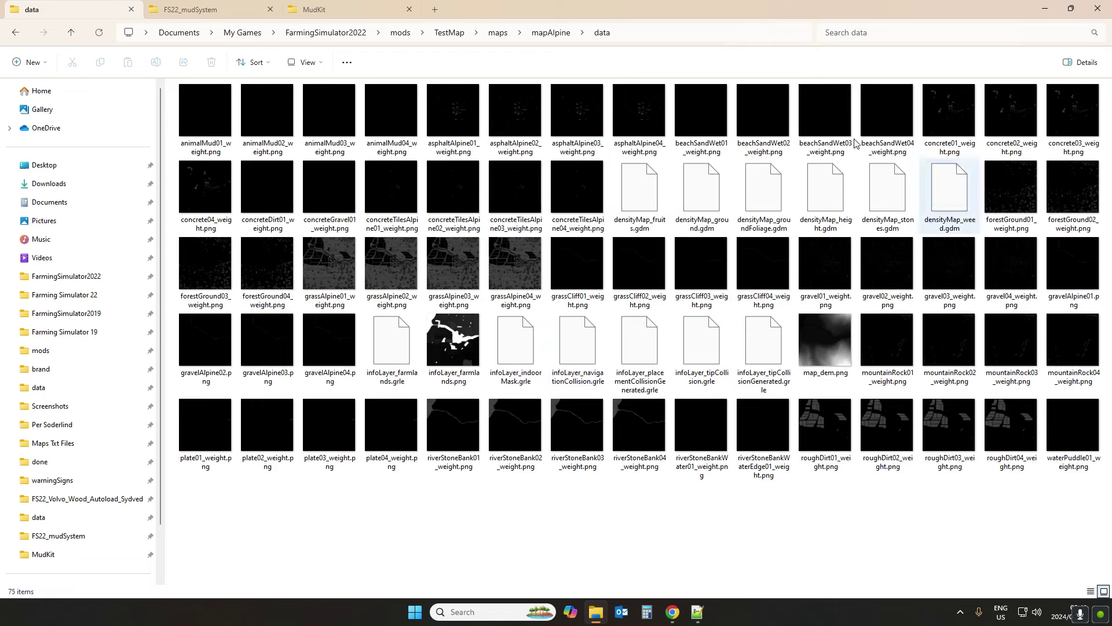
# Step: Make two copies of infoLayer_indoorMask.grle in the same data folder
pyautogui.click(392, 116)
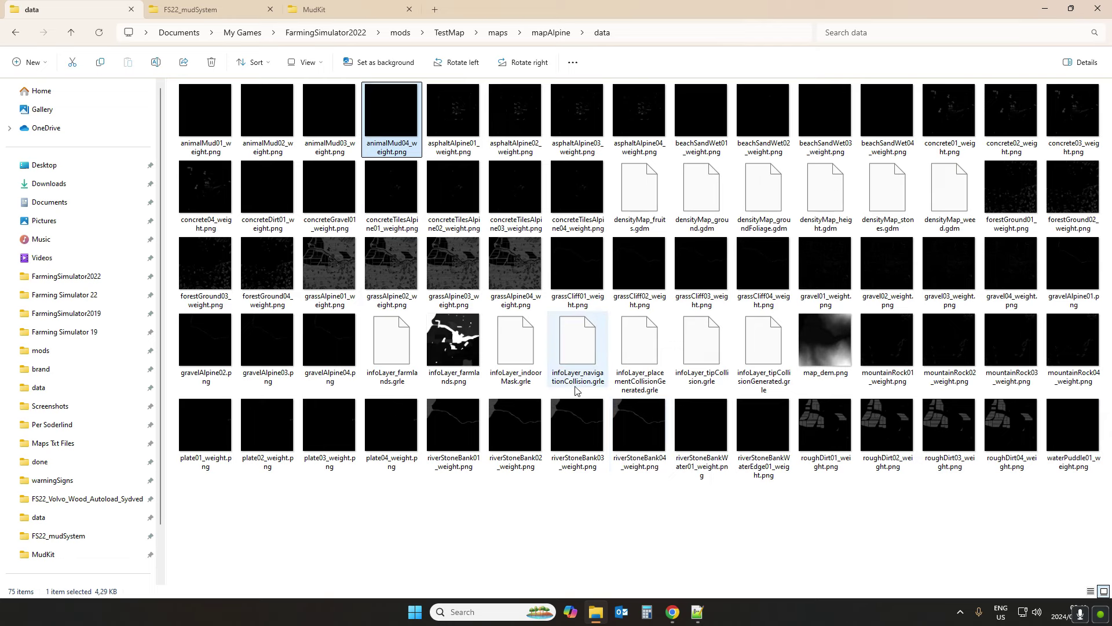
pyautogui.click(516, 360)
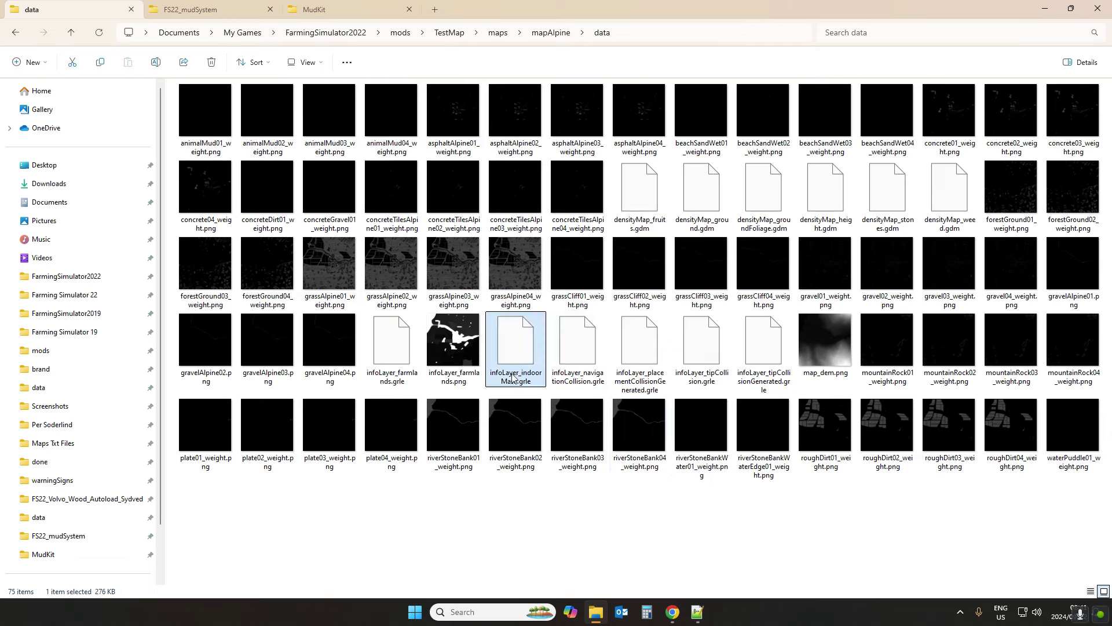
pyautogui.moveTo(516, 355); pyautogui.dragTo(460, 509)
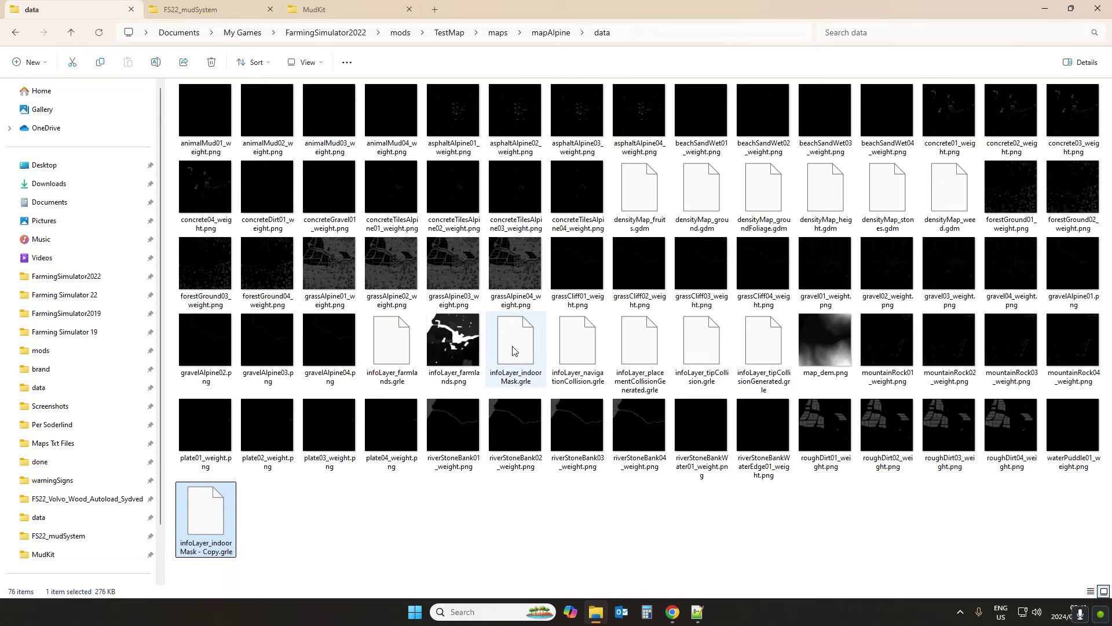
pyautogui.moveTo(514, 355); pyautogui.dragTo(453, 535)
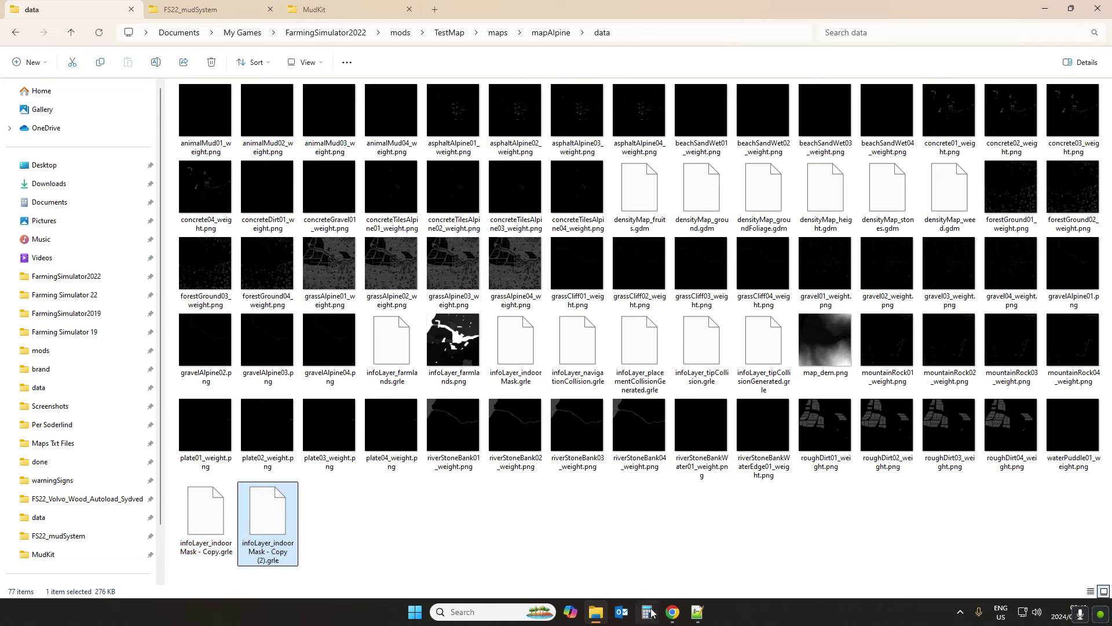
# Step: Check the naming instruction in the Adding.mud.xml notes and rename the first indoorMask copy as infoLayer_dirtMask.grle
pyautogui.click(697, 612)
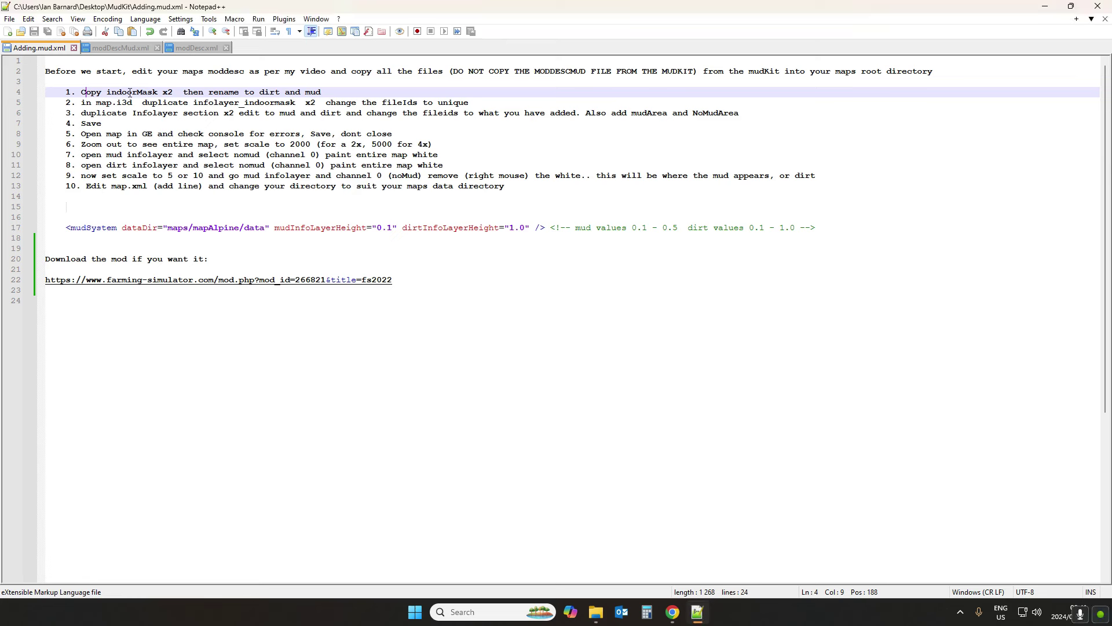
pyautogui.click(259, 92)
pyautogui.click(596, 612)
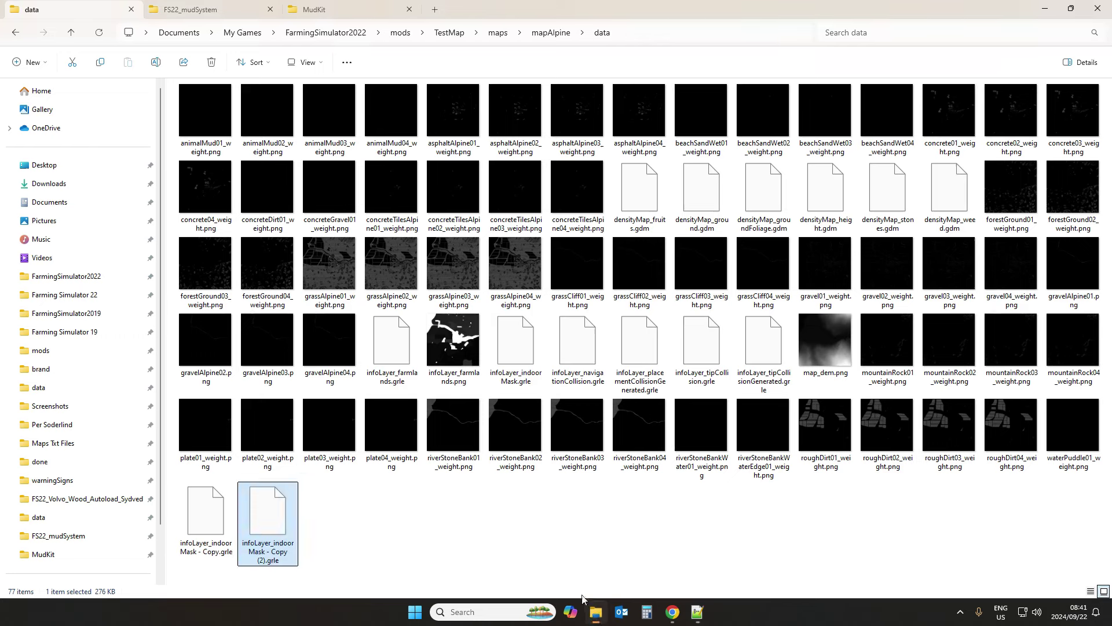
pyautogui.click(214, 529)
pyautogui.click(205, 550)
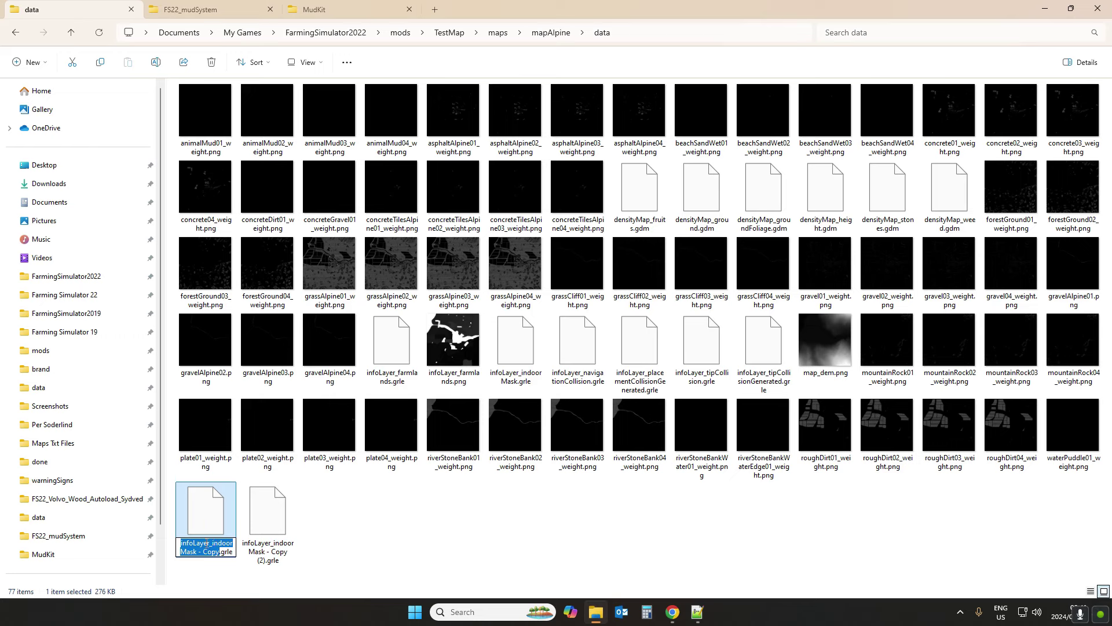
pyautogui.click(212, 543)
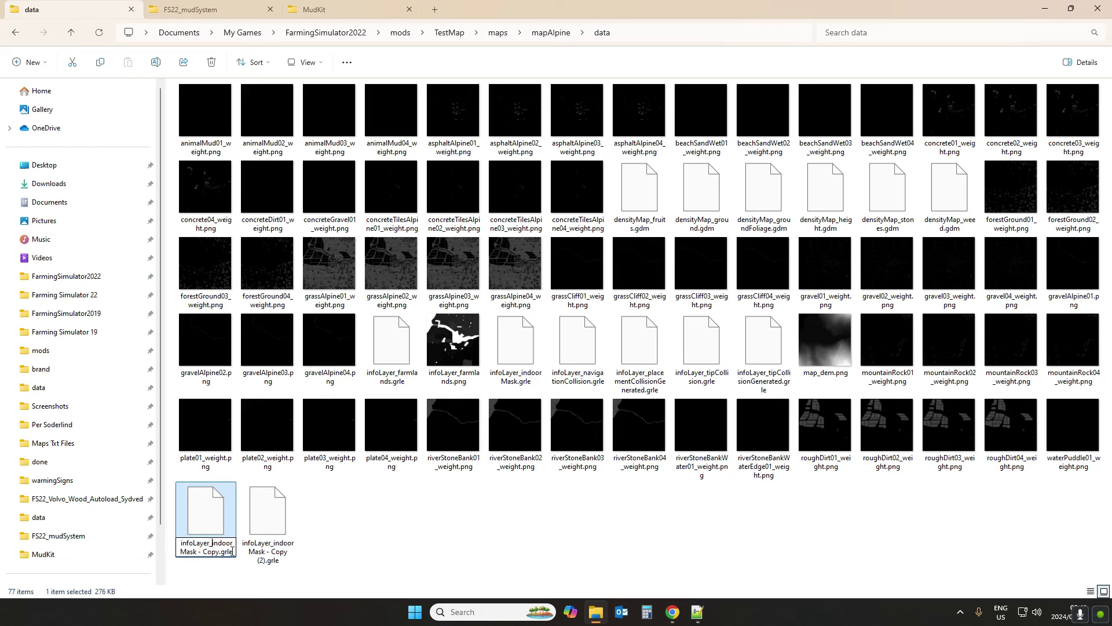
pyautogui.press('Delete')
pyautogui.press('Delete')
pyautogui.press('Delete')
pyautogui.press('Delete')
pyautogui.press('Delete')
pyautogui.press('Delete')
pyautogui.write('dirt')
pyautogui.press('Right')
pyautogui.press('Right')
pyautogui.press('Right')
pyautogui.press('Right')
pyautogui.press('Delete')
pyautogui.press('Delete')
pyautogui.press('Delete')
pyautogui.press('Delete')
pyautogui.press('Delete')
pyautogui.press('Delete')
pyautogui.press('Delete')
# Step: Rename the second indoorMask copy as infoLayer_mudMask.grle
pyautogui.click(268, 542)
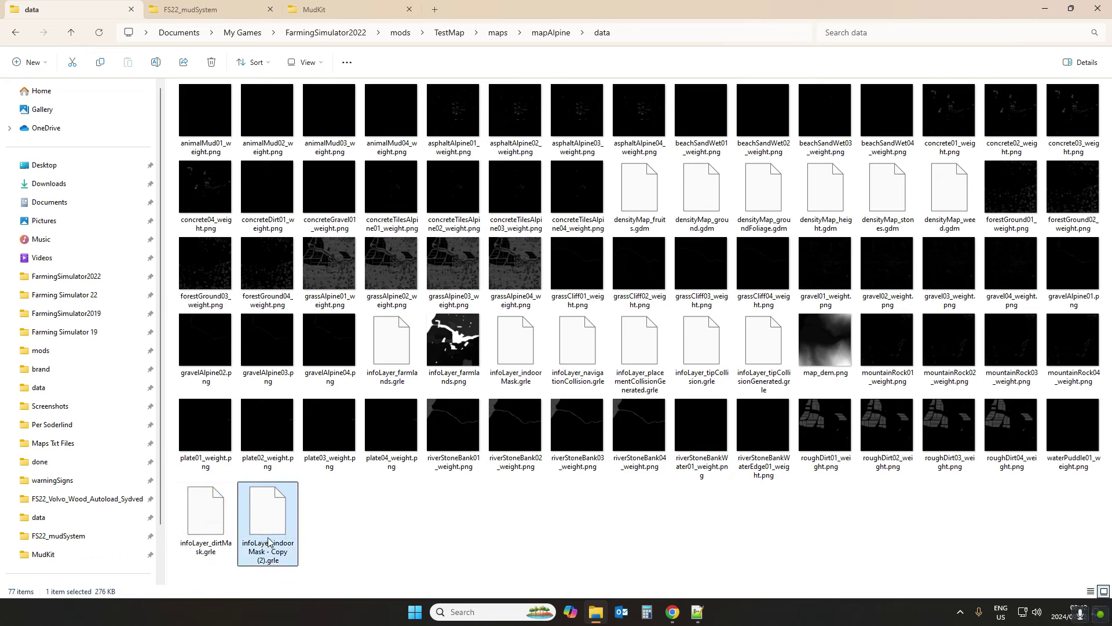
pyautogui.click(270, 552)
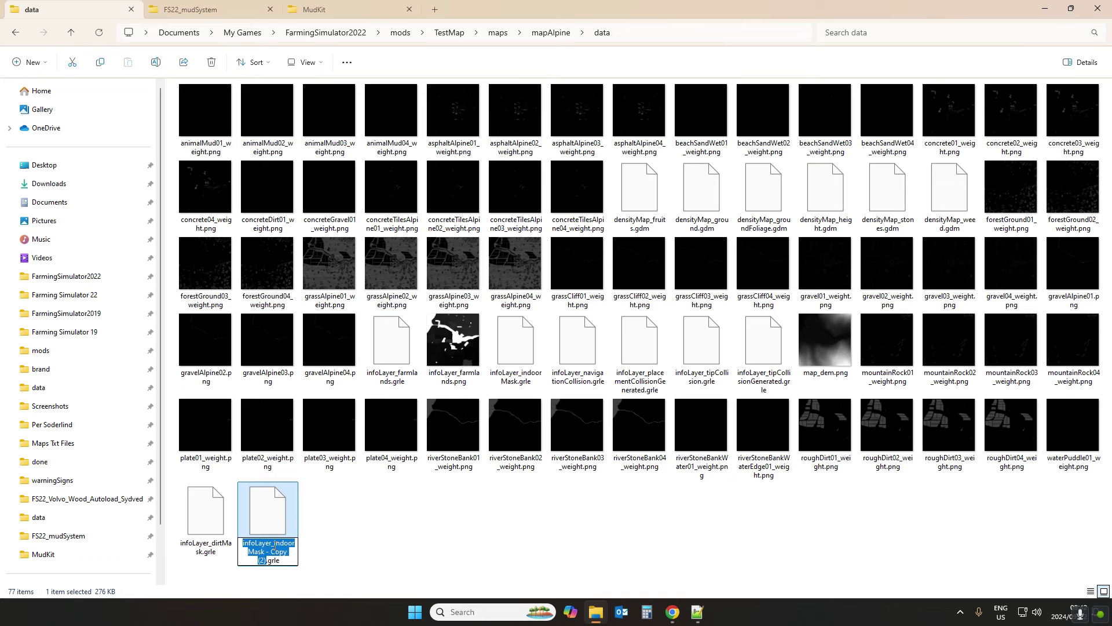
pyautogui.click(274, 543)
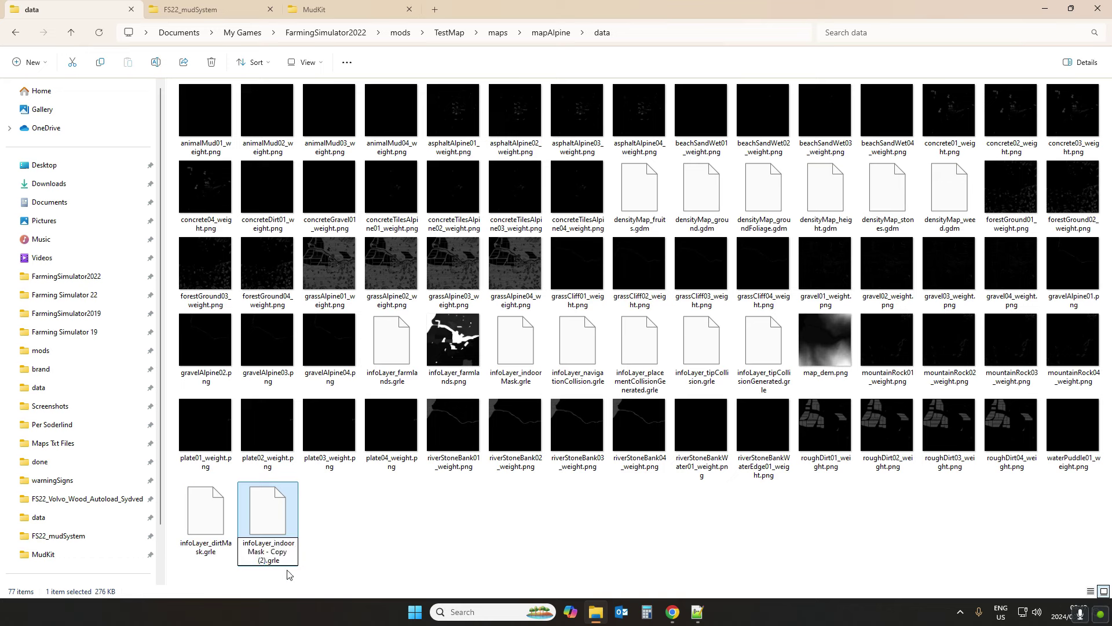
pyautogui.press('Delete')
pyautogui.press('Delete')
pyautogui.press('Delete')
pyautogui.press('Delete')
pyautogui.press('Delete')
pyautogui.press('Delete')
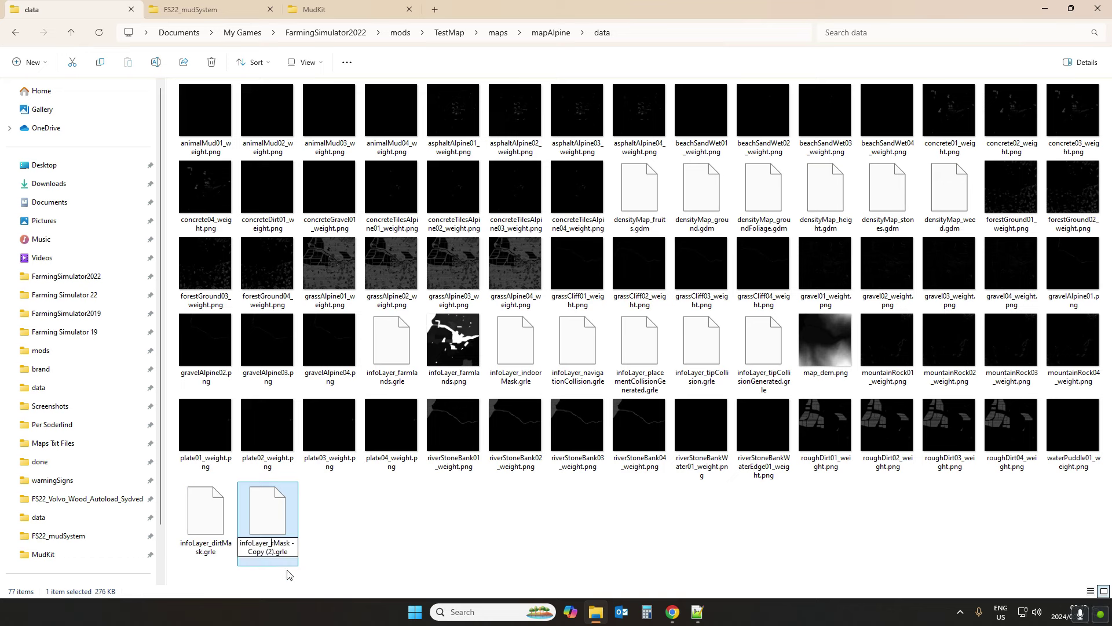
pyautogui.write('mud')
pyautogui.press('Right')
pyautogui.press('Right')
pyautogui.press('Right')
pyautogui.press('Right')
pyautogui.press('Right')
pyautogui.press('Delete')
pyautogui.press('Delete')
pyautogui.press('Delete')
pyautogui.press('Delete')
pyautogui.press('Delete')
pyautogui.press('Delete')
pyautogui.press('Delete')
pyautogui.press('Delete')
pyautogui.press('Delete')
pyautogui.press('Delete')
pyautogui.press('Delete')
pyautogui.press('Return')
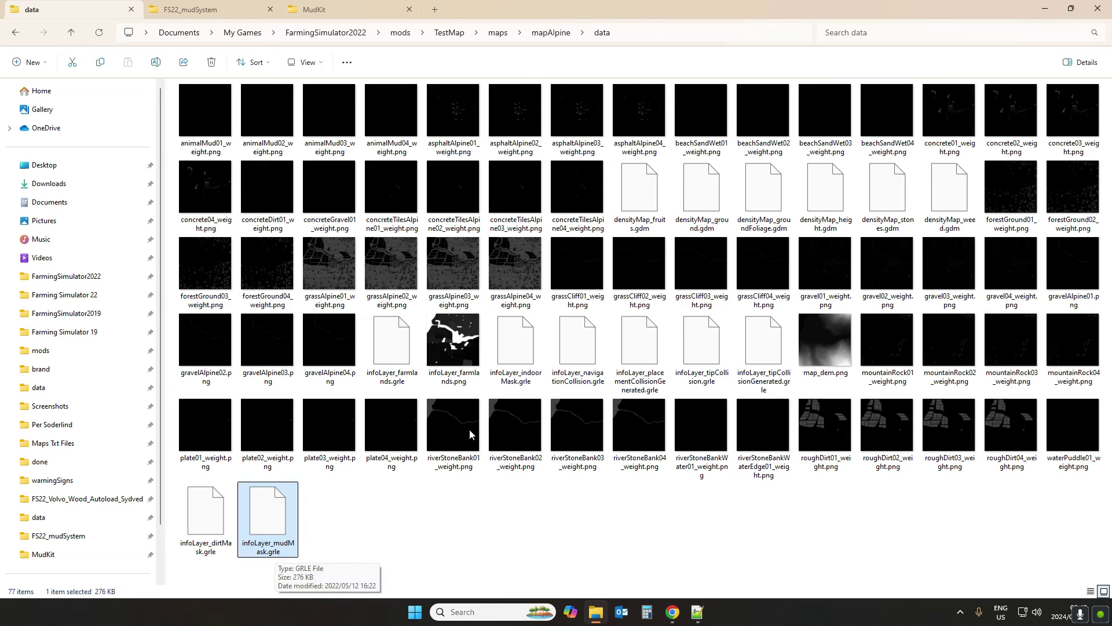
pyautogui.press('Left')
pyautogui.click(266, 516)
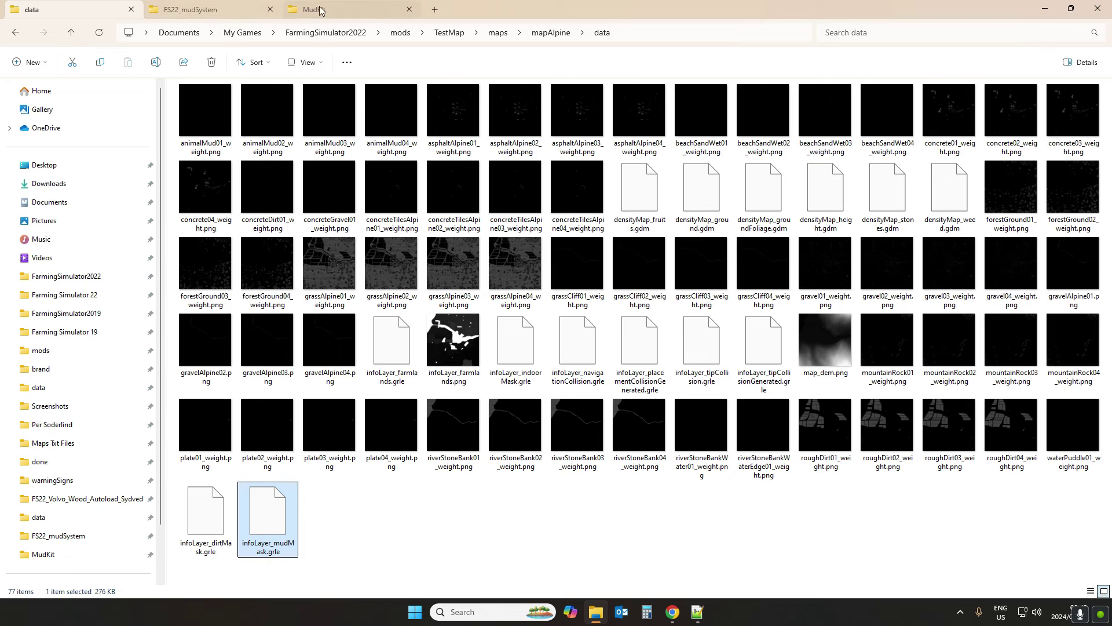
# Step: Close the FS22_mudSystem folder, review modDescMud.xml from the MudKit folder in Notepad++, and return to MudKit
pyautogui.click(271, 12)
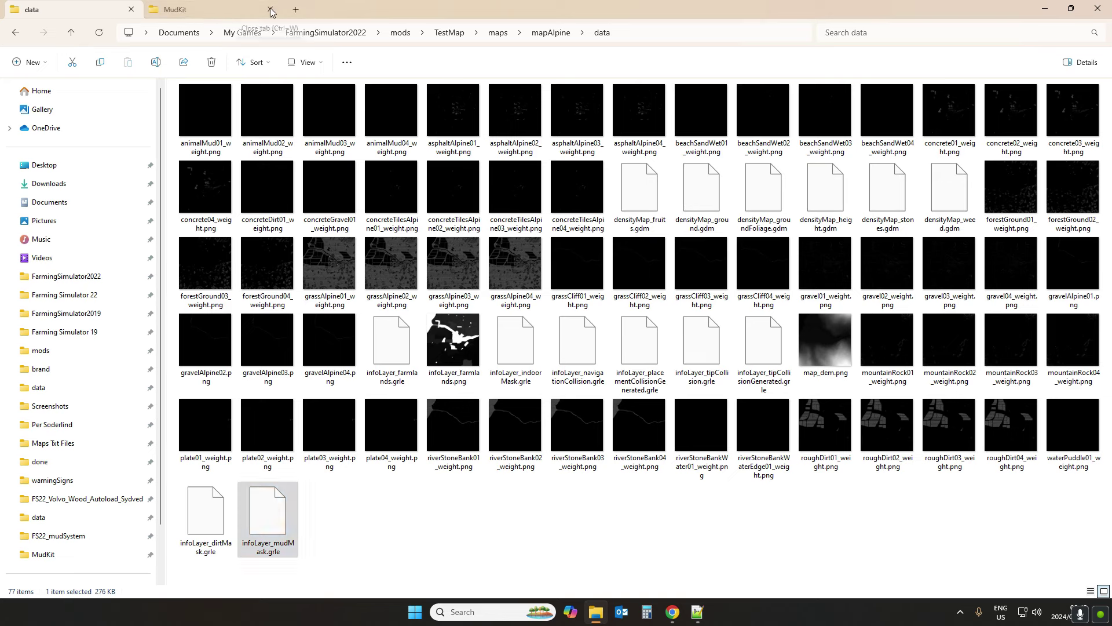
pyautogui.click(188, 10)
pyautogui.click(214, 206)
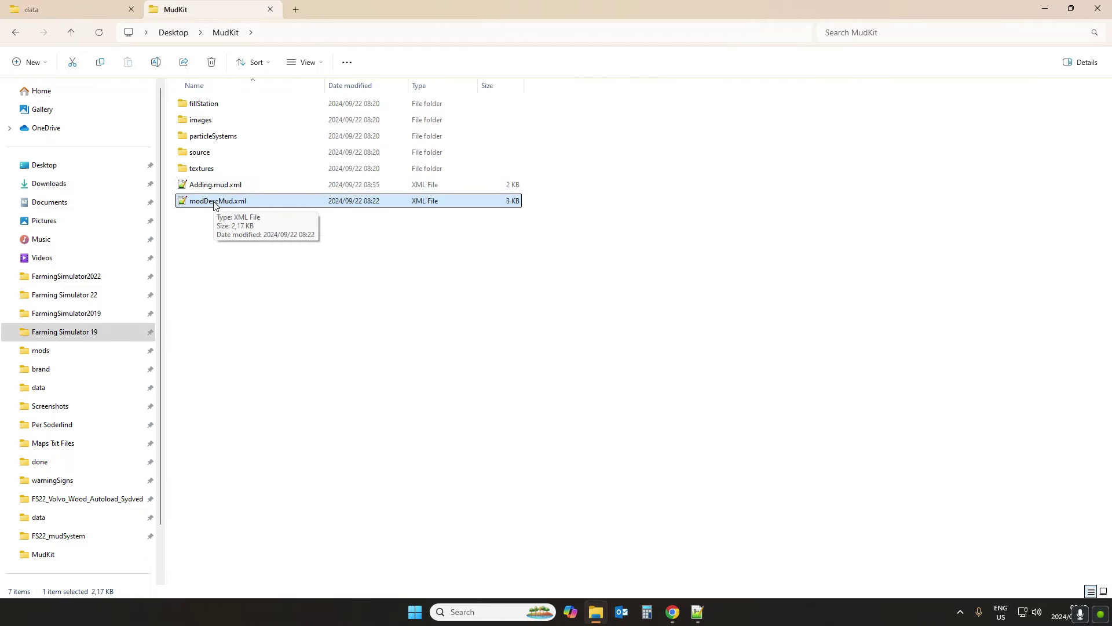
pyautogui.doubleClick(214, 203)
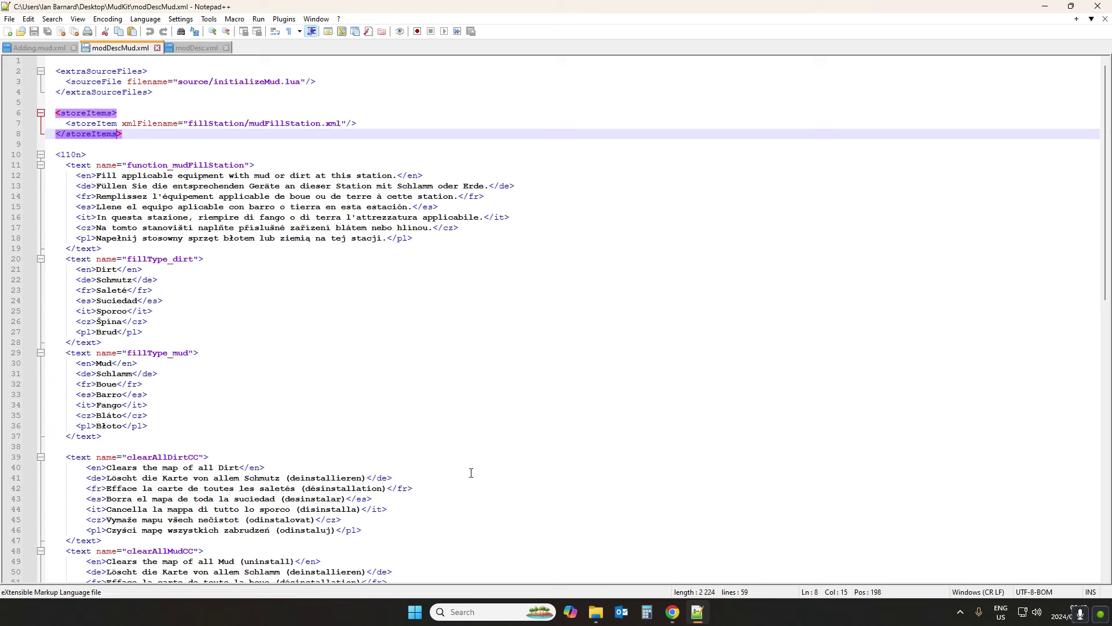
pyautogui.moveTo(595, 619)
pyautogui.click(593, 475)
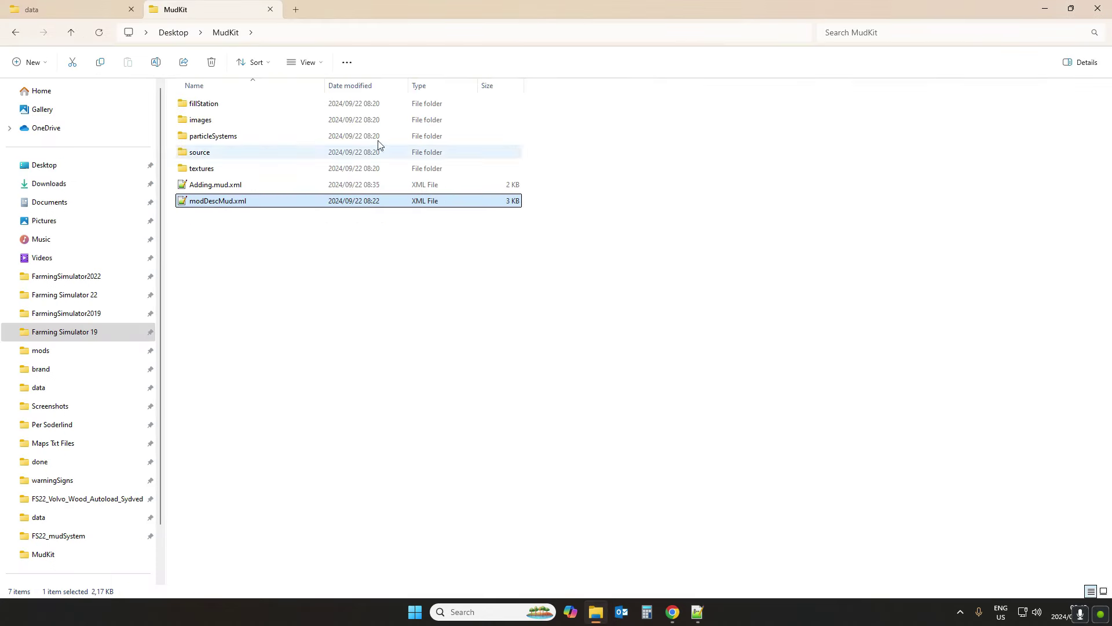
# Step: Copy the fillStation, images, particleSystems, source and textures folders from MudKit into the TestMap root folder
pyautogui.click(207, 172)
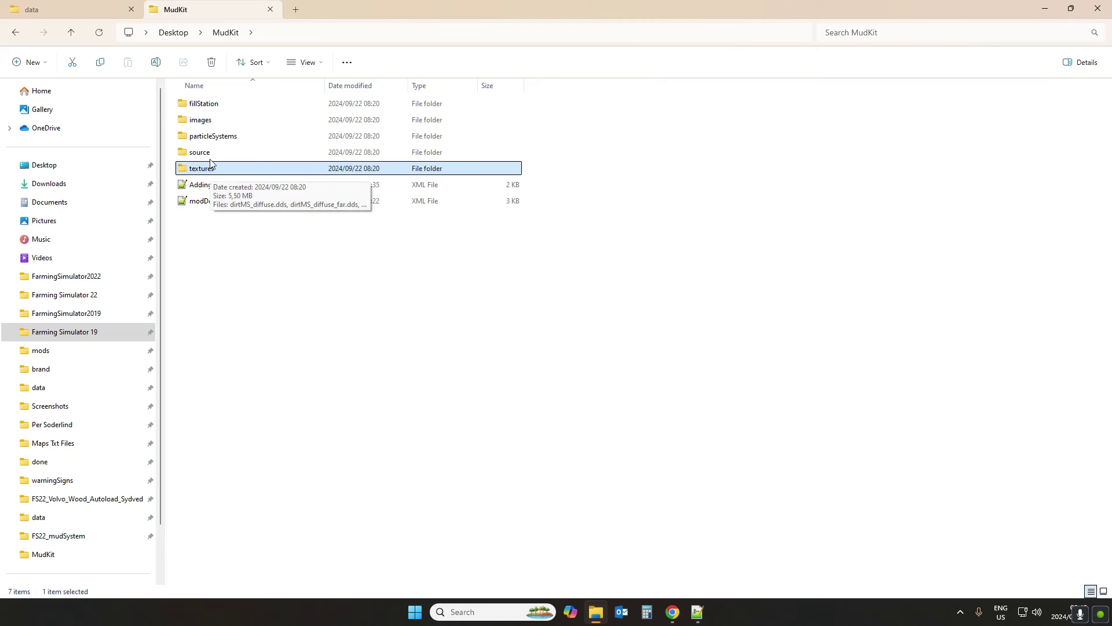
pyautogui.keyDown('shift'); pyautogui.click(208, 104); pyautogui.keyUp('shift')
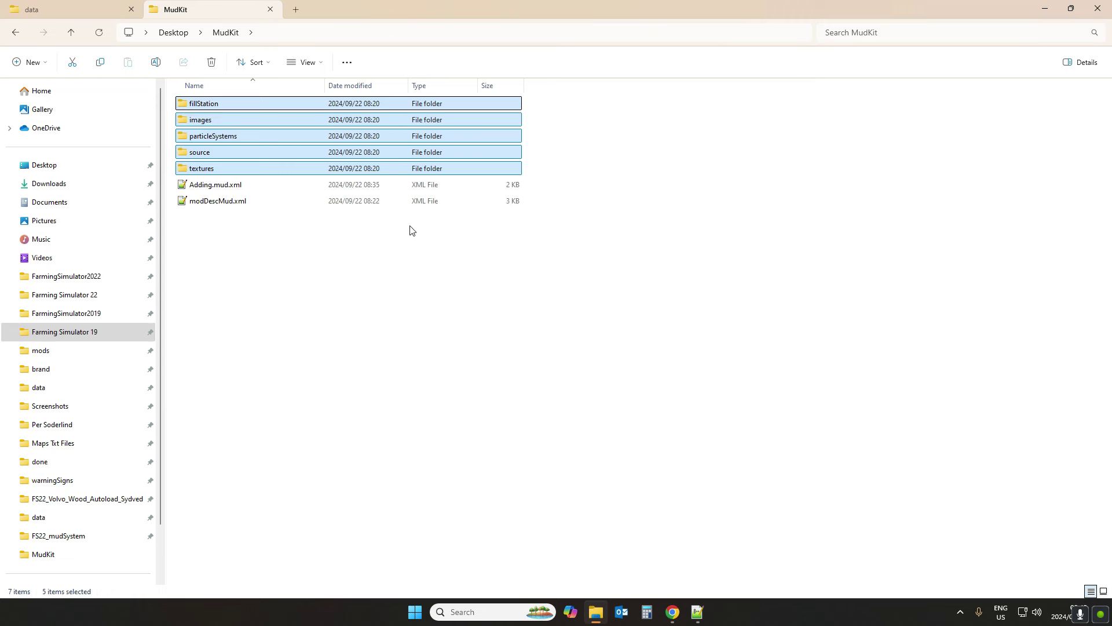
pyautogui.hotkey('ctrl', 'c')
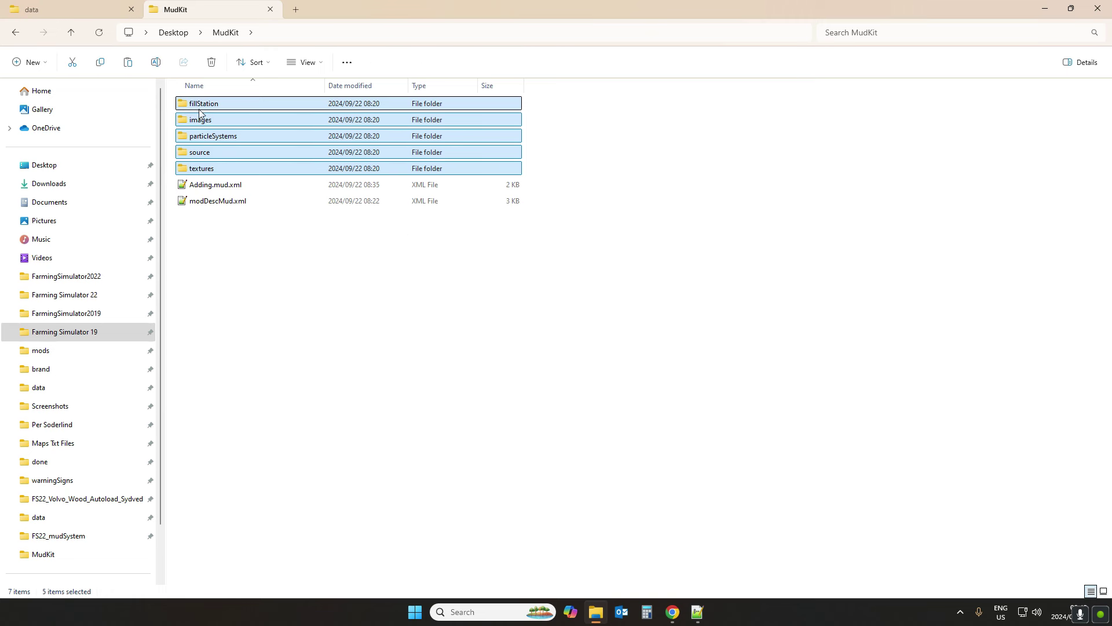
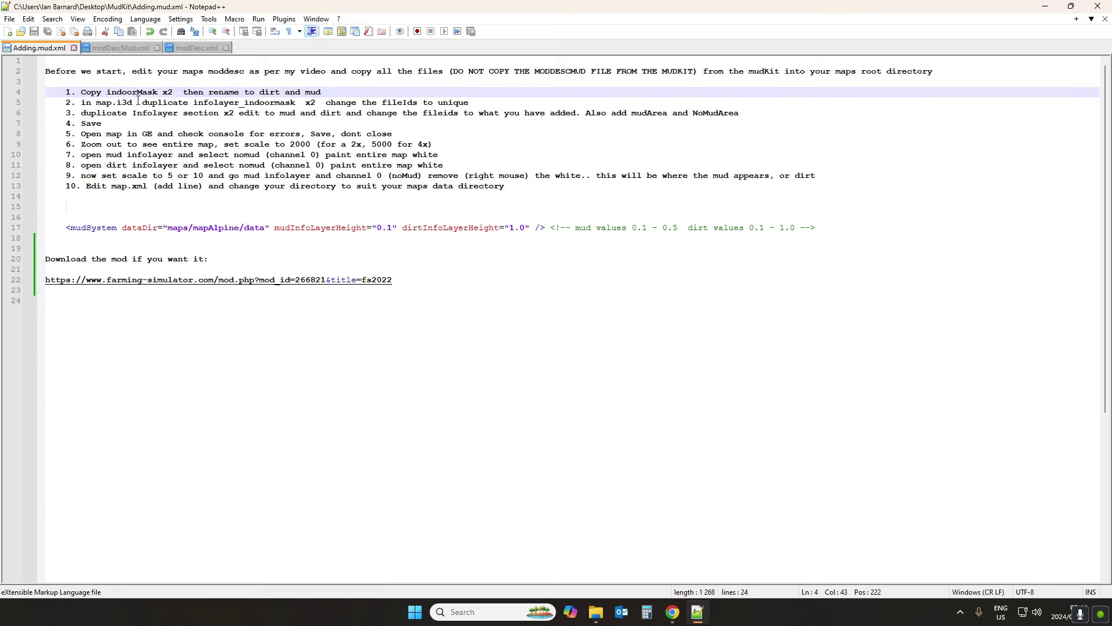
# Step: Open map.i3d from TestMap's maps/mapAlpine folder in Notepad++ for editing
pyautogui.click(151, 101)
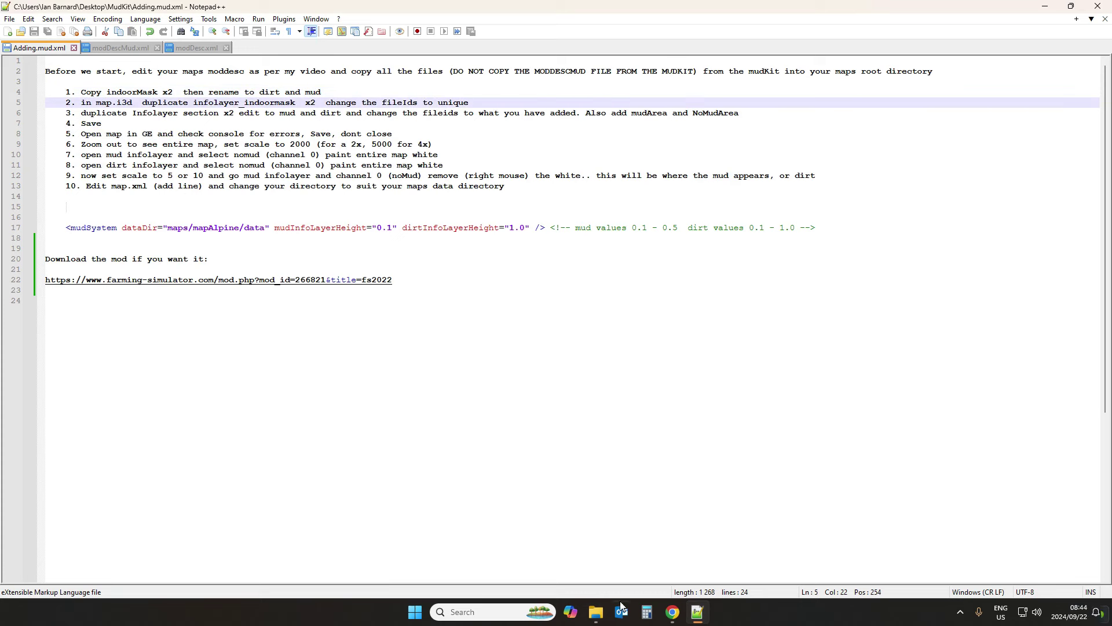
pyautogui.click(598, 616)
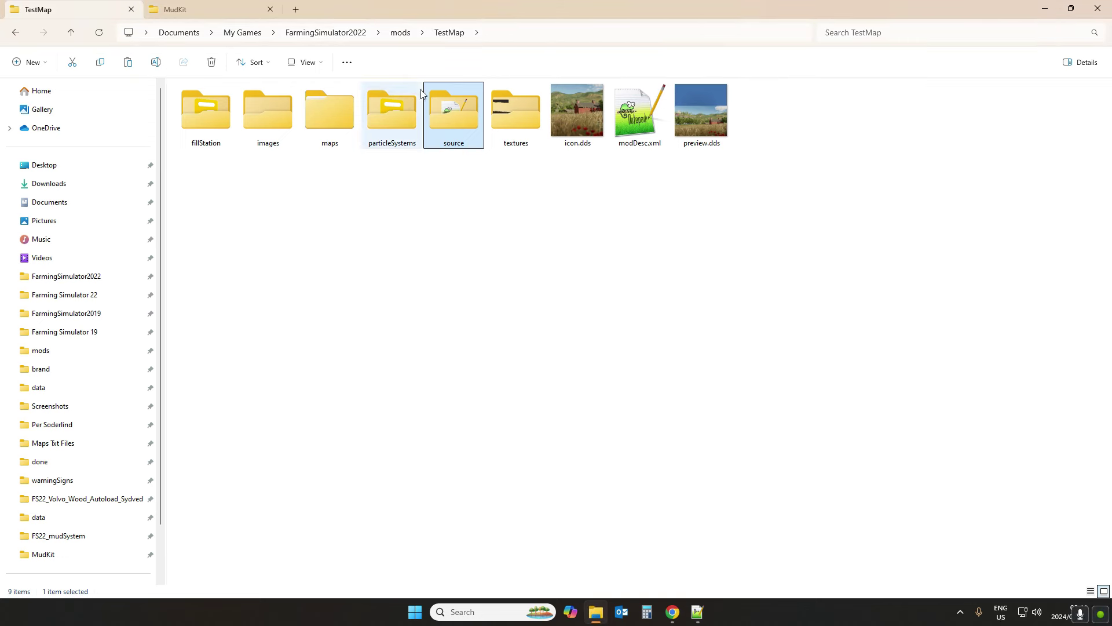
pyautogui.doubleClick(327, 114)
pyautogui.doubleClick(223, 106)
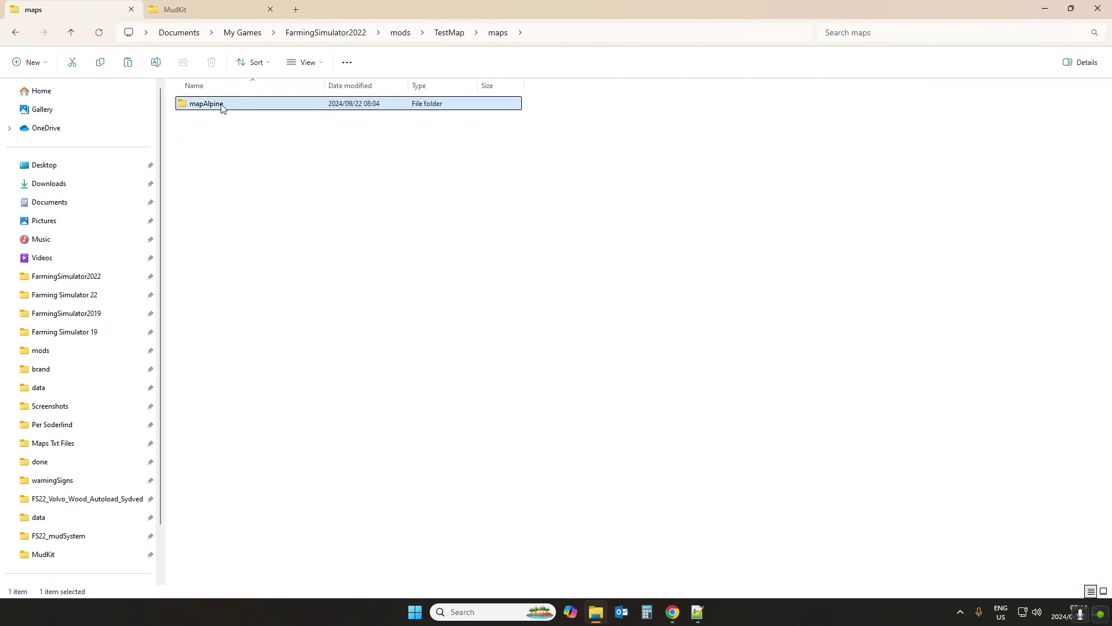
pyautogui.click(199, 204)
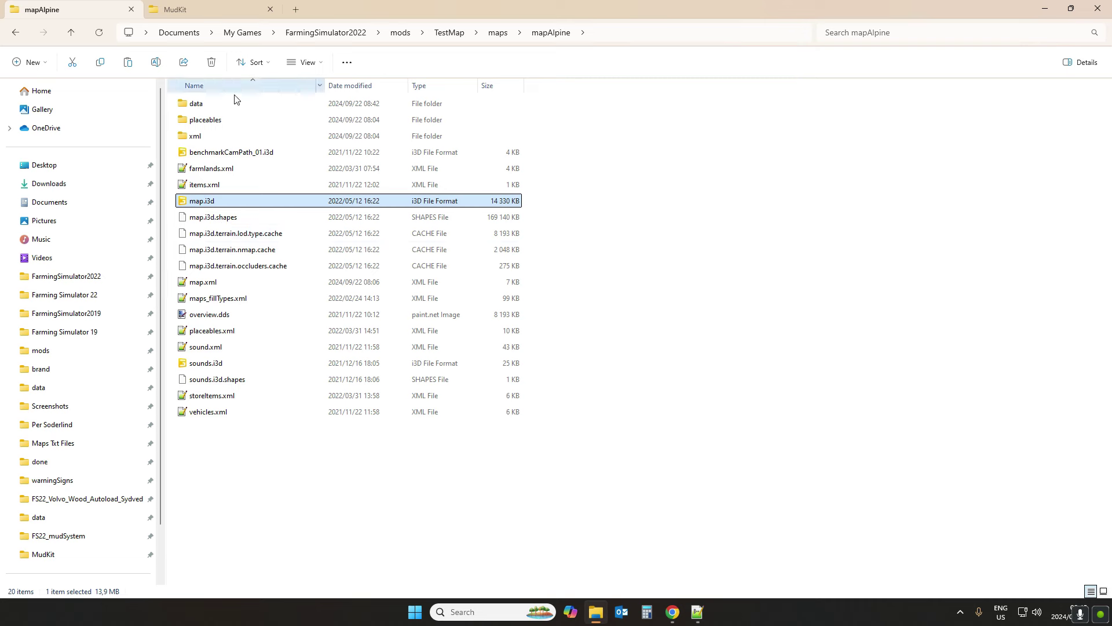
pyautogui.rightClick(206, 207)
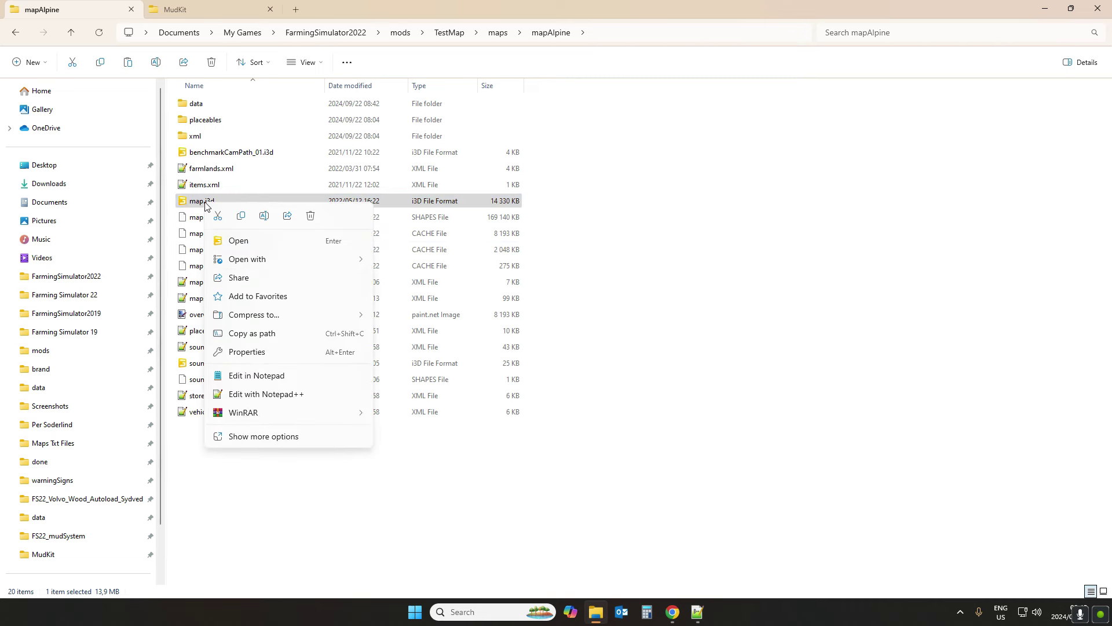
pyautogui.click(324, 394)
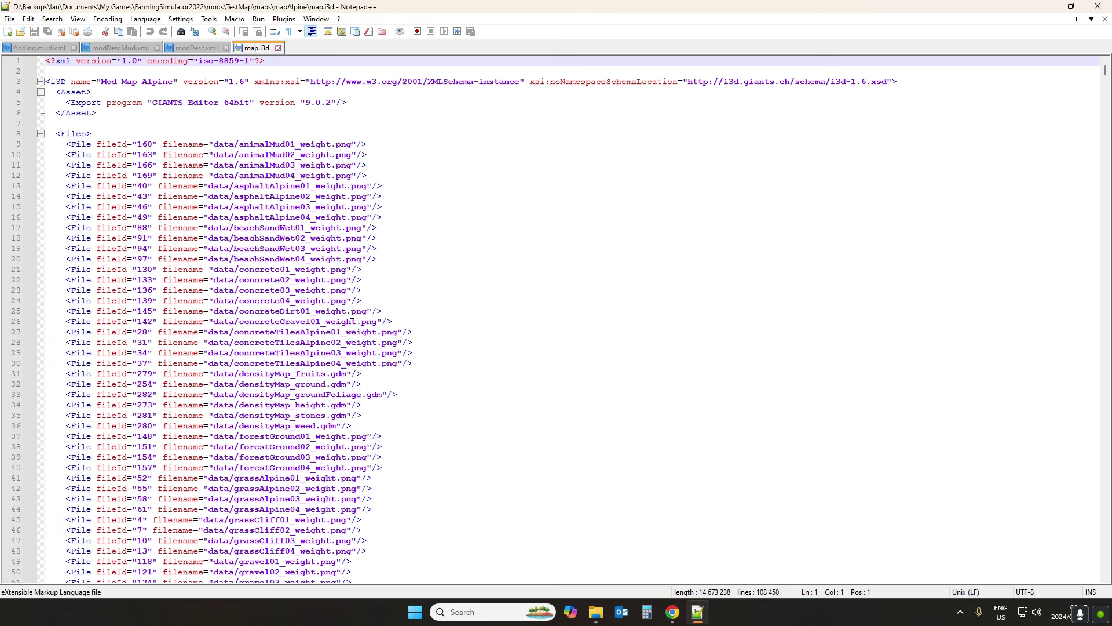
# Step: Search map.i3d for indoormask and copy the whole File line that references data/infoLayer_indoorMask.grle
pyautogui.click(114, 123)
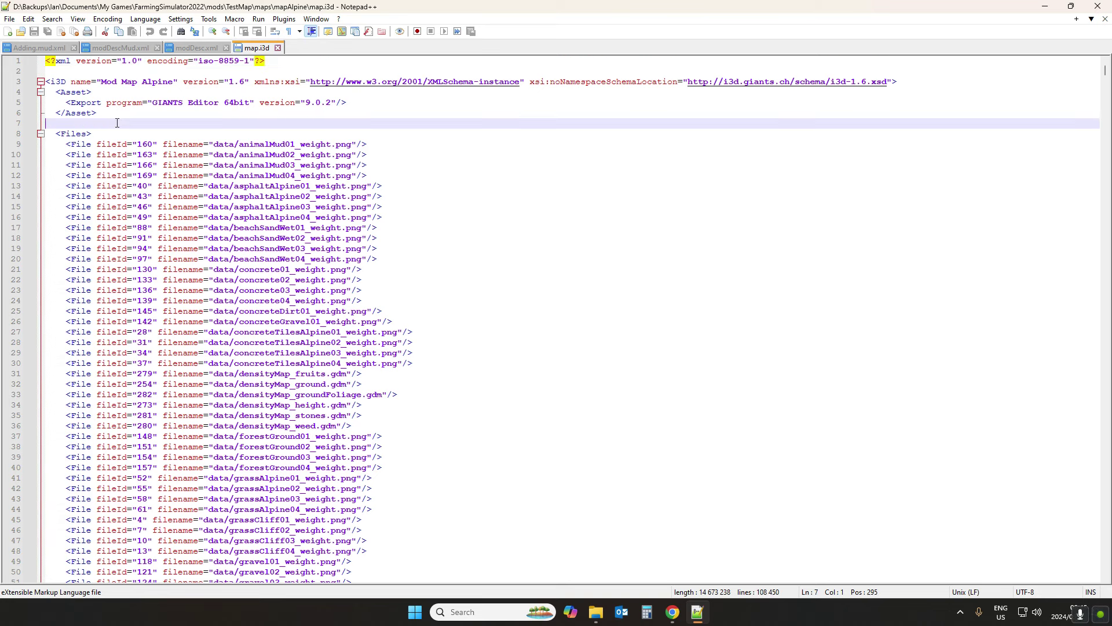
pyautogui.hotkey('ctrl', 'f')
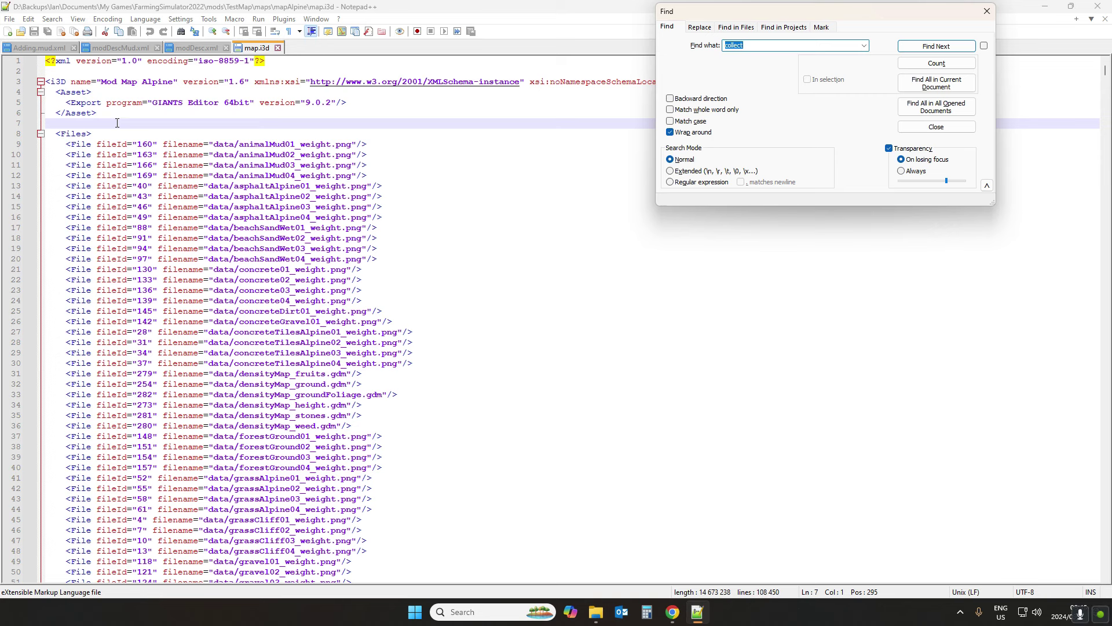
pyautogui.write('indoormask')
pyautogui.click(936, 45)
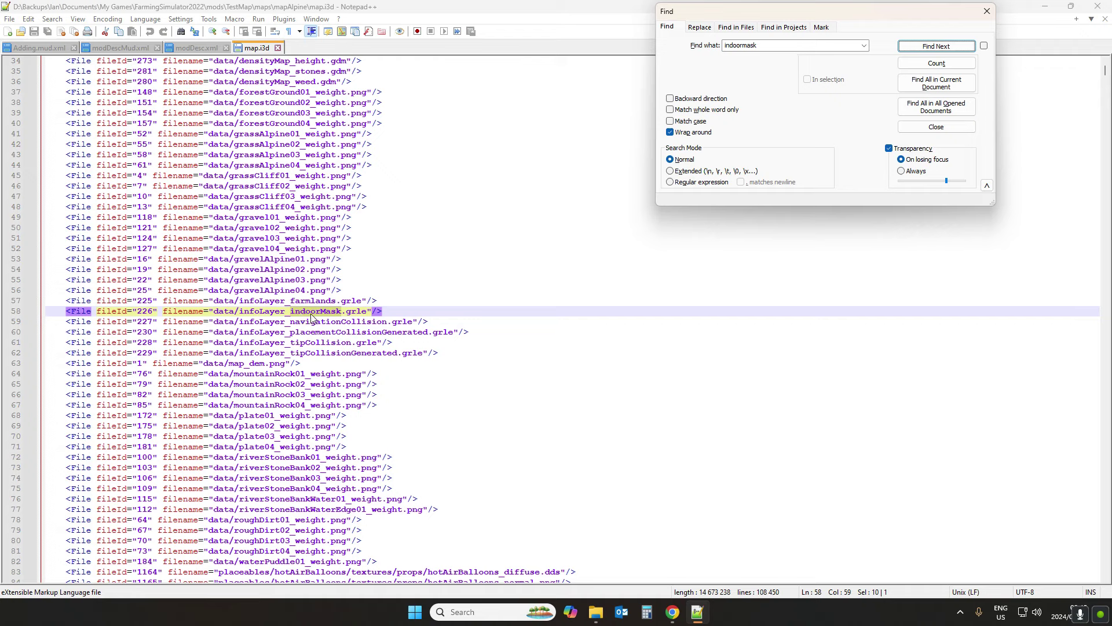
pyautogui.click(16, 316)
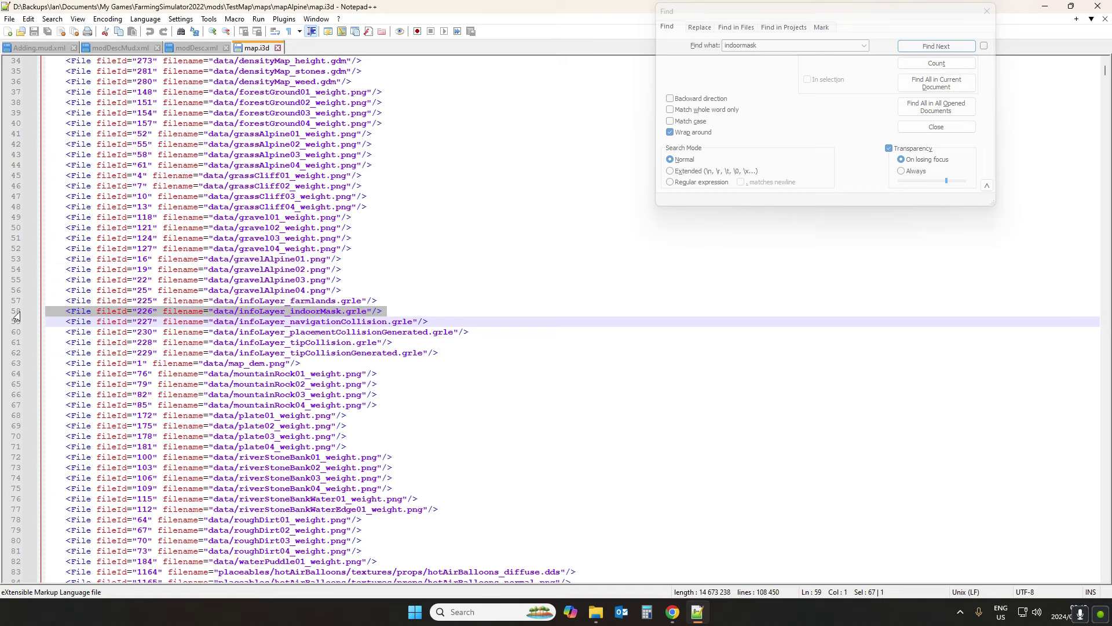
pyautogui.moveTo(385, 311); pyautogui.dragTo(40, 312)
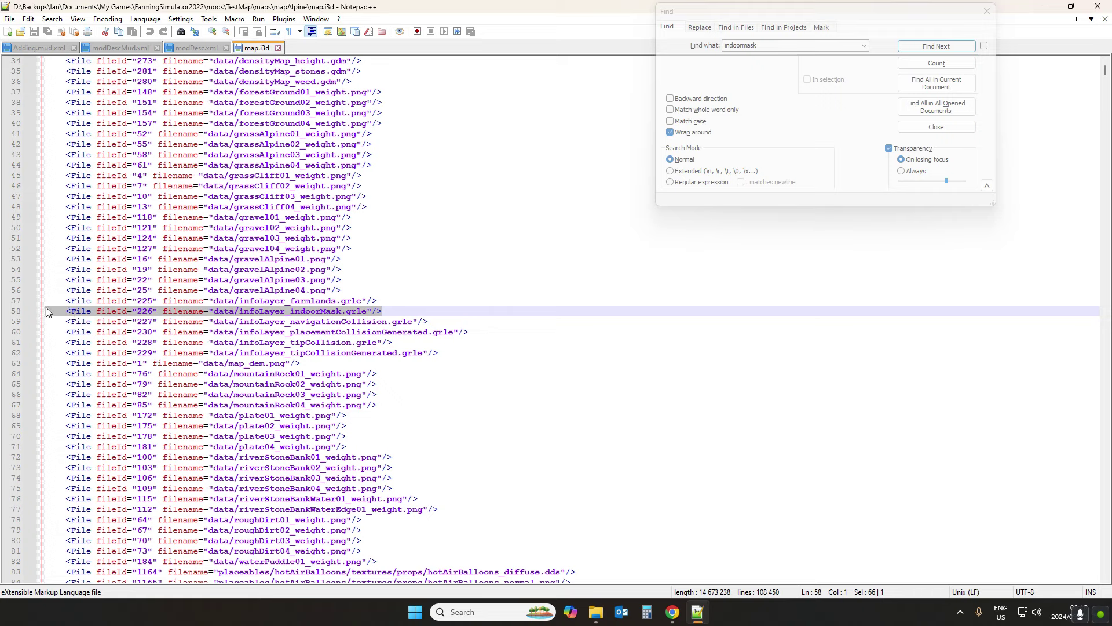
pyautogui.moveTo(382, 312); pyautogui.dragTo(35, 316)
pyautogui.click(16, 314)
pyautogui.hotkey('ctrl', 'c')
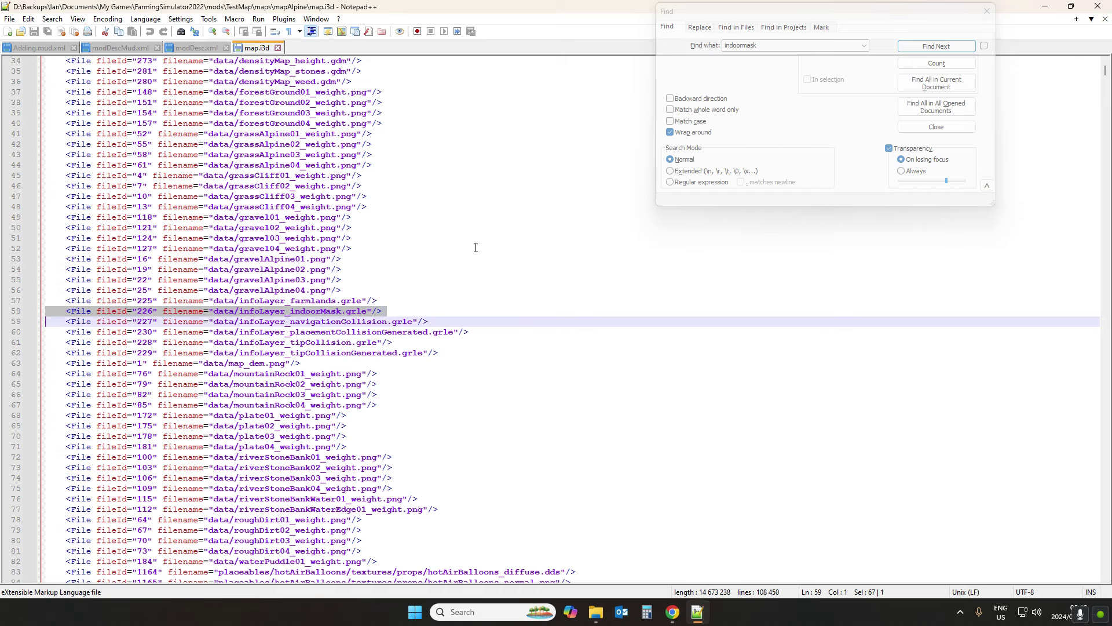
# Step: Add blank lines below the opening Files tag and paste the copied indoorMask File line there twice
pyautogui.scroll(11, 475, 247)
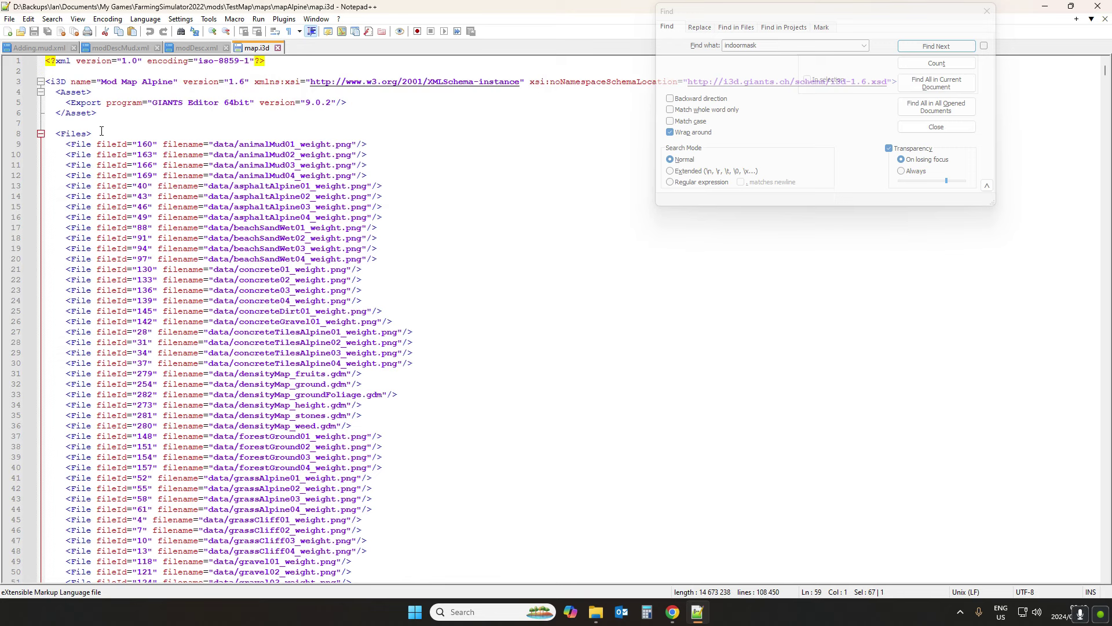
pyautogui.click(100, 133)
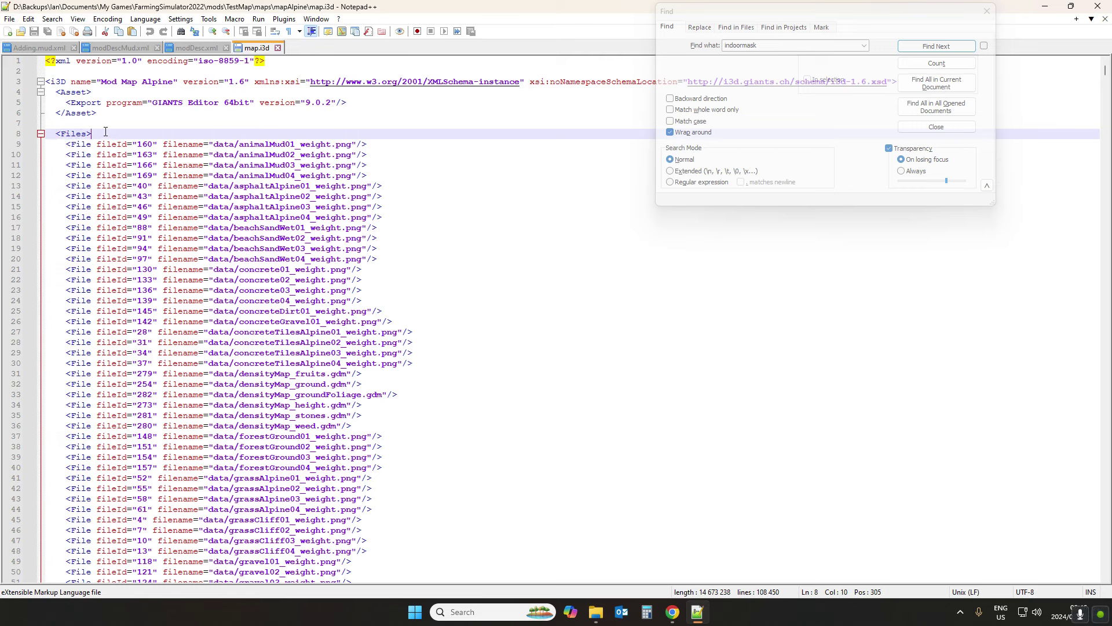
pyautogui.press('Return')
pyautogui.press('Return')
pyautogui.press('Return')
pyautogui.press('Return')
pyautogui.press('Return')
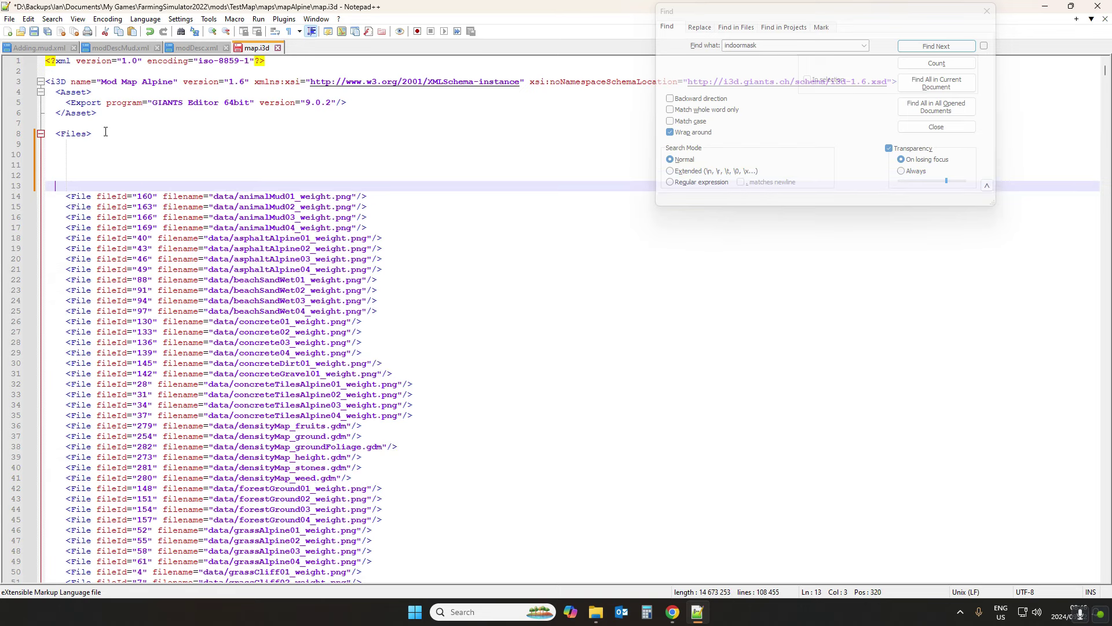
pyautogui.press('Up')
pyautogui.press('Up')
pyautogui.press('Up')
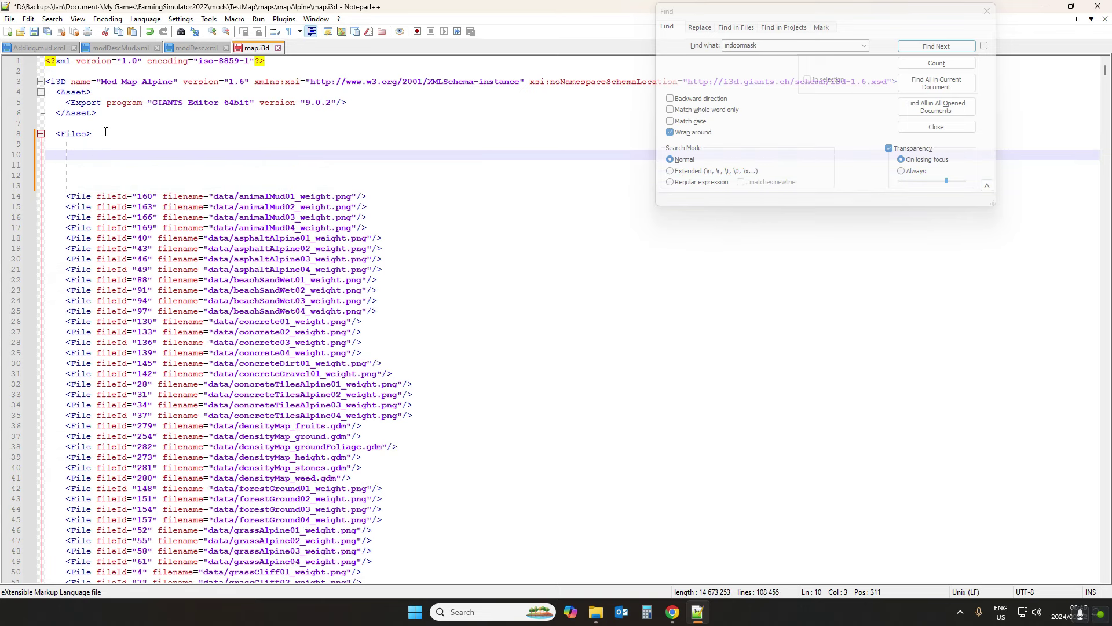
pyautogui.press('Home')
pyautogui.hotkey('ctrl', 'v')
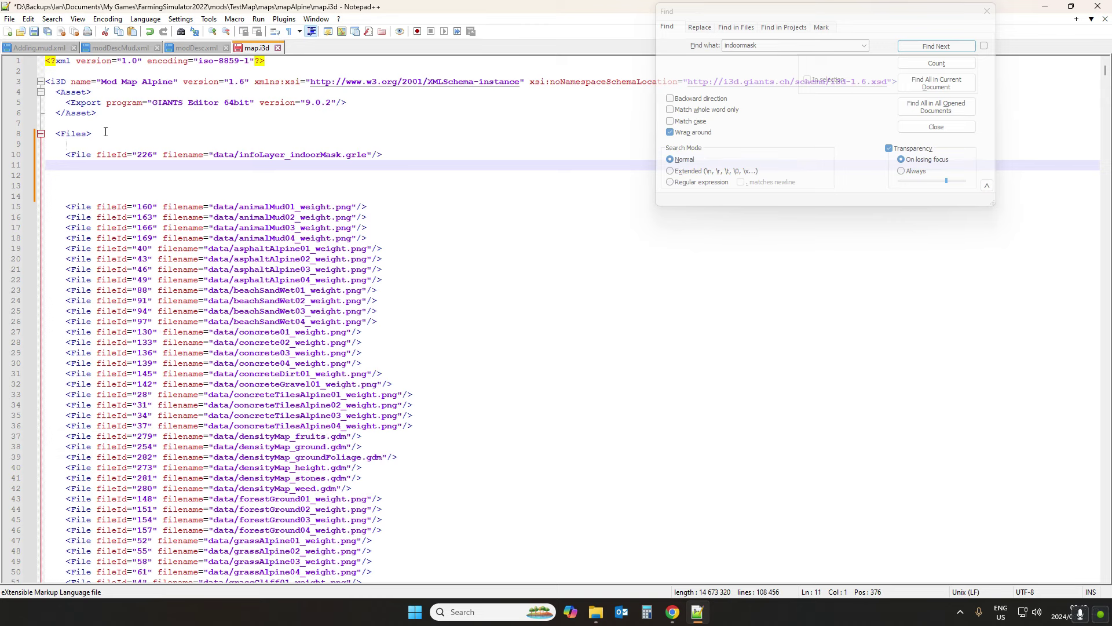
pyautogui.hotkey('ctrl', 'v')
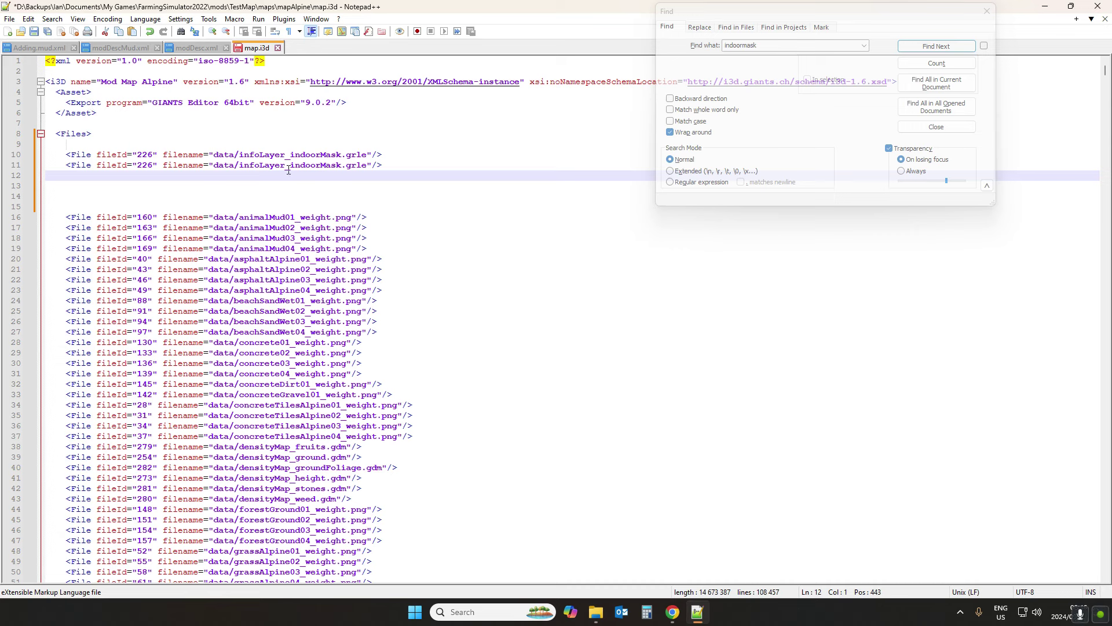
# Step: Change the filenames in the two pasted lines to data/infoLayer_mudMask.grle and data/infoLayer_dirtMask.grle
pyautogui.click(47, 155)
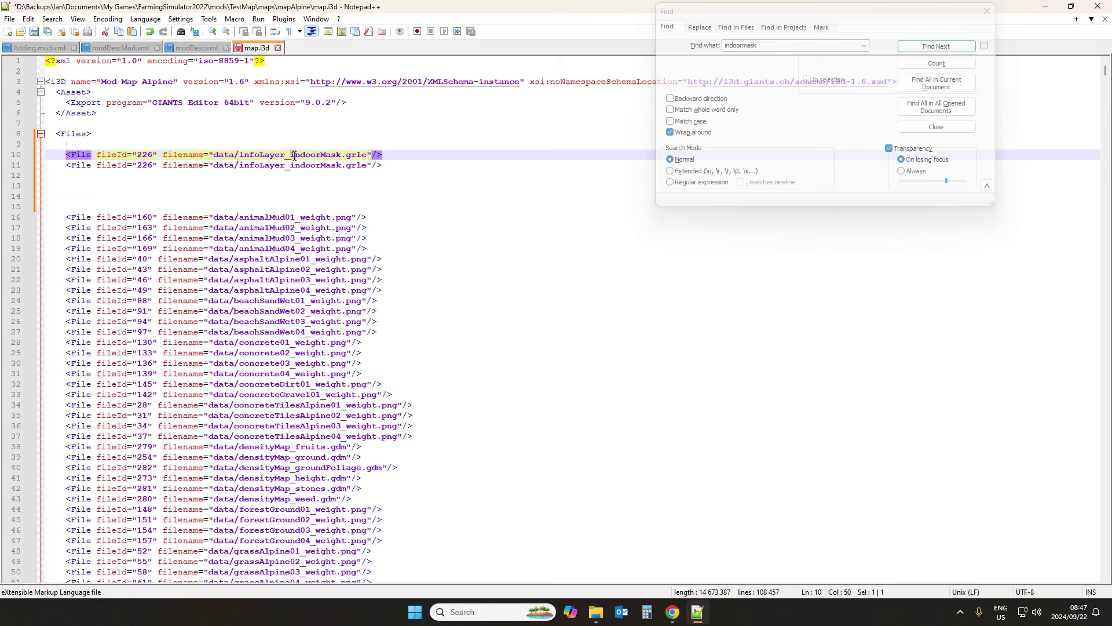
pyautogui.moveTo(291, 155); pyautogui.dragTo(322, 157)
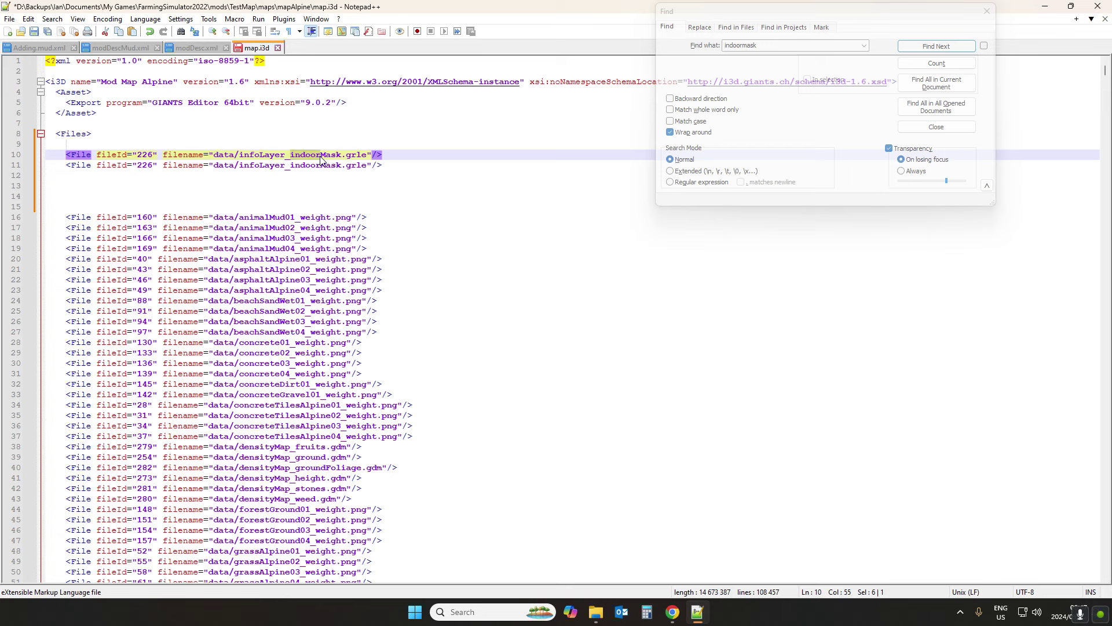
pyautogui.write('mud')
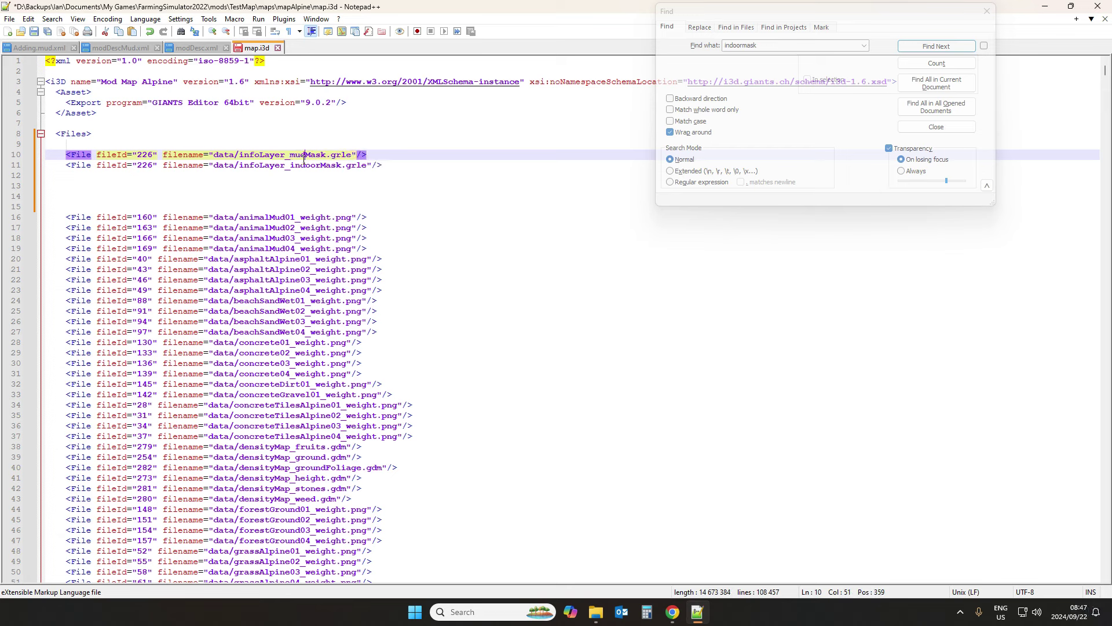
pyautogui.press('Down')
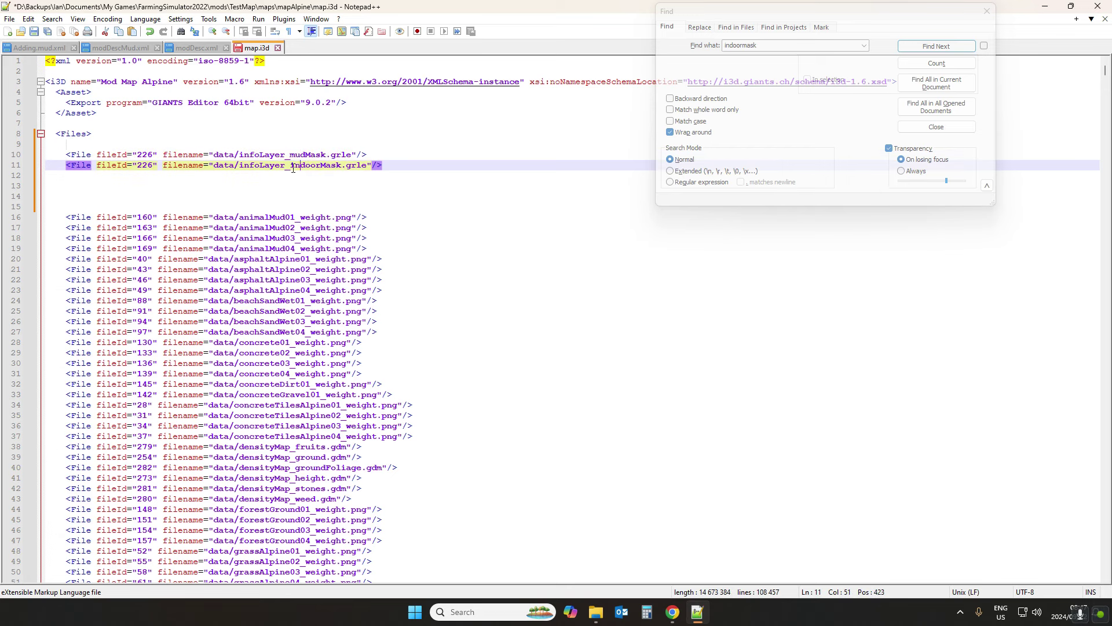
pyautogui.moveTo(291, 168); pyautogui.dragTo(320, 170)
pyautogui.write('dirt')
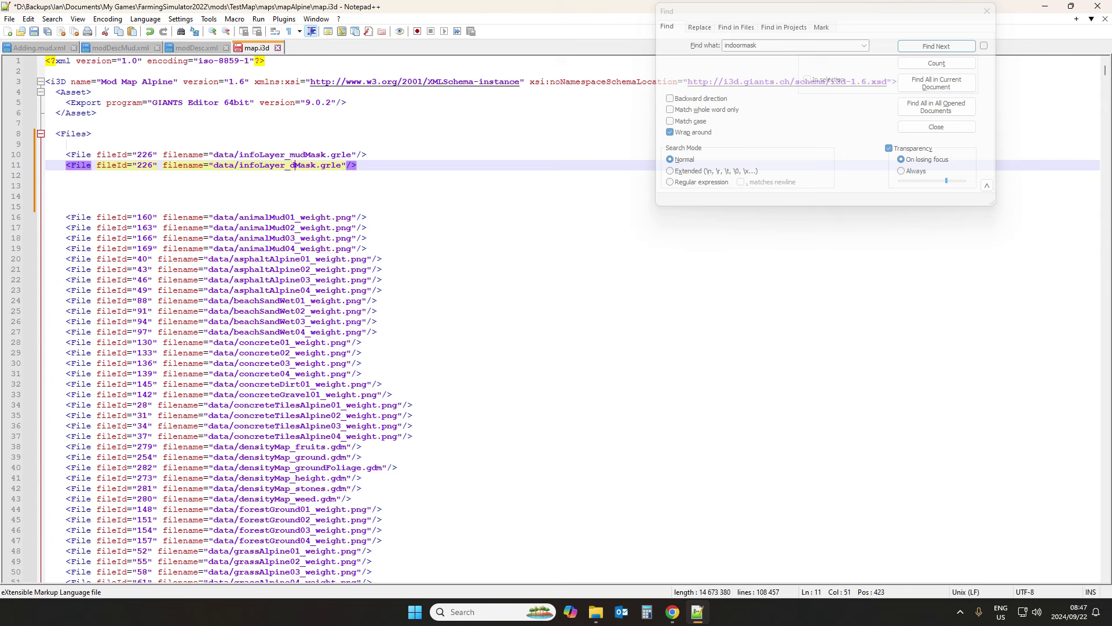
pyautogui.click(252, 168)
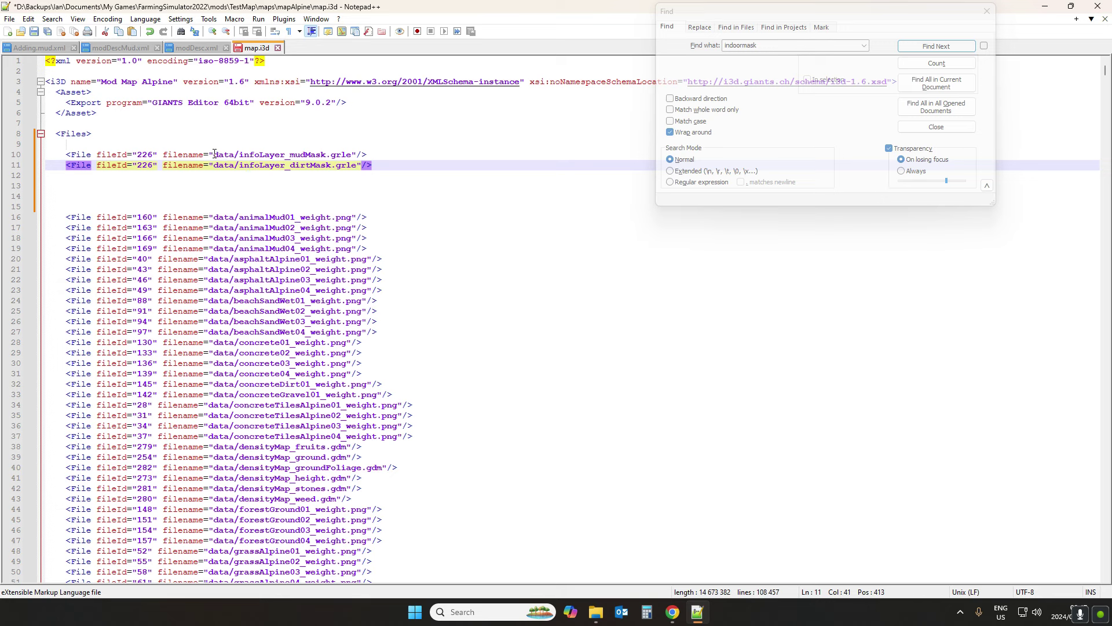
pyautogui.moveTo(215, 153); pyautogui.dragTo(240, 155)
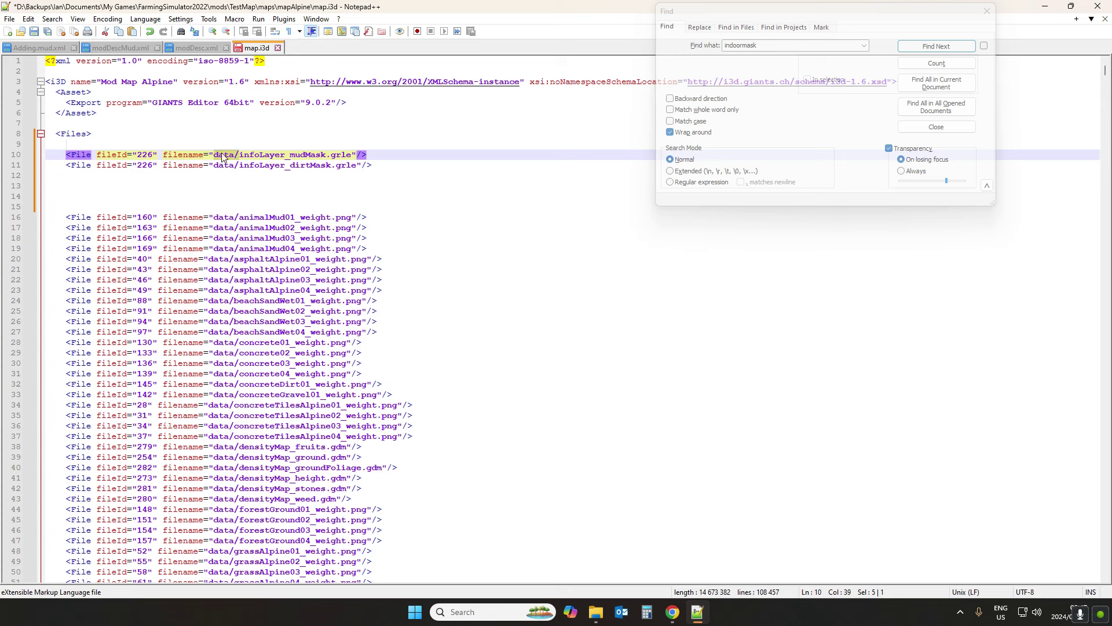
pyautogui.click(214, 155)
pyautogui.click(111, 155)
pyautogui.click(71, 134)
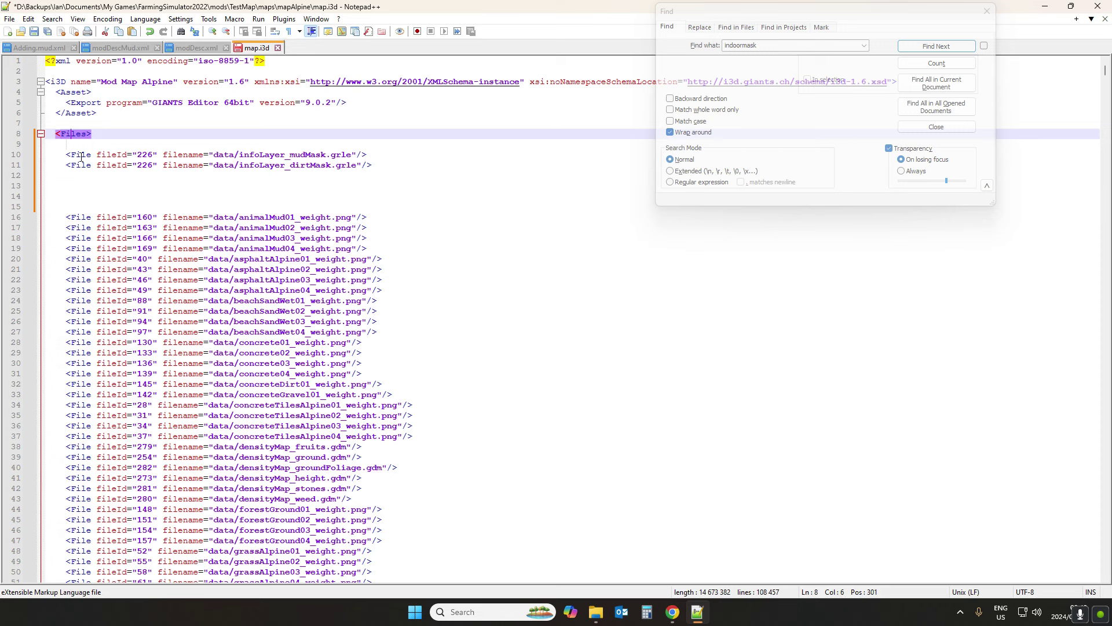
# Step: Set the fileId to 22601 for the mudMask entry and 22602 for the dirtMask entry
pyautogui.click(155, 154)
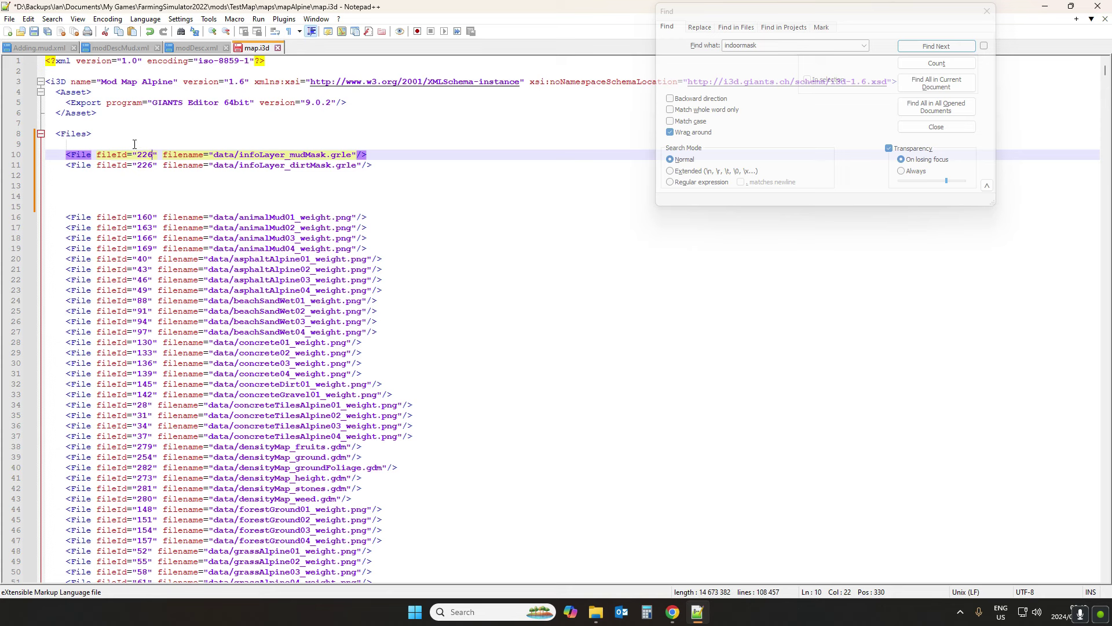
pyautogui.write('01')
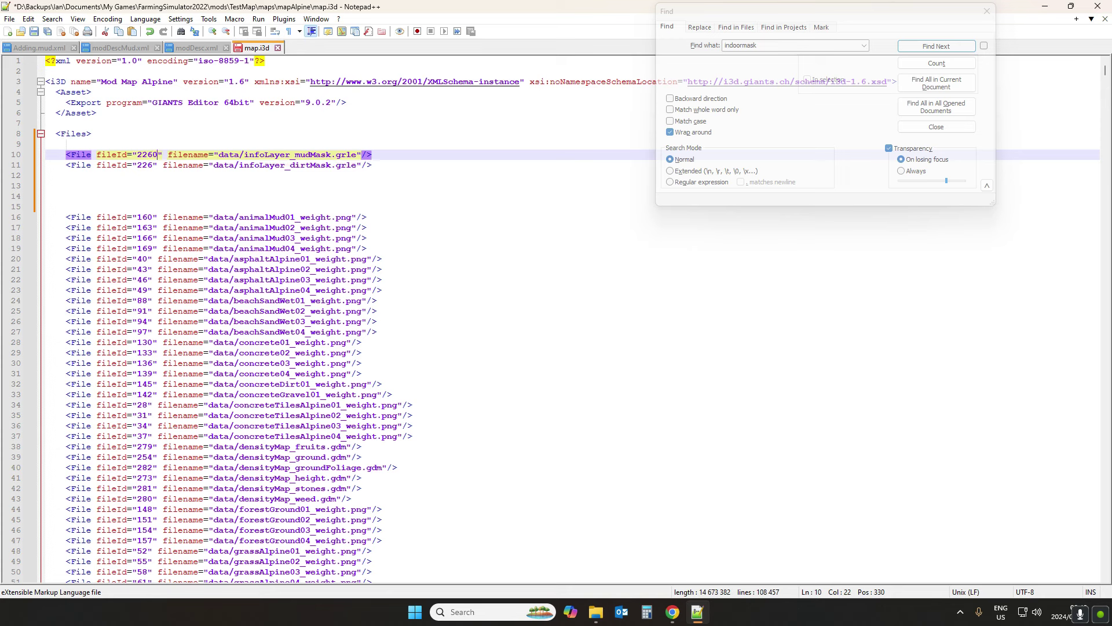
pyautogui.click(152, 167)
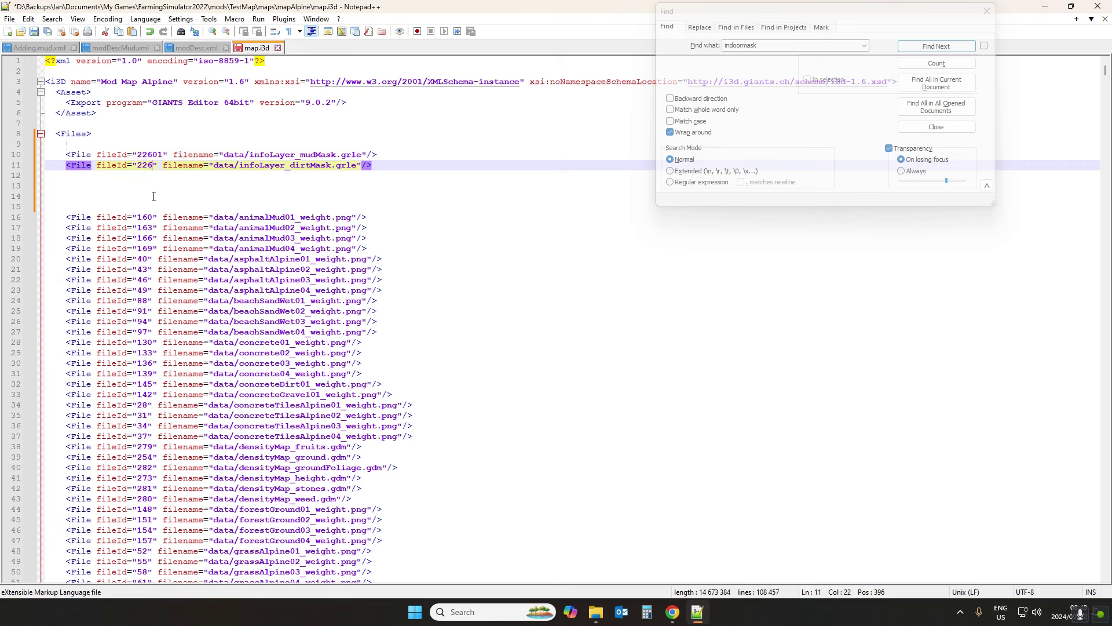
pyautogui.write('022')
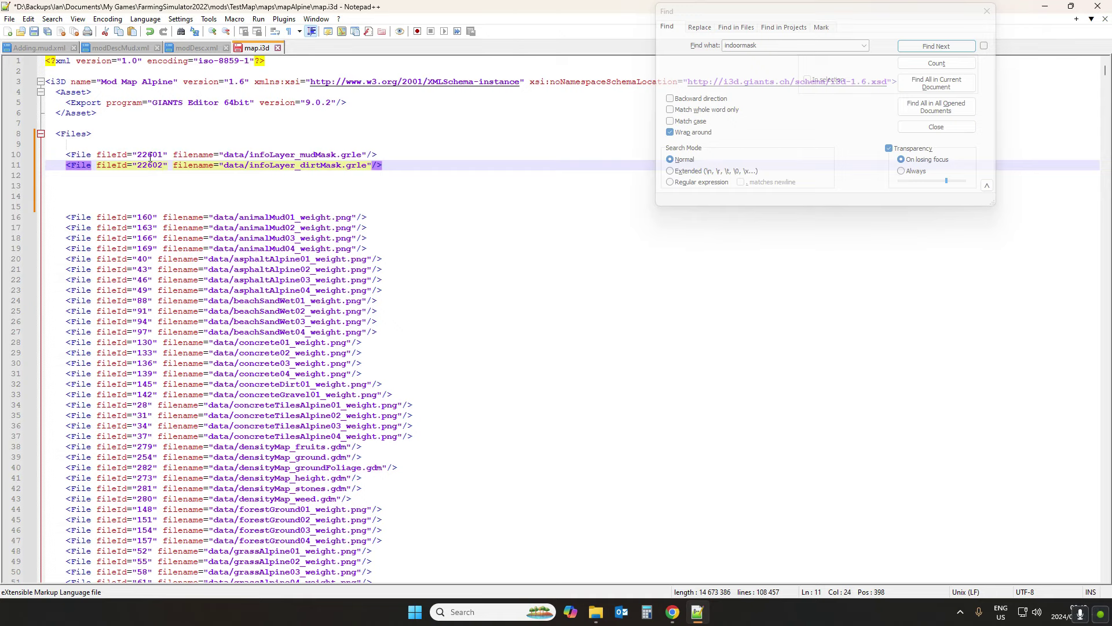
# Step: Look through the fileId values of the other entries in the Files section to check the new IDs against them
pyautogui.scroll(-20, 171, 200)
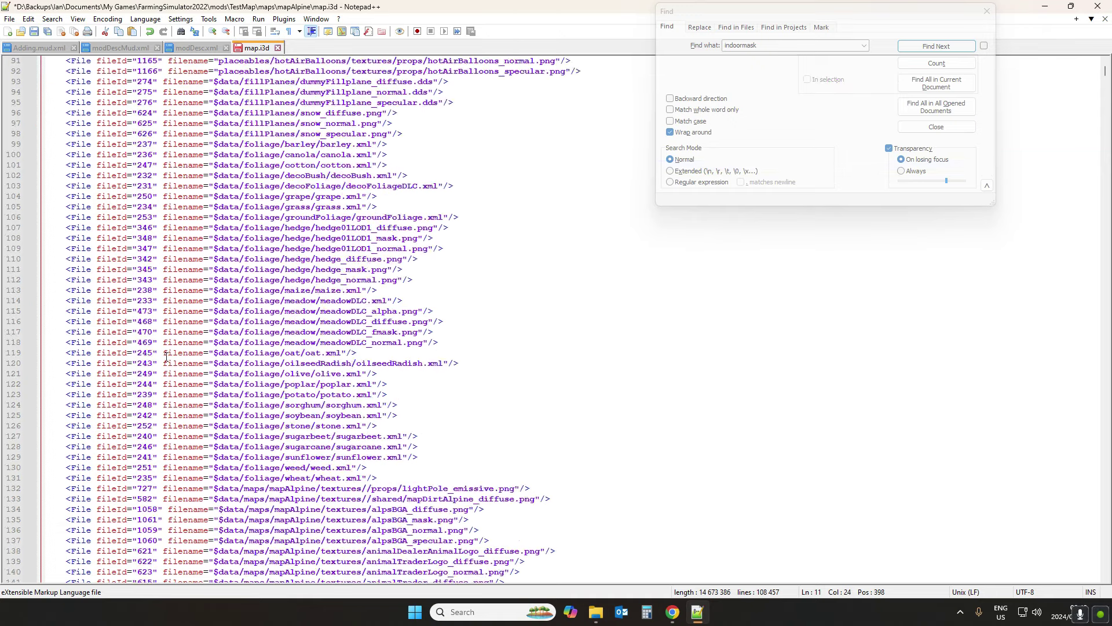
pyautogui.scroll(-20, 169, 363)
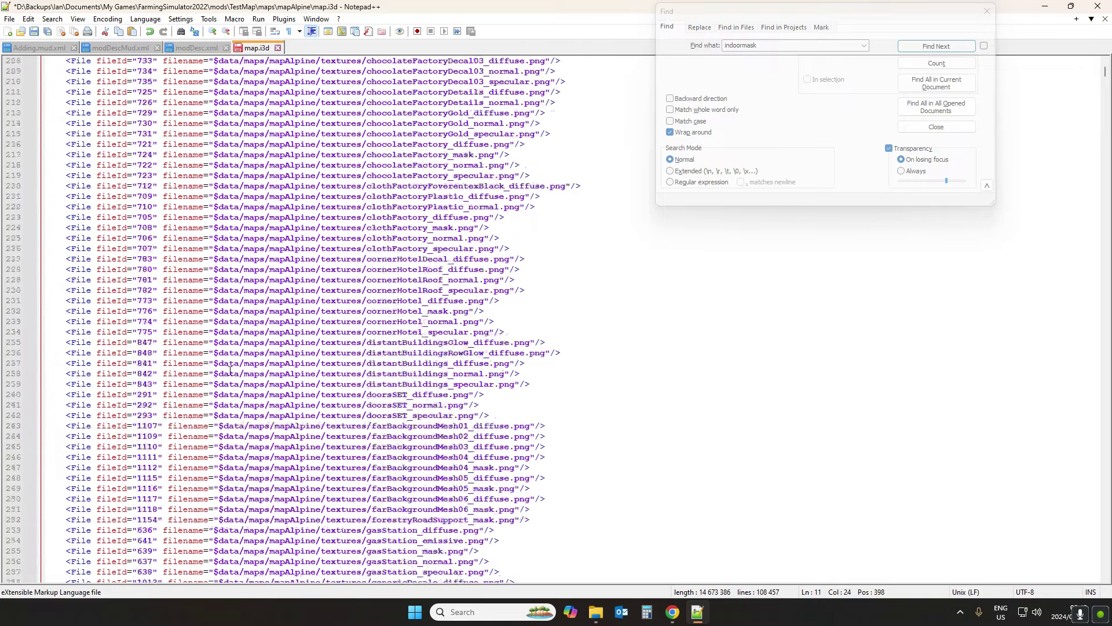
pyautogui.scroll(-20, 152, 372)
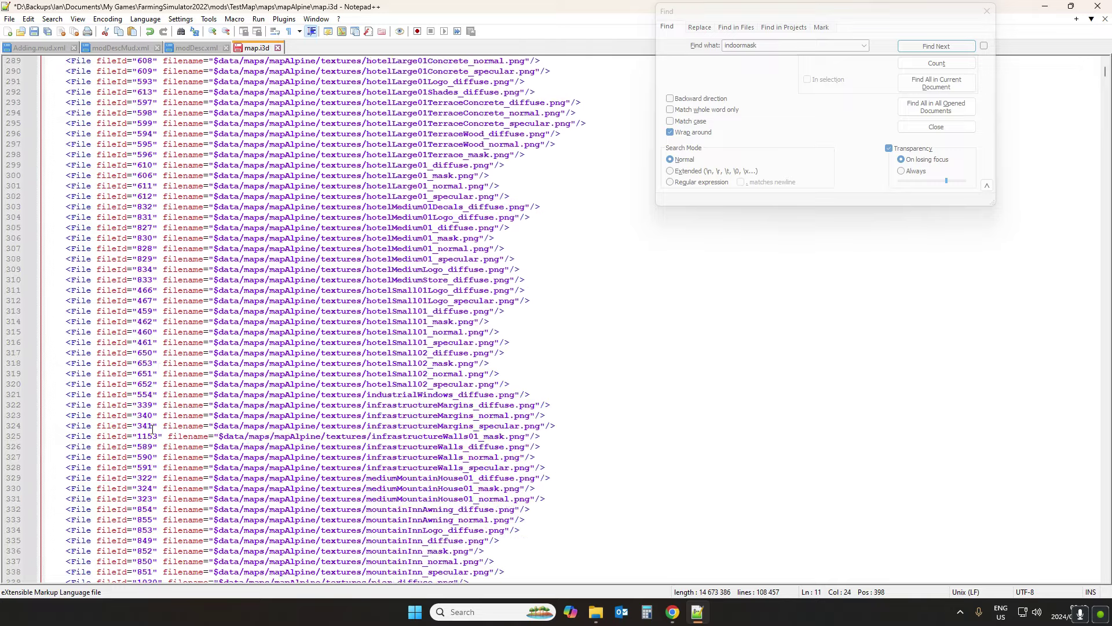
pyautogui.scroll(-12, 154, 437)
pyautogui.scroll(20, 174, 289)
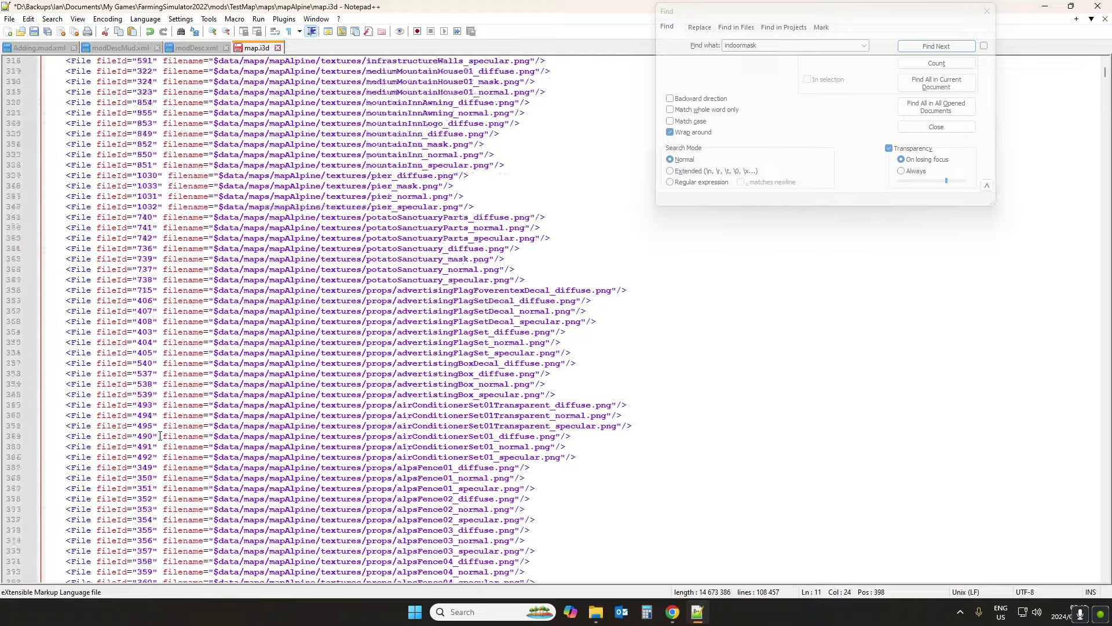
pyautogui.scroll(20, 178, 277)
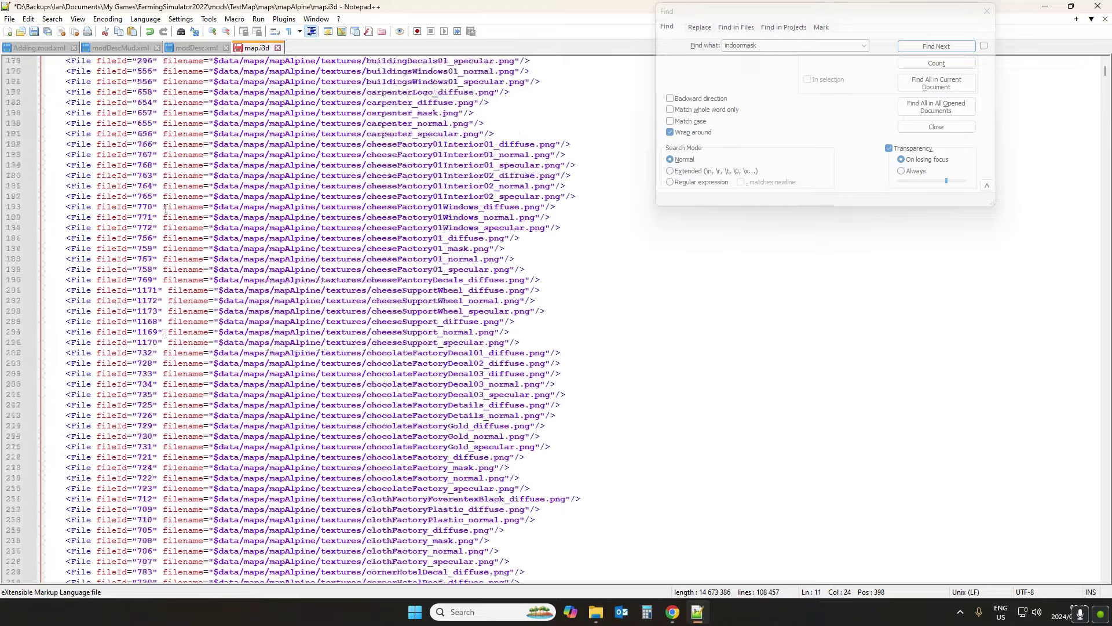
pyautogui.scroll(20, 165, 209)
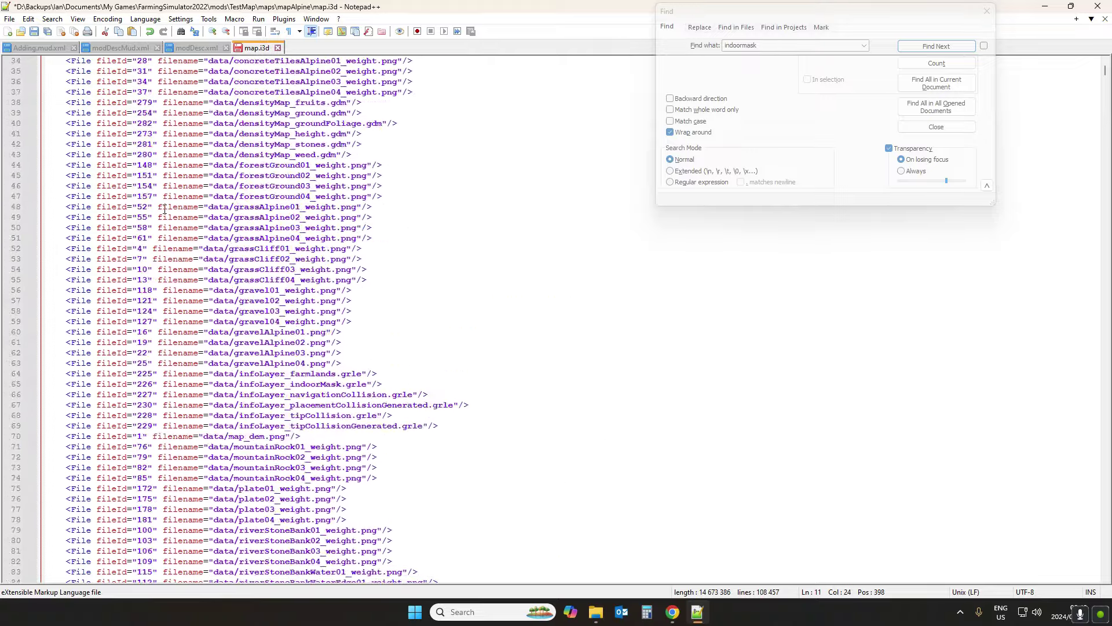
pyautogui.scroll(1, 165, 209)
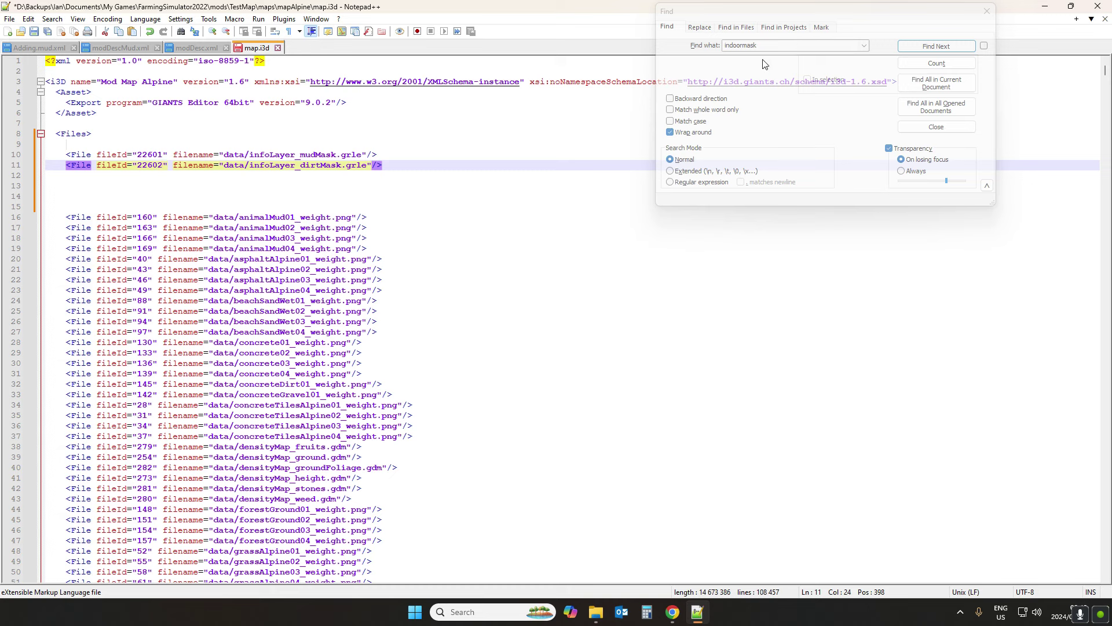
# Step: Find the indoorMask InfoLayer definition further down in map.i3d and copy its whole block, including the State group
pyautogui.click(954, 51)
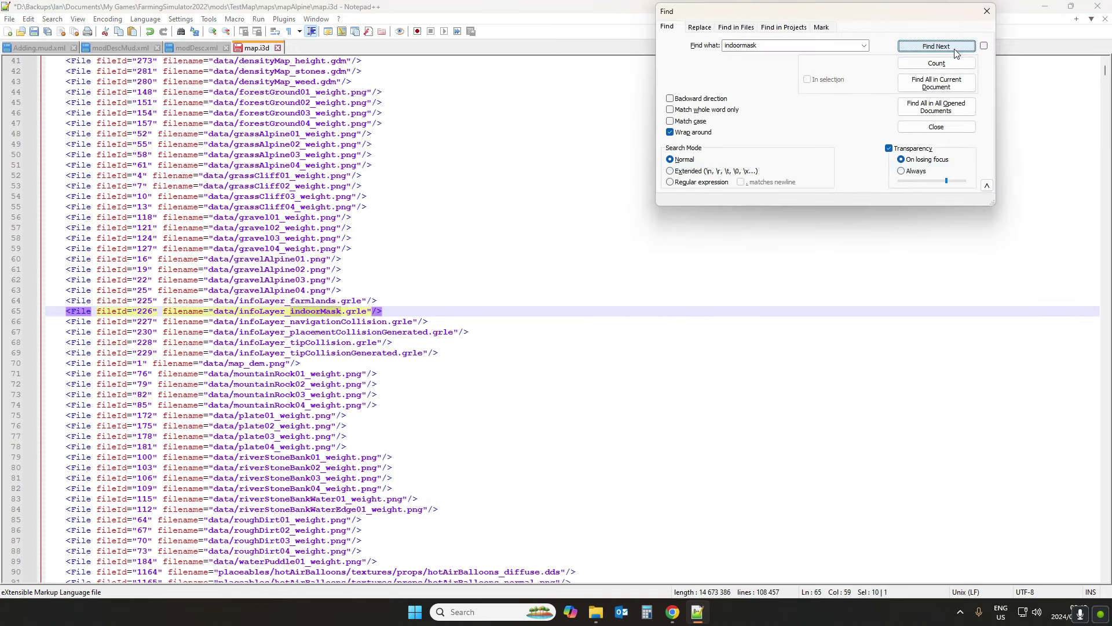
pyautogui.click(912, 49)
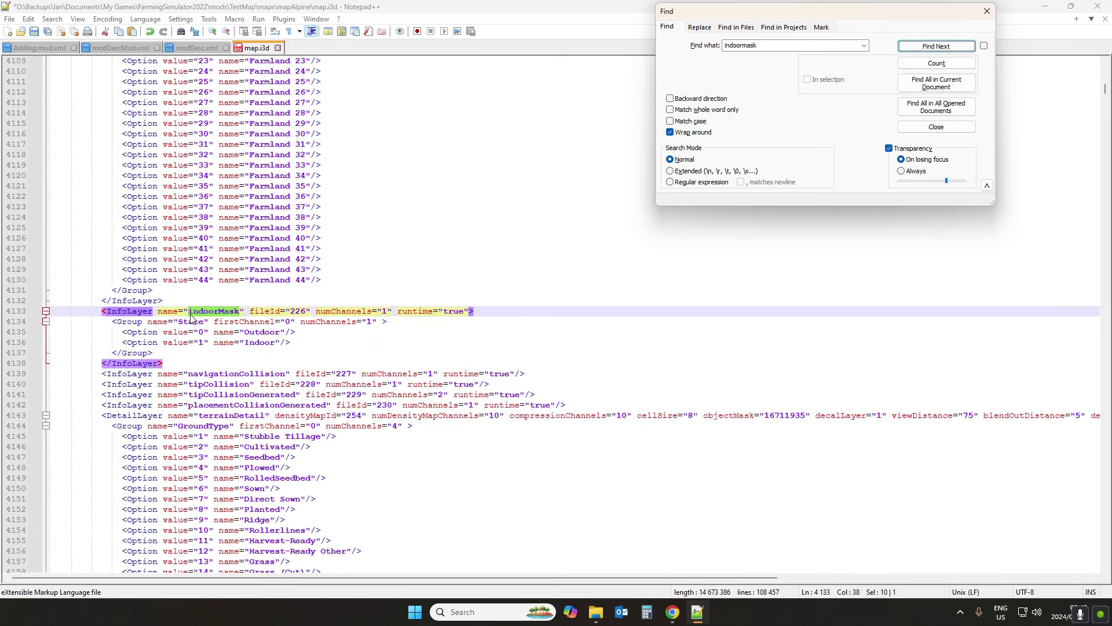
pyautogui.click(118, 311)
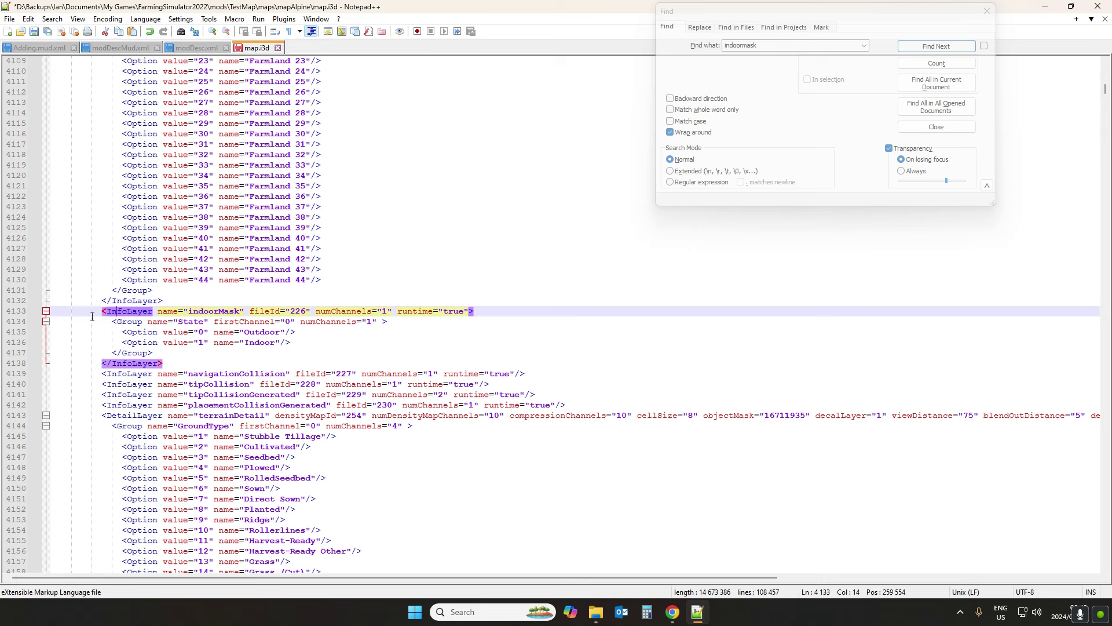
pyautogui.click(9, 315)
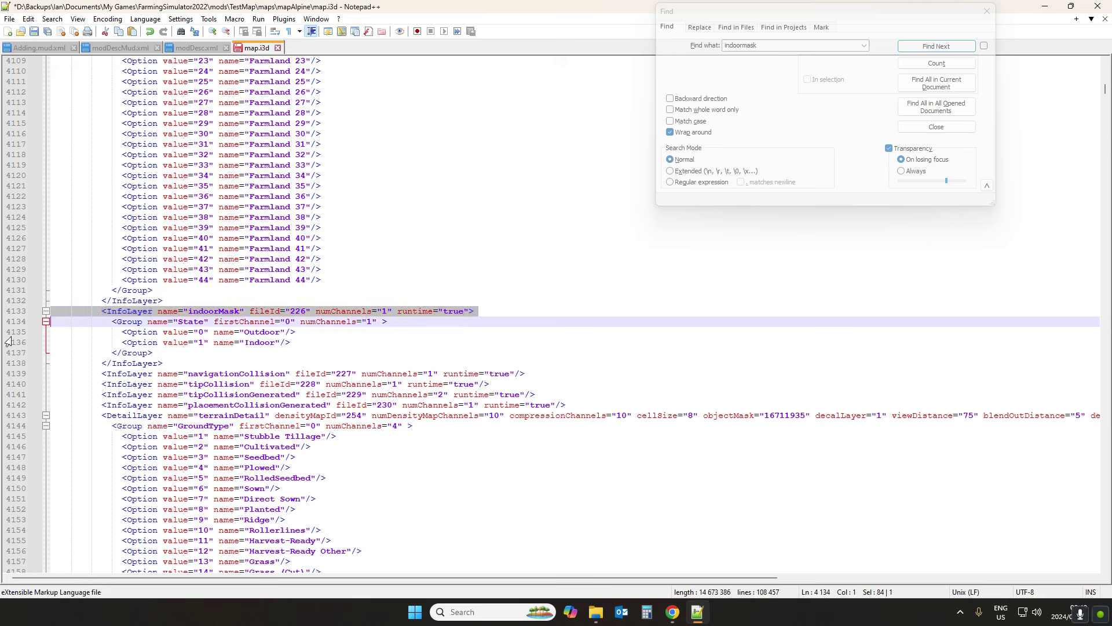
pyautogui.keyDown('shift'); pyautogui.click(9, 369); pyautogui.keyUp('shift')
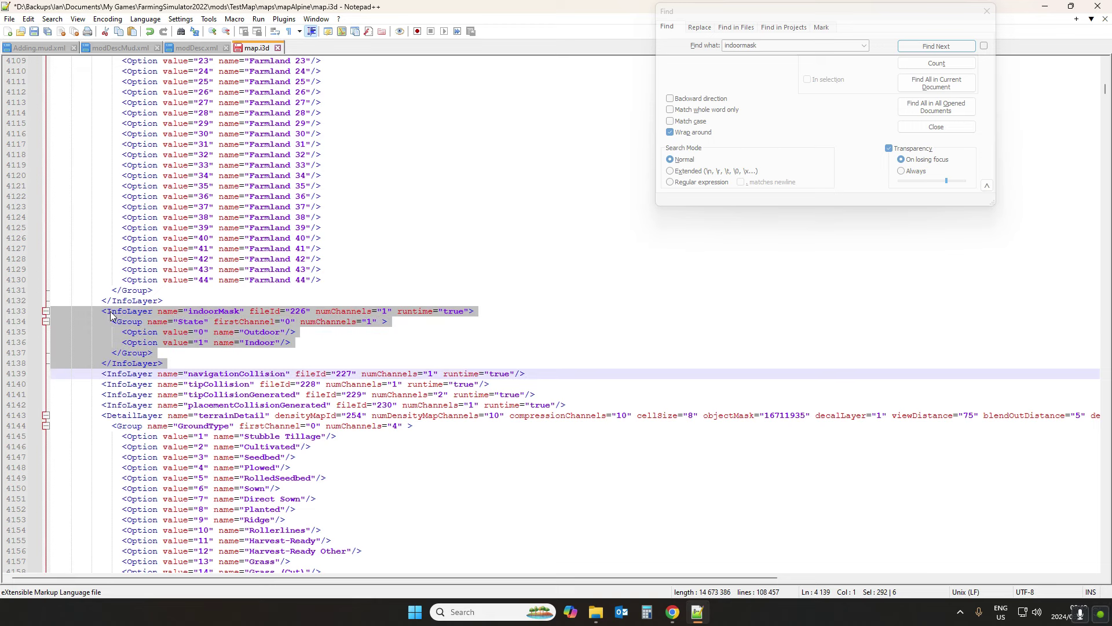
pyautogui.click(177, 363)
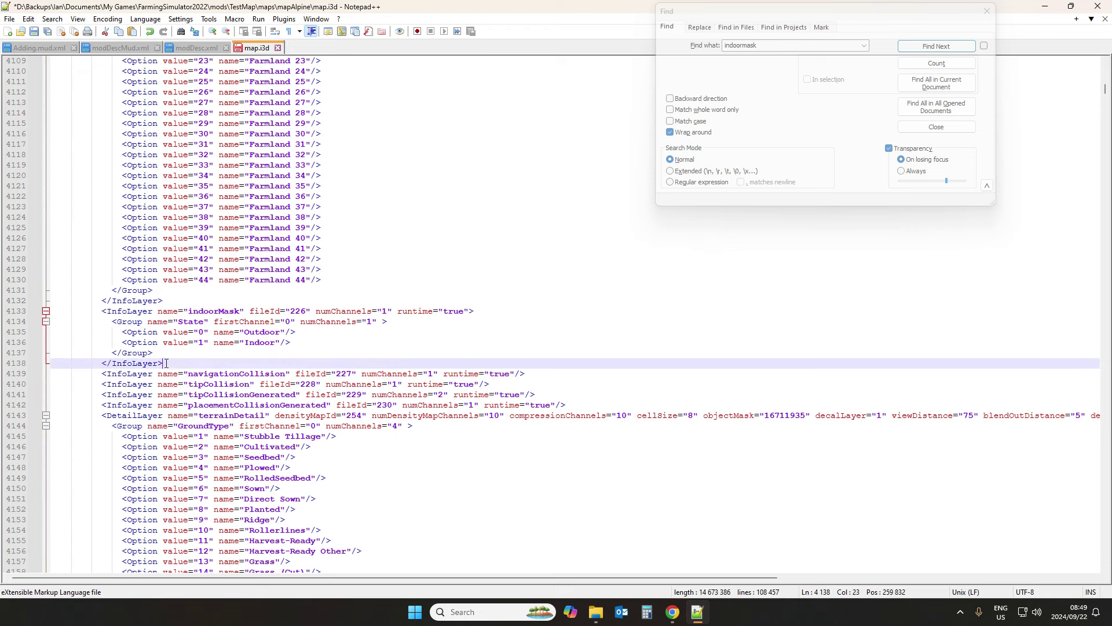
pyautogui.moveTo(166, 363); pyautogui.dragTo(46, 312)
pyautogui.hotkey('ctrl', 'c')
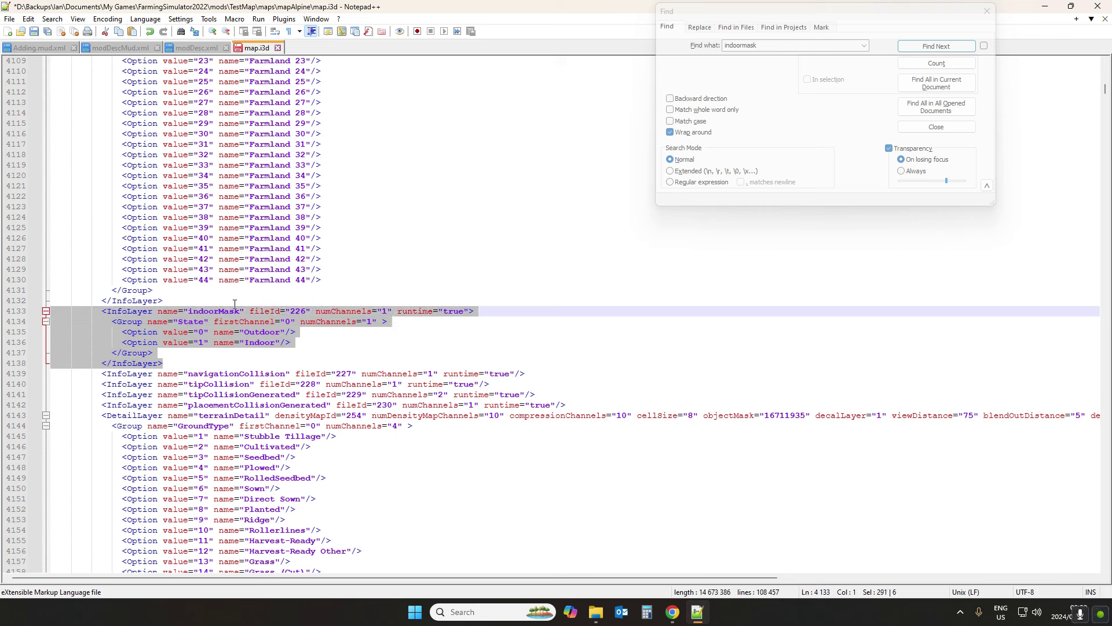
# Step: Add blank lines below the indoorMask InfoLayer block and paste the copied block there twice
pyautogui.click(191, 366)
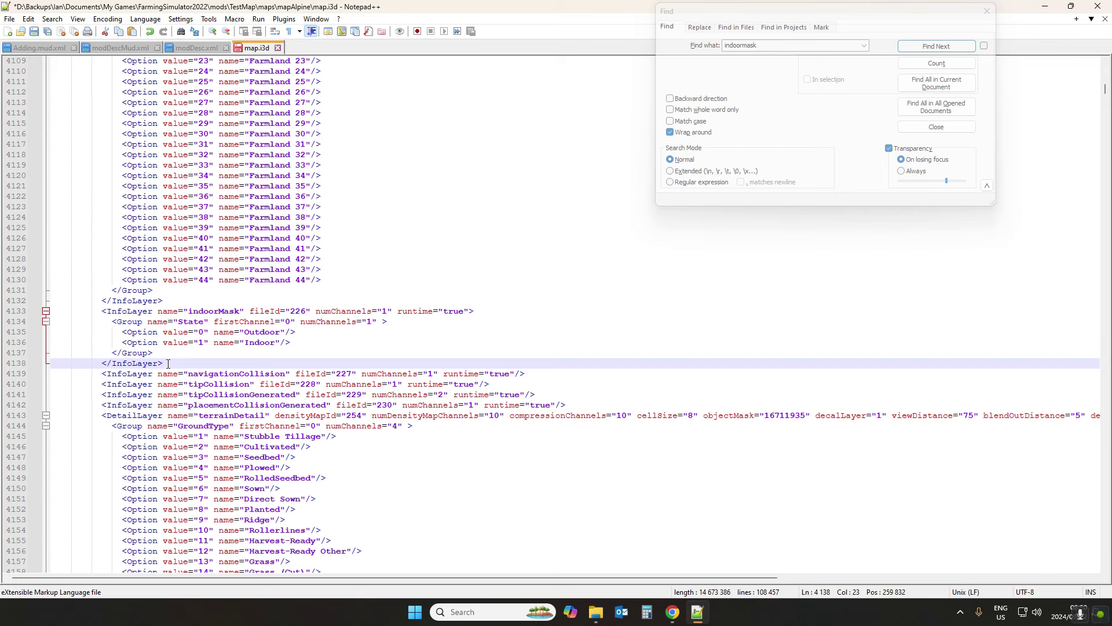
pyautogui.press('Return')
pyautogui.press('Return')
pyautogui.press('Return')
pyautogui.press('Return')
pyautogui.press('Return')
pyautogui.press('Return')
pyautogui.press('Return')
pyautogui.press('Return')
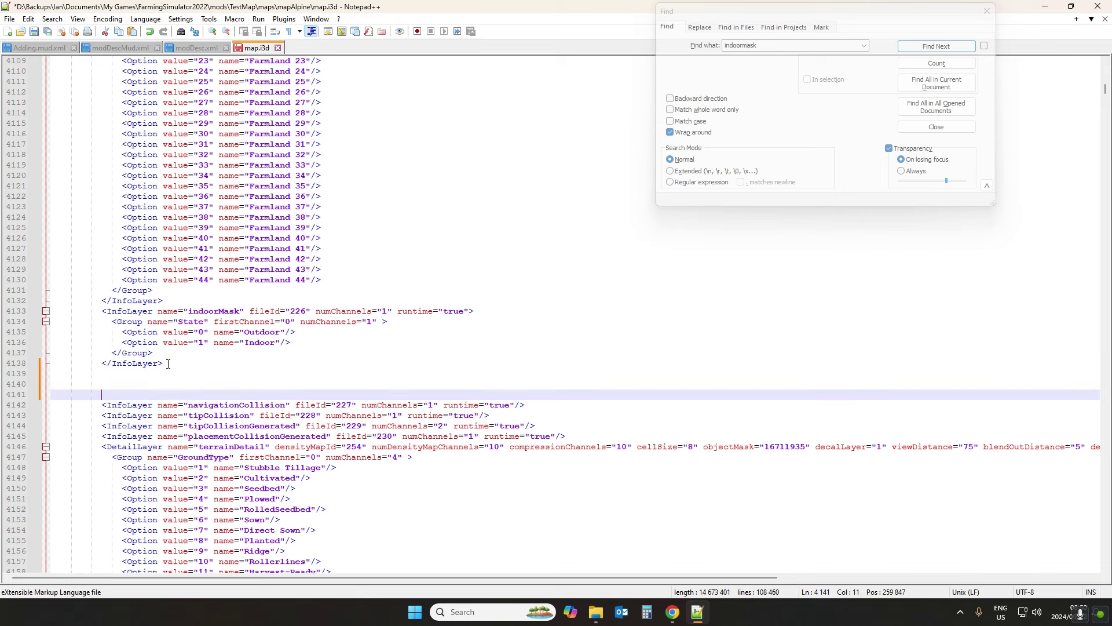
pyautogui.press('Up')
pyautogui.press('Up')
pyautogui.press('Up')
pyautogui.press('Up')
pyautogui.press('Up')
pyautogui.press('Up')
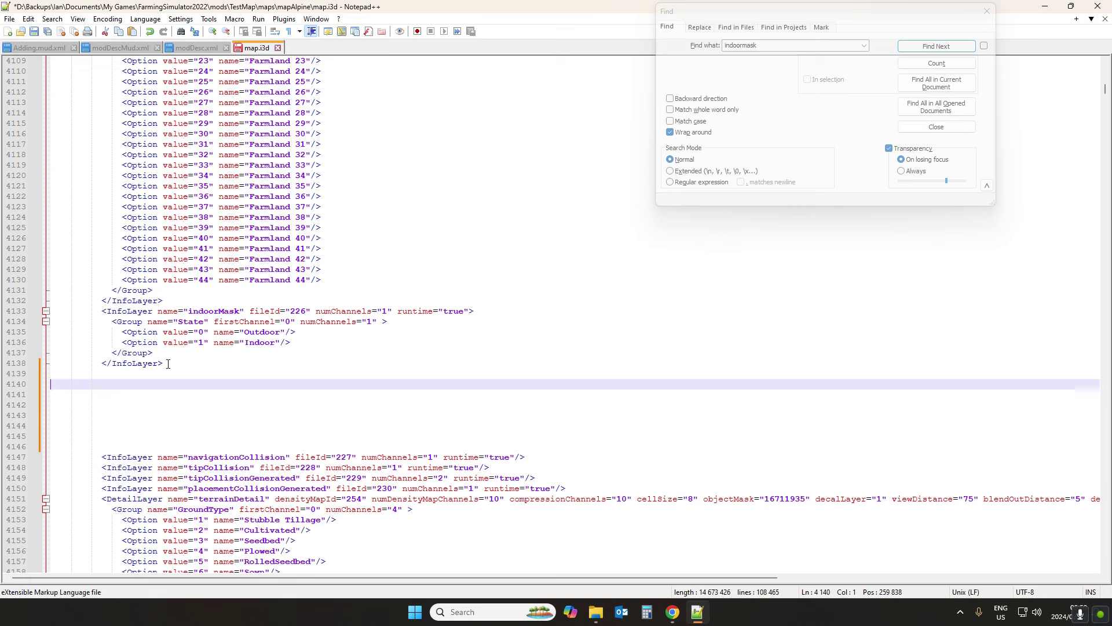
pyautogui.hotkey('ctrl', 'v')
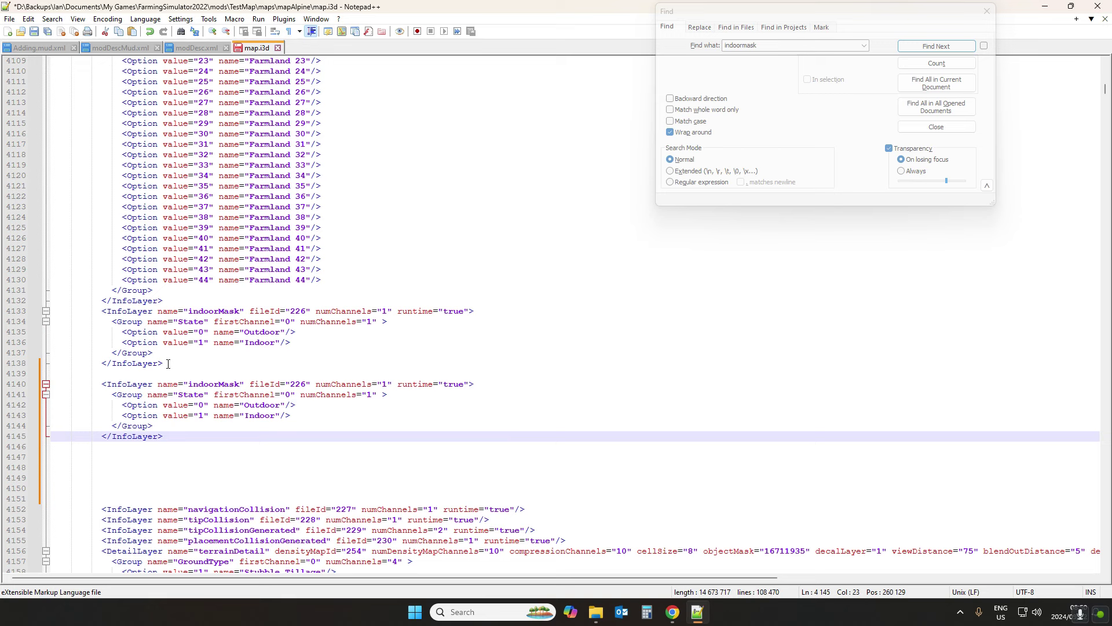
pyautogui.press('Return')
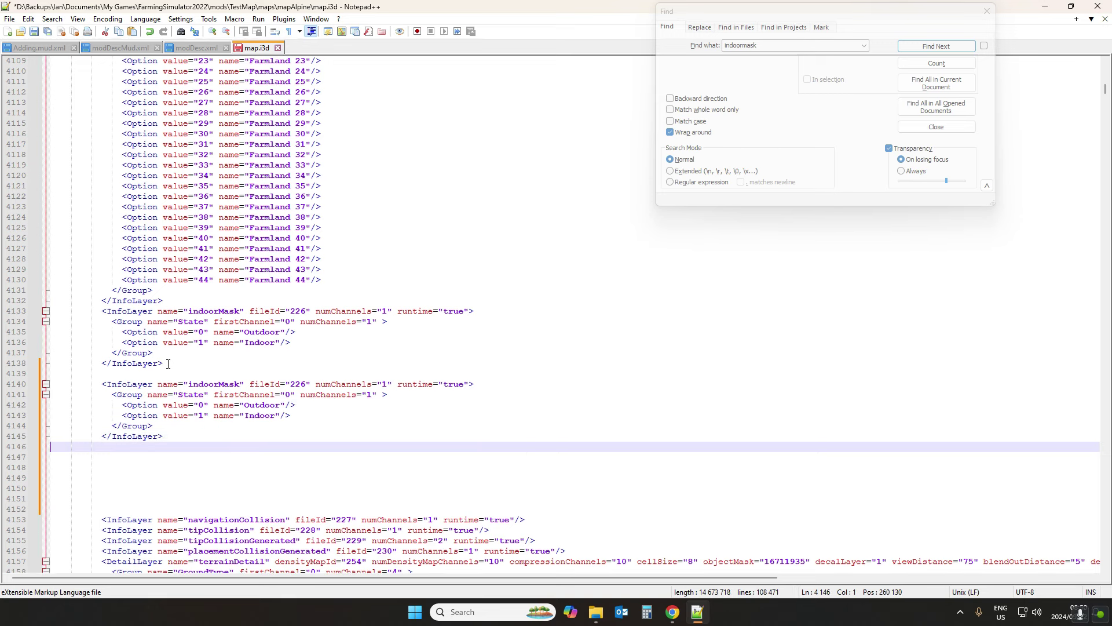
pyautogui.hotkey('ctrl', 'v')
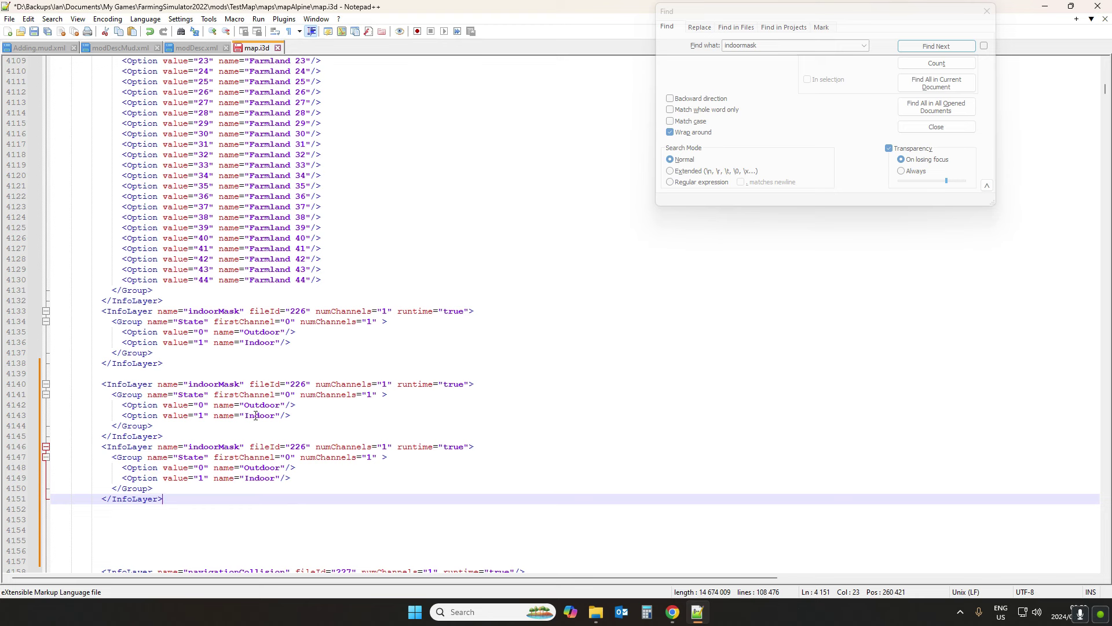
# Step: Rename the two pasted InfoLayer blocks to mudMask and dirtMask
pyautogui.click(194, 385)
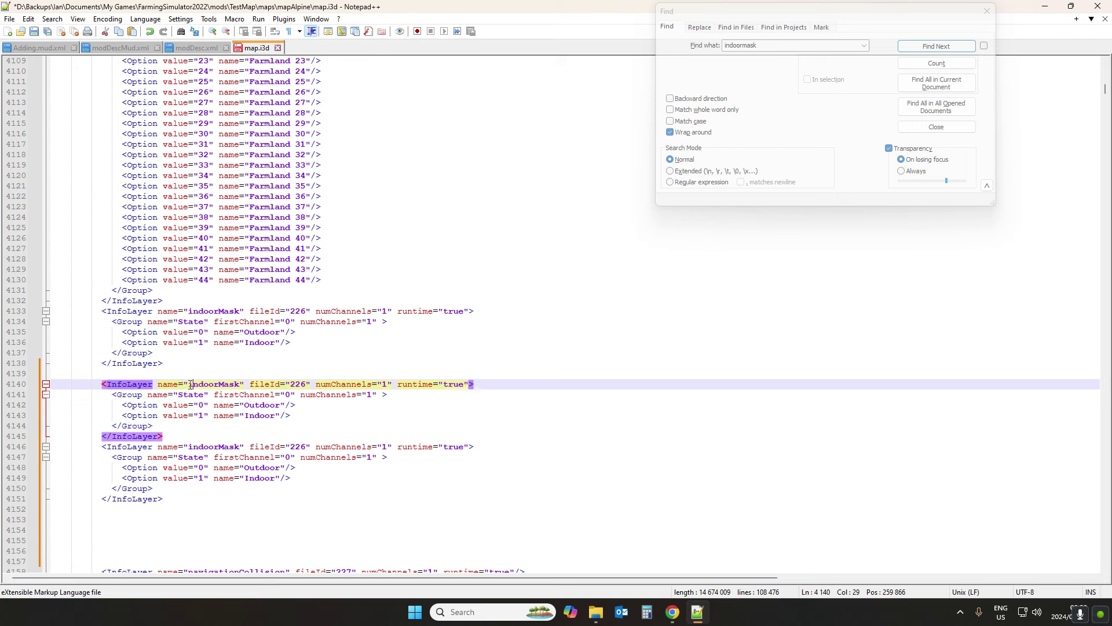
pyautogui.moveTo(190, 384); pyautogui.dragTo(218, 384)
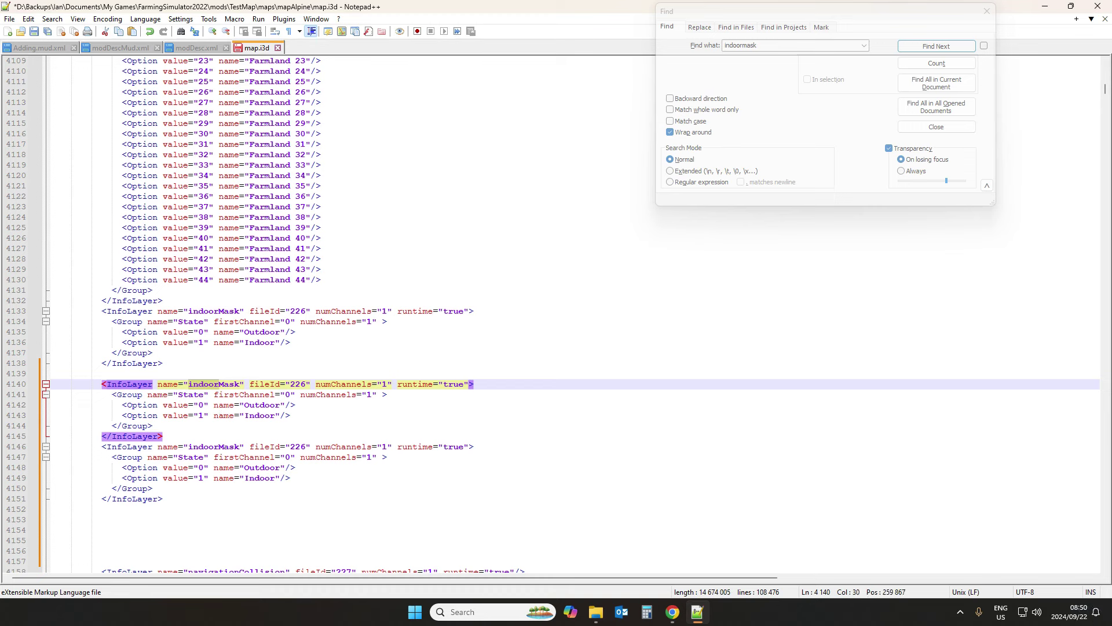
pyautogui.write('mud')
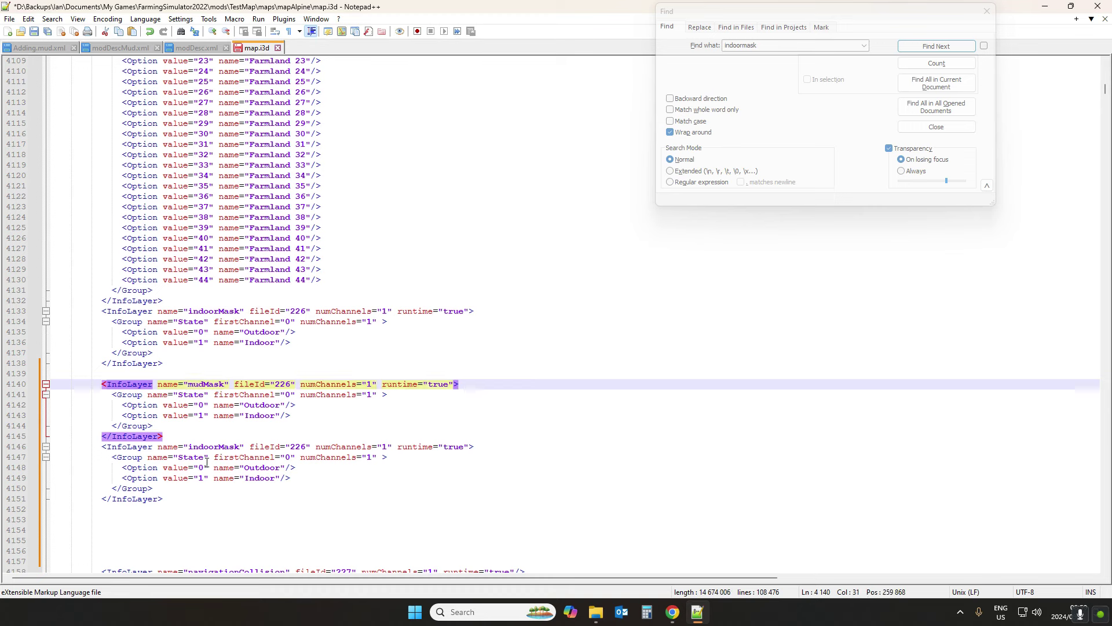
pyautogui.press('Down')
pyautogui.press('Down')
pyautogui.press('Down')
pyautogui.press('Down')
pyautogui.press('Down')
pyautogui.press('Down')
pyautogui.moveTo(189, 447); pyautogui.dragTo(219, 447)
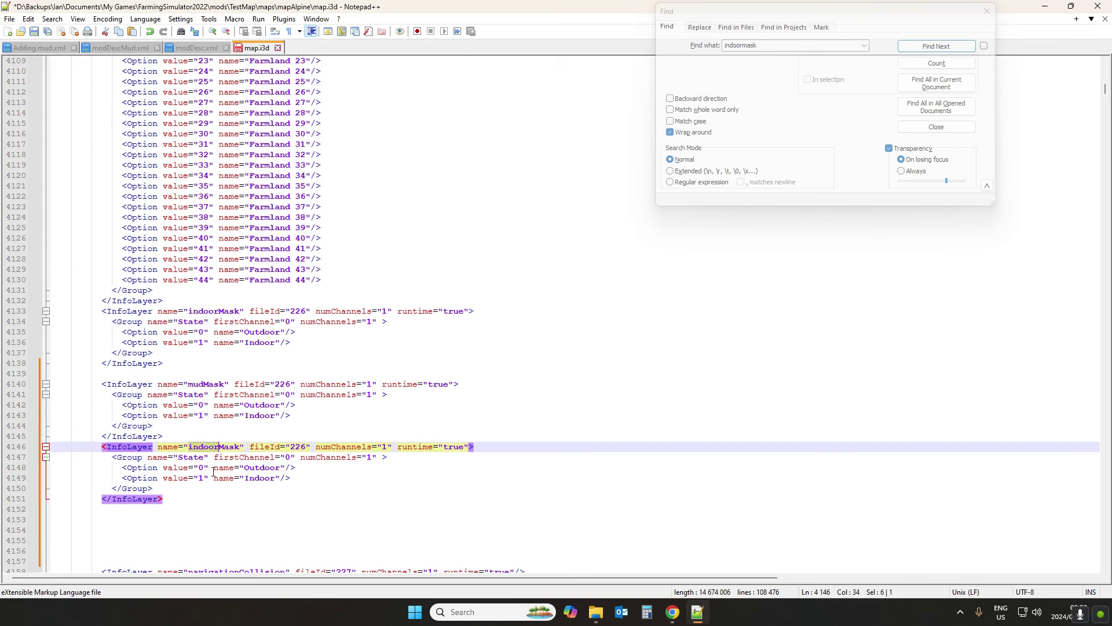
pyautogui.write('dirt')
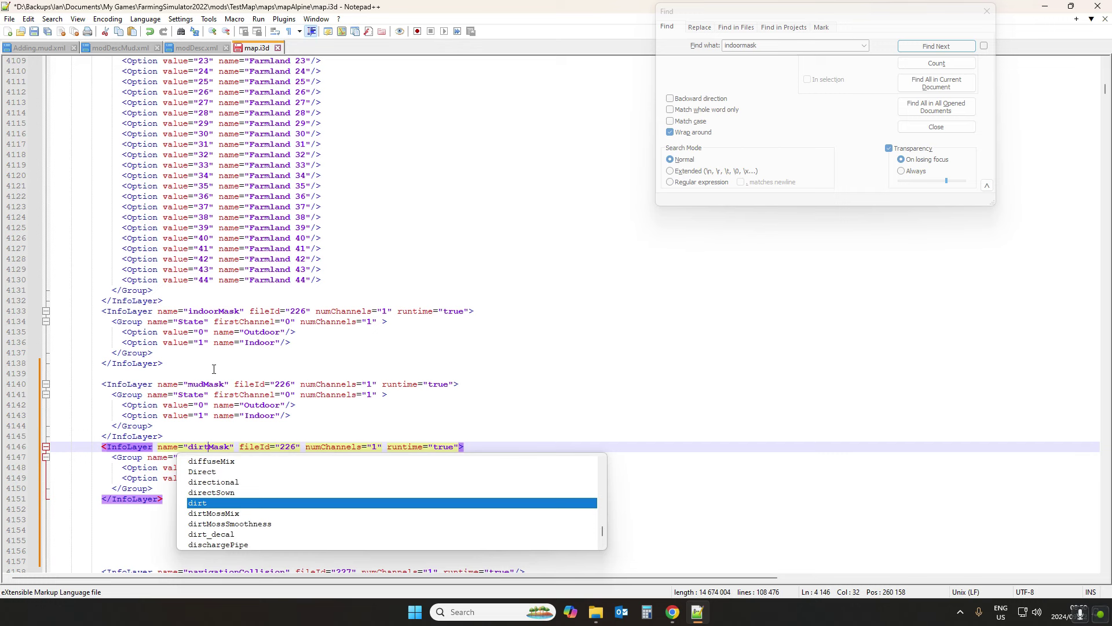
pyautogui.click(210, 383)
pyautogui.click(209, 447)
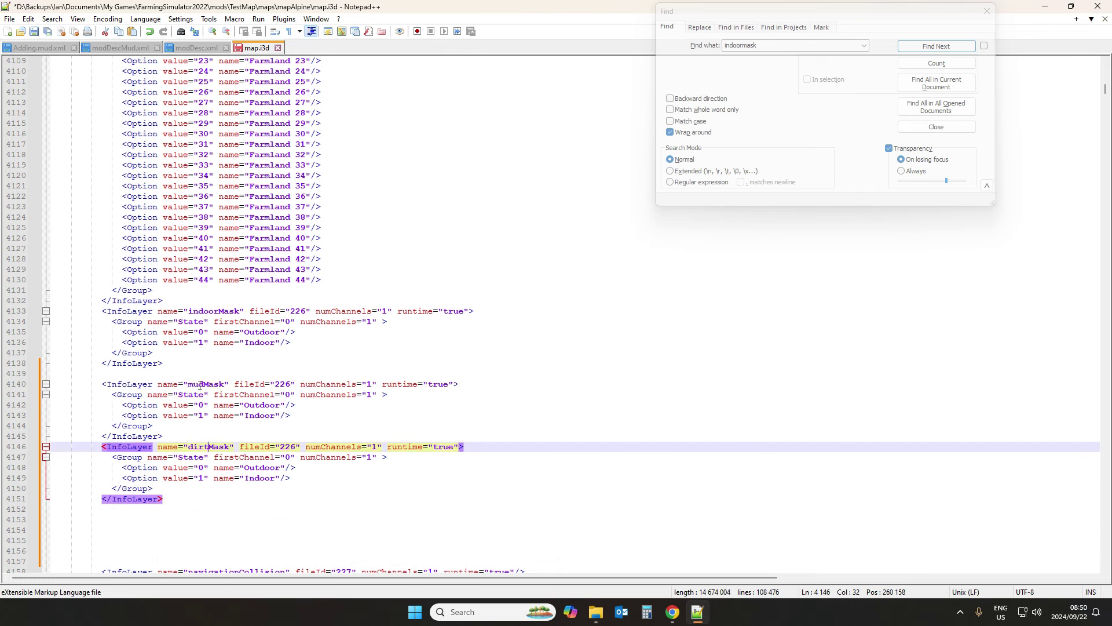
pyautogui.click(201, 449)
# Step: Set the fileId to 22601 for the mudMask InfoLayer and 22602 for the dirtMask InfoLayer
pyautogui.click(289, 384)
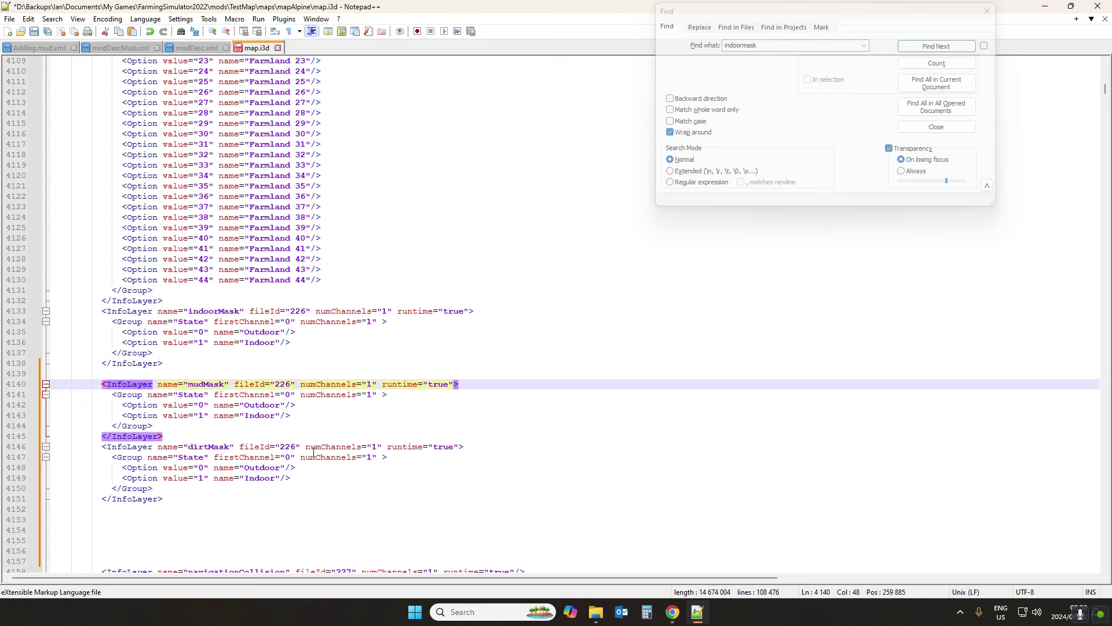
pyautogui.write('01')
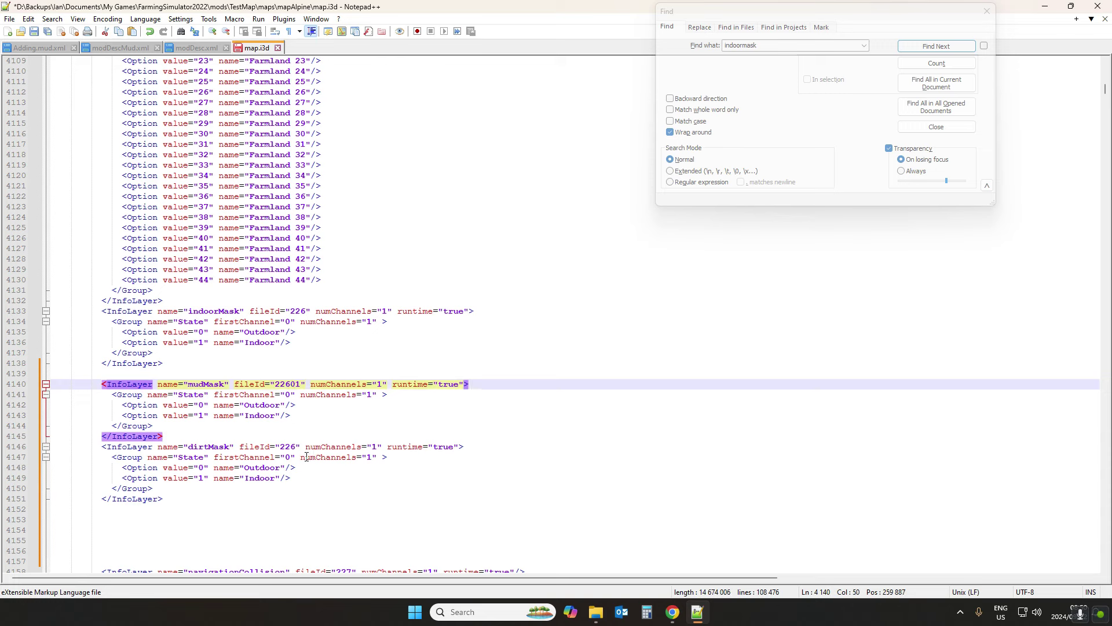
pyautogui.click(296, 447)
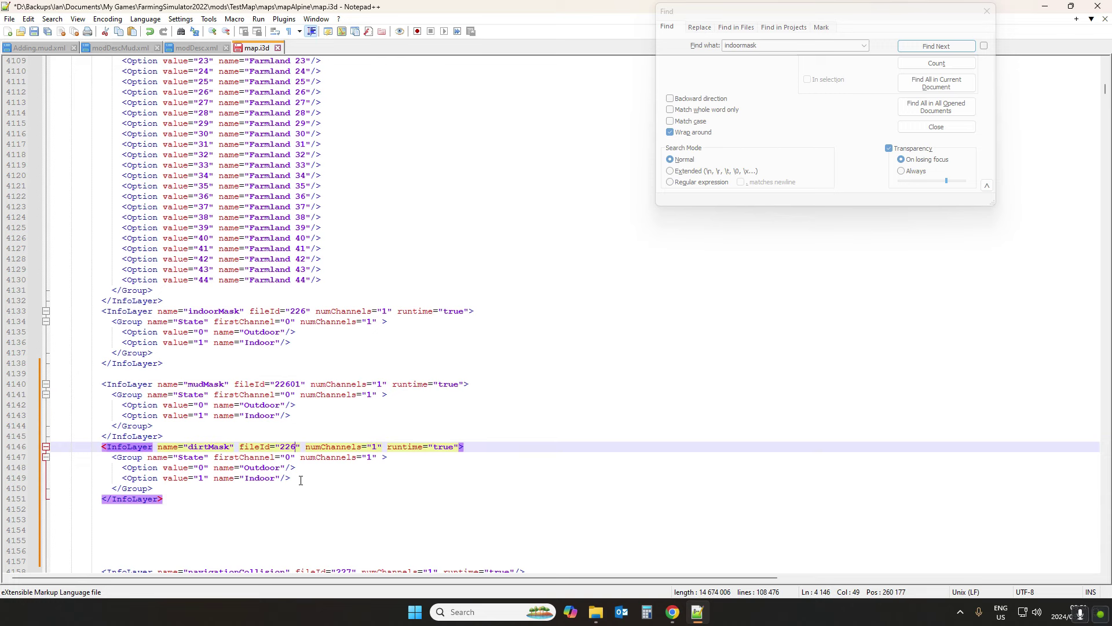
pyautogui.write('02')
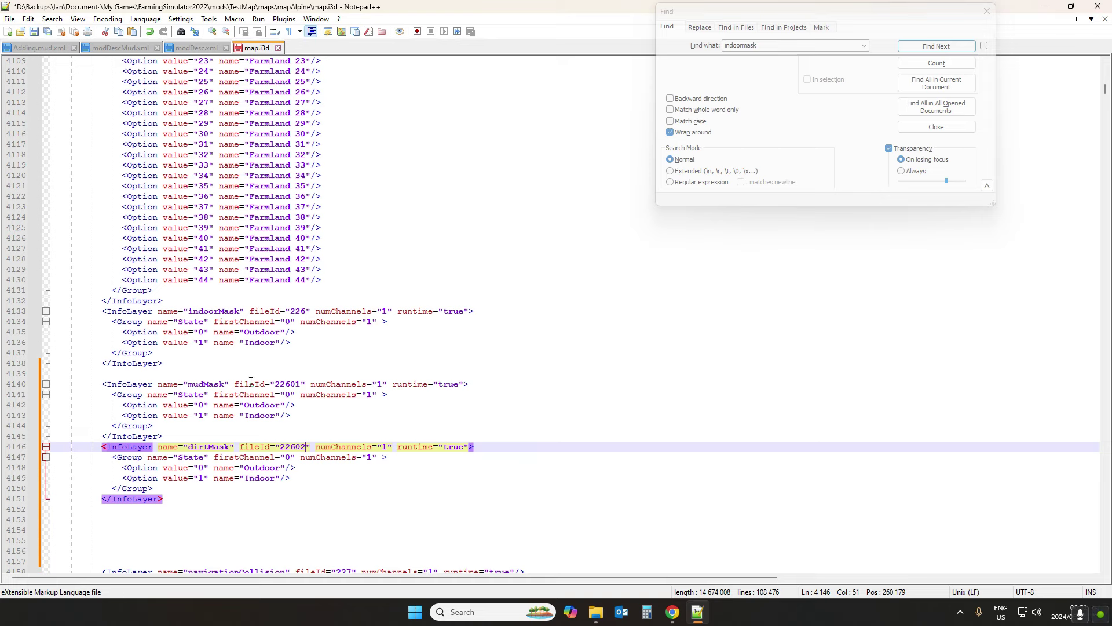
# Step: Compare the names and fileIds of the new InfoLayer blocks with the mudMask and dirtMask entries in the Files section
pyautogui.doubleClick(289, 384)
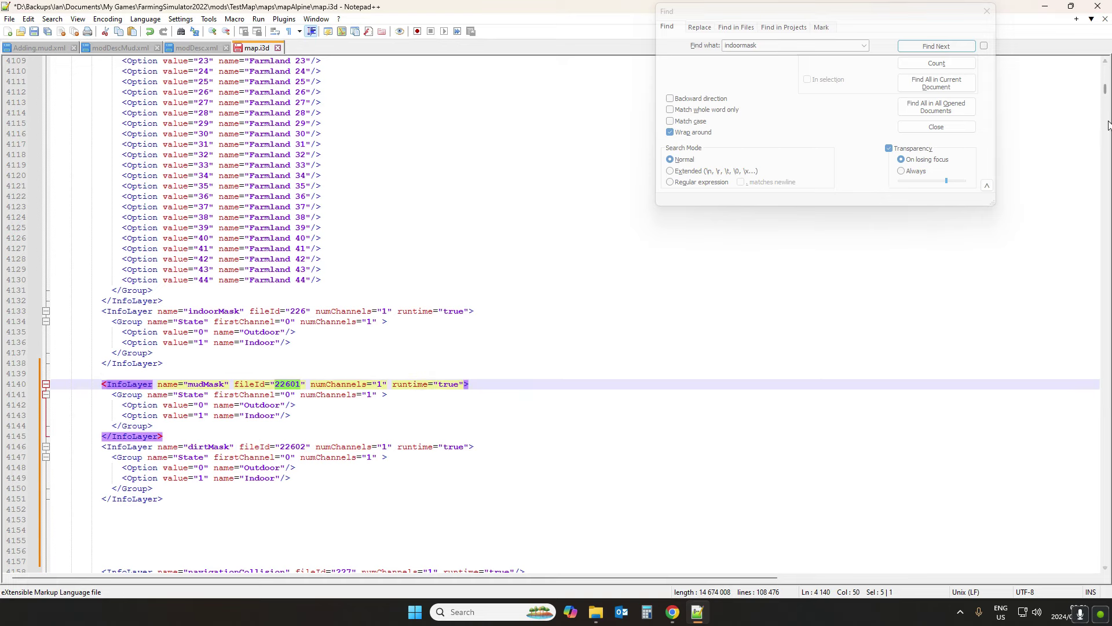
pyautogui.moveTo(1106, 90); pyautogui.dragTo(1107, 69)
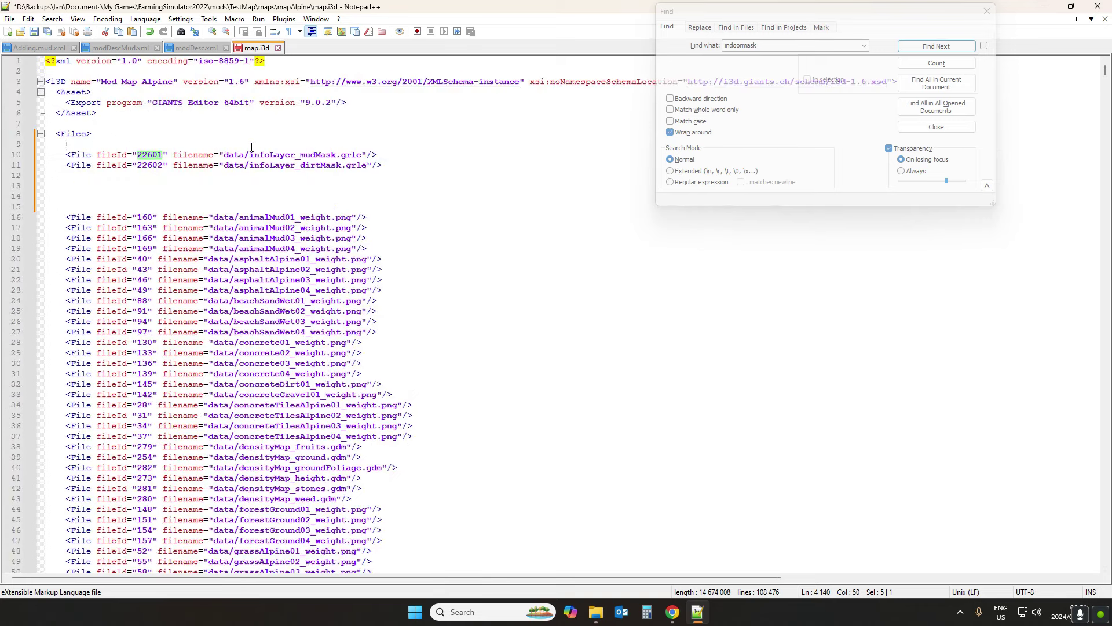
pyautogui.click(316, 155)
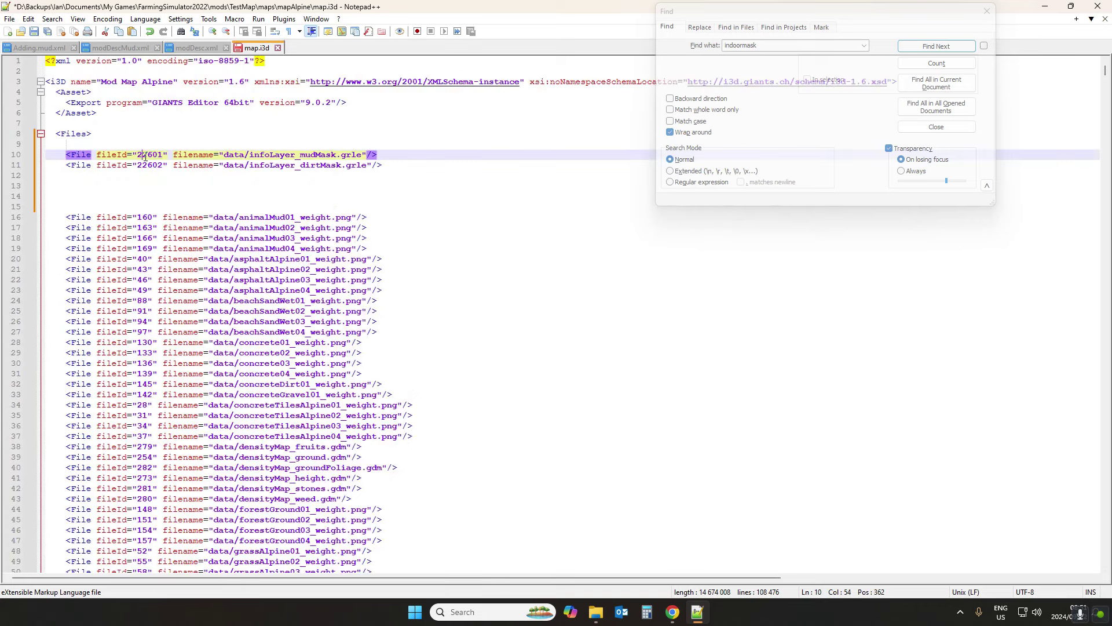
pyautogui.click(144, 155)
pyautogui.click(926, 47)
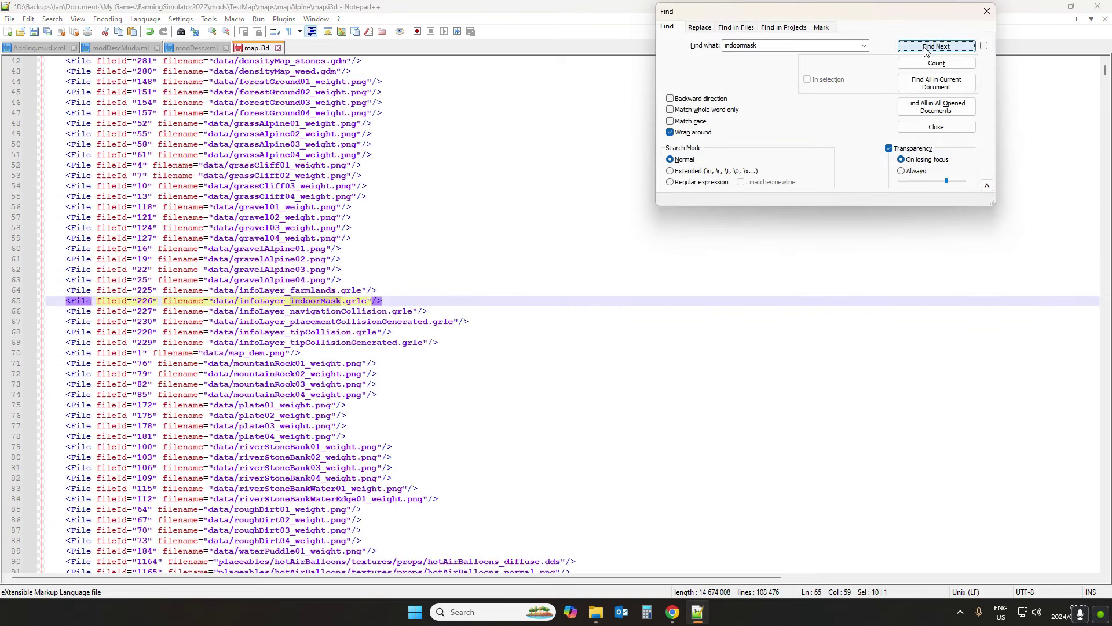
pyautogui.click(925, 48)
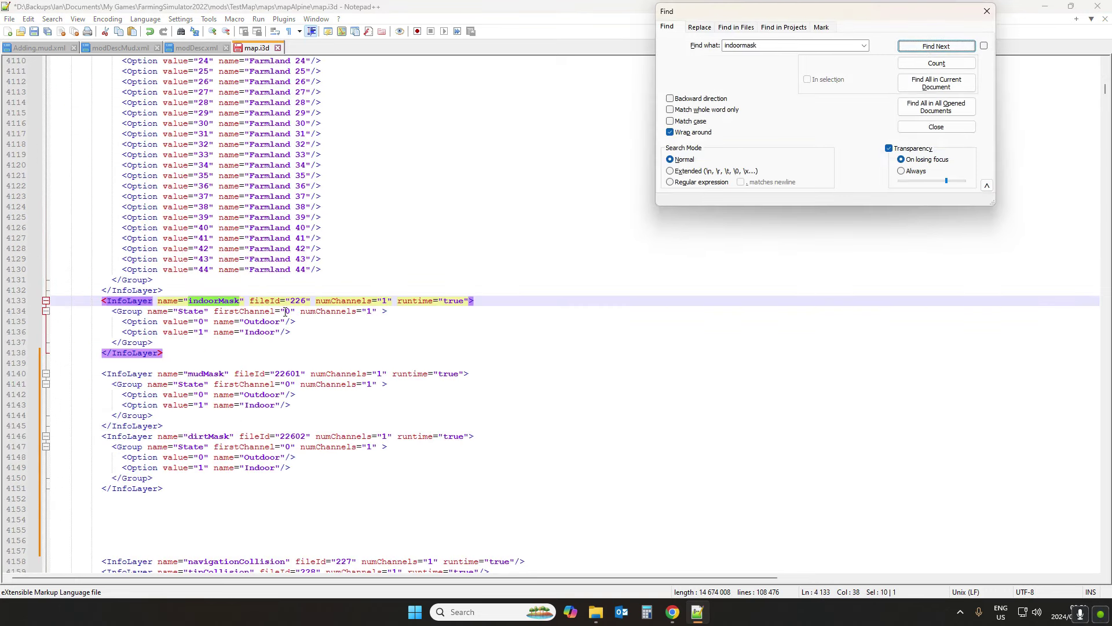
pyautogui.click(203, 371)
pyautogui.click(213, 299)
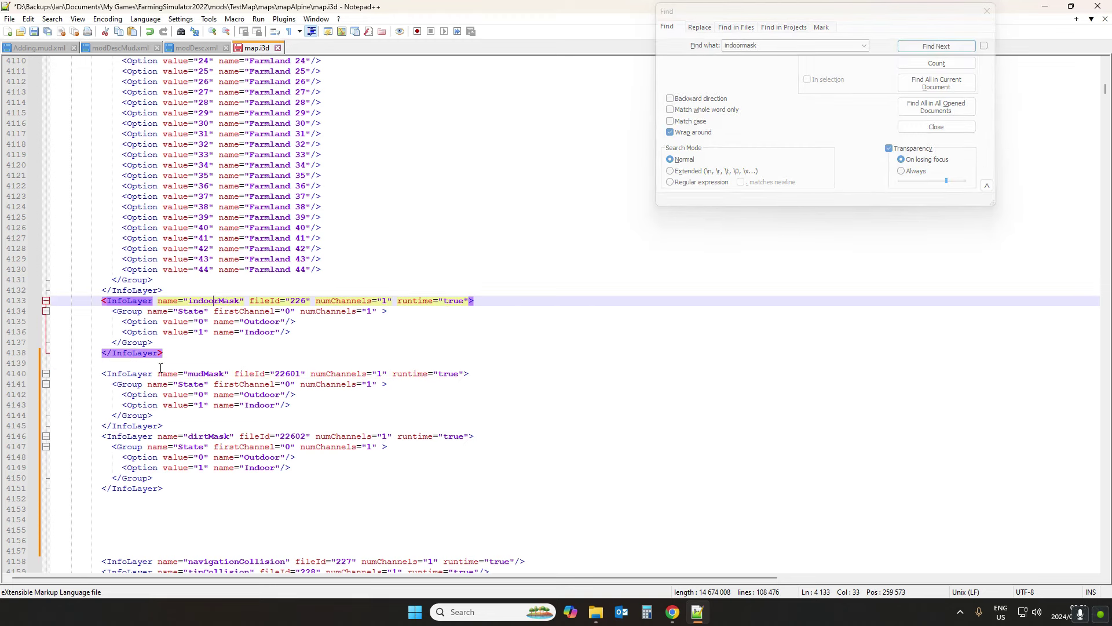
pyautogui.click(127, 372)
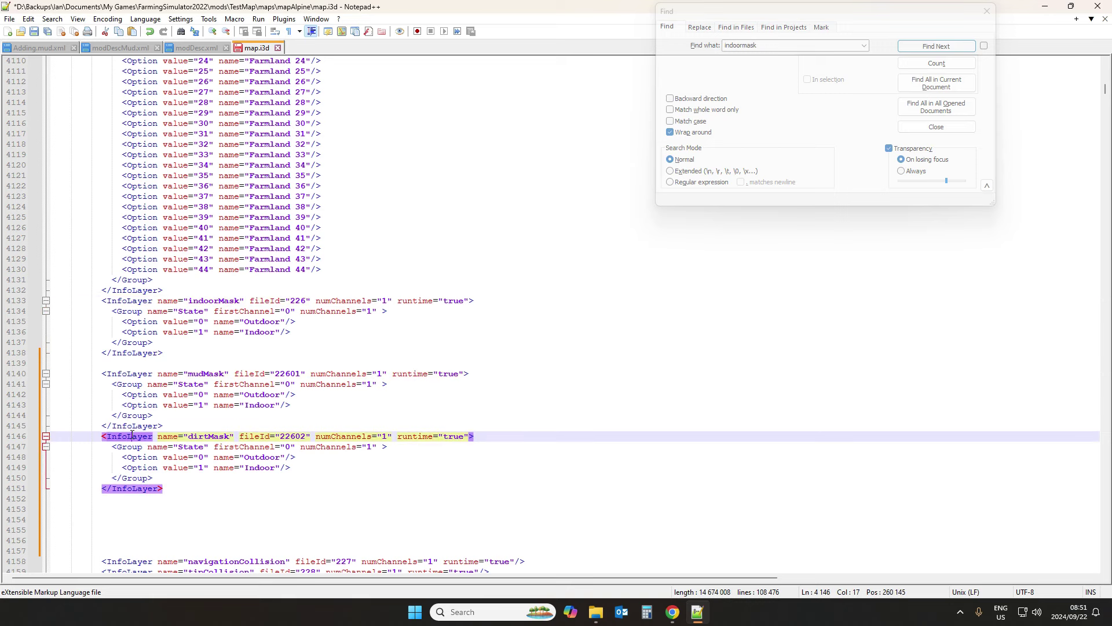
pyautogui.click(112, 439)
# Step: Delete the surplus blank lines between the dirtMask InfoLayer block and the navigationCollision line
pyautogui.click(55, 500)
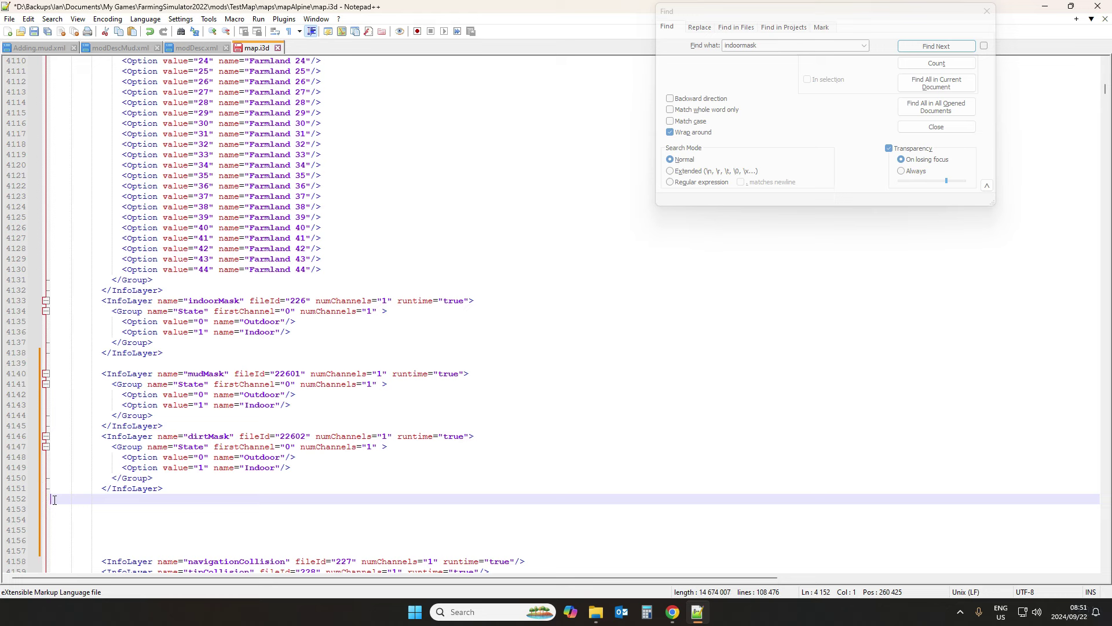
pyautogui.hotkey('ctrl', 'shift', 'l')
pyautogui.hotkey('ctrl', 'shift', 'l')
pyautogui.hotkey('ctrl', 'shift', 'l')
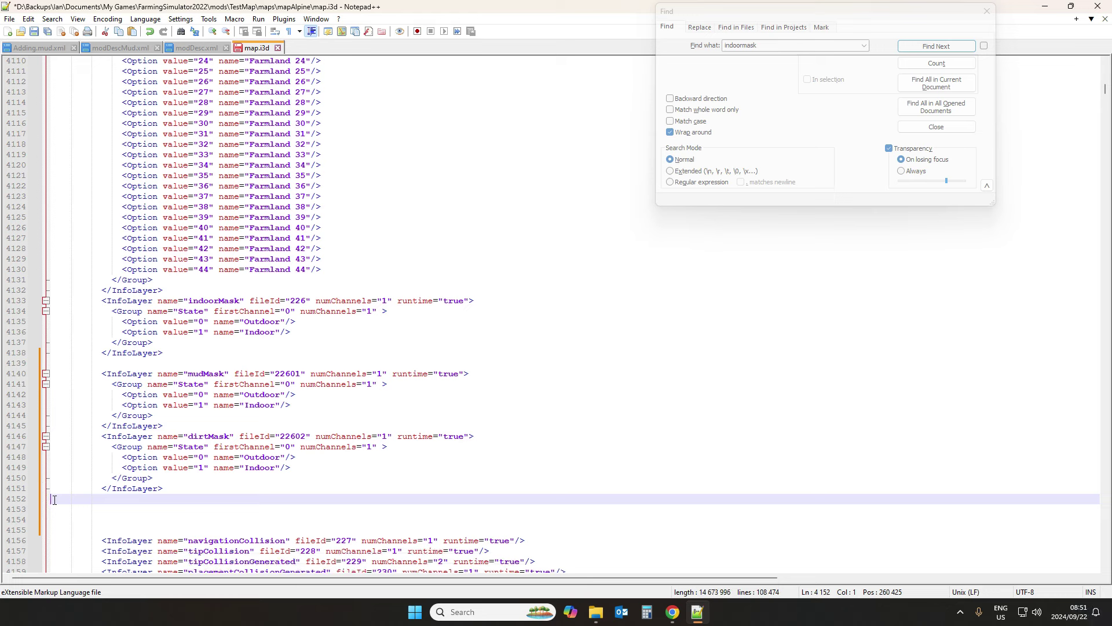
pyautogui.hotkey('ctrl', 'shift', 'l')
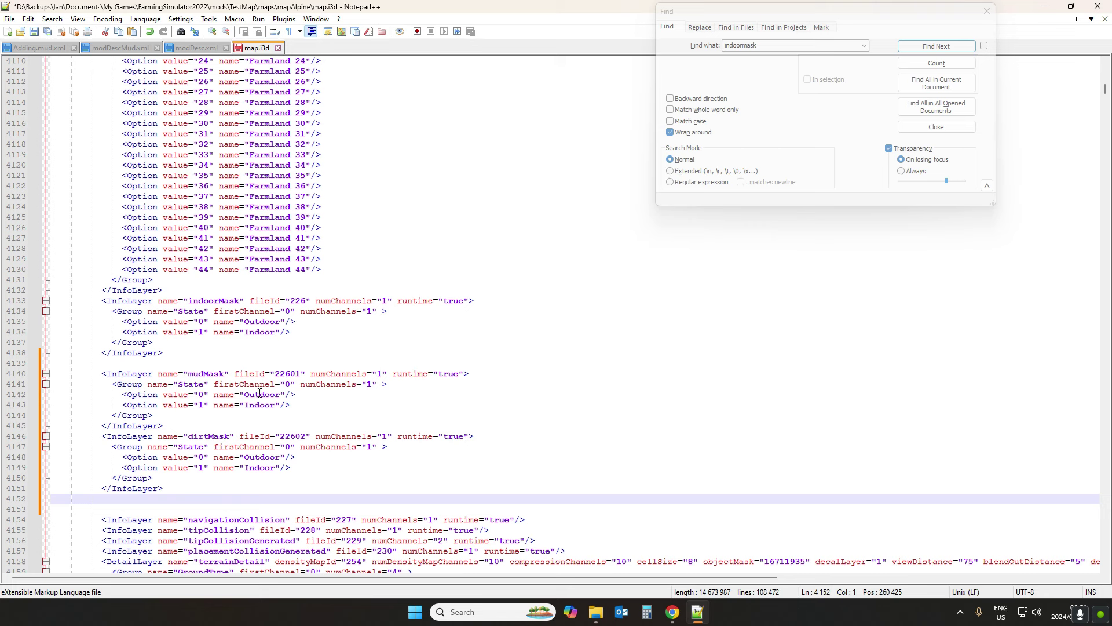
# Step: Rename the value 0 option of the mudMask InfoLayer to mudArea
pyautogui.doubleClick(260, 395)
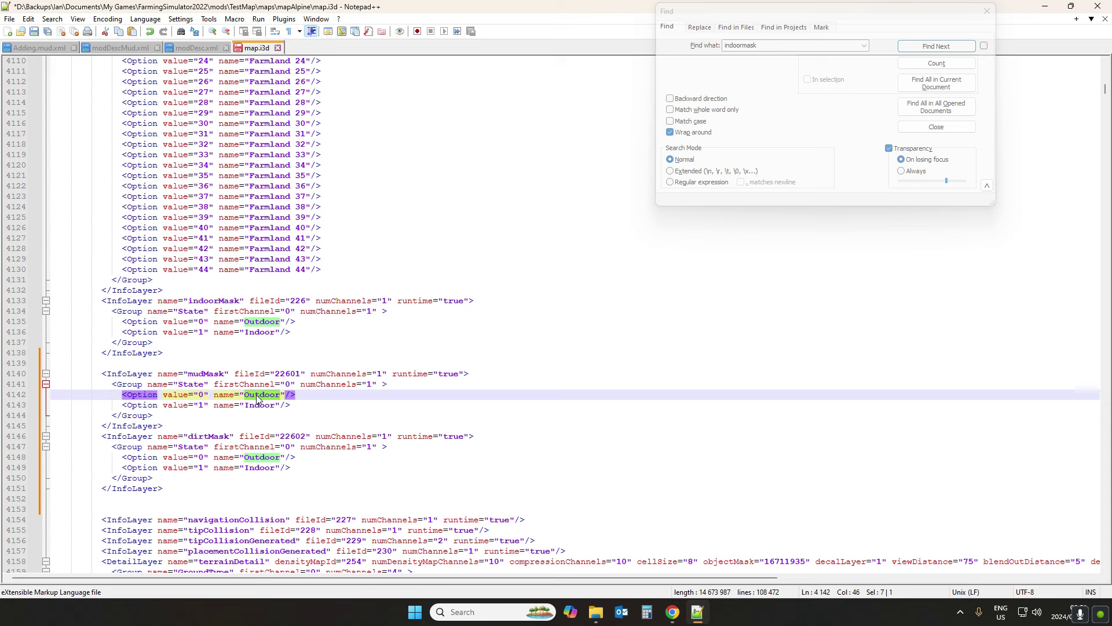
pyautogui.write('mudA')
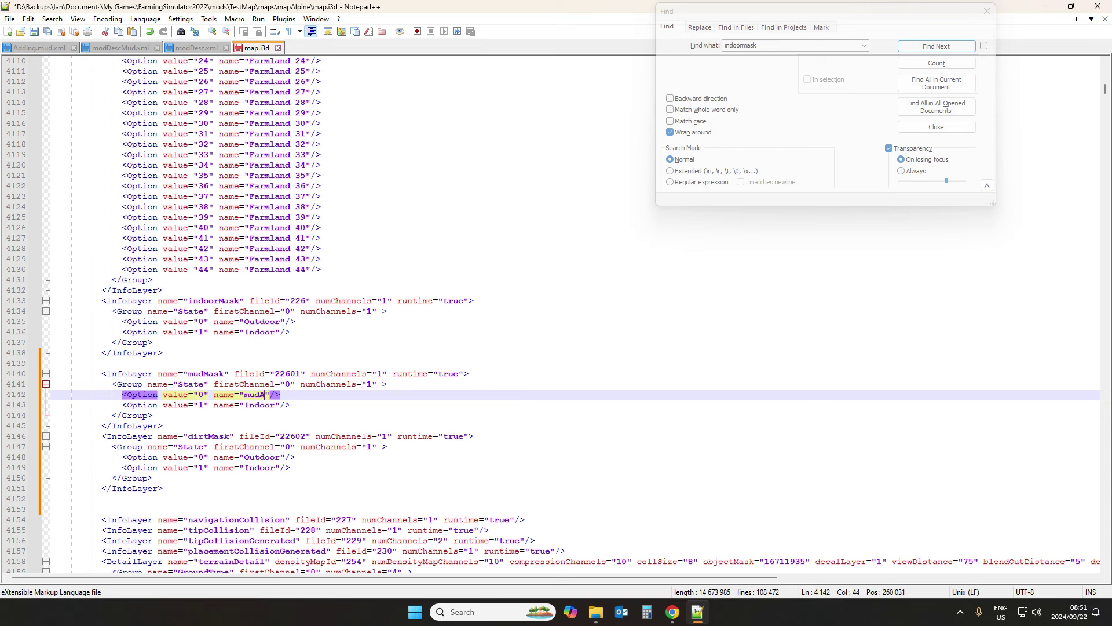
pyautogui.write('rea')
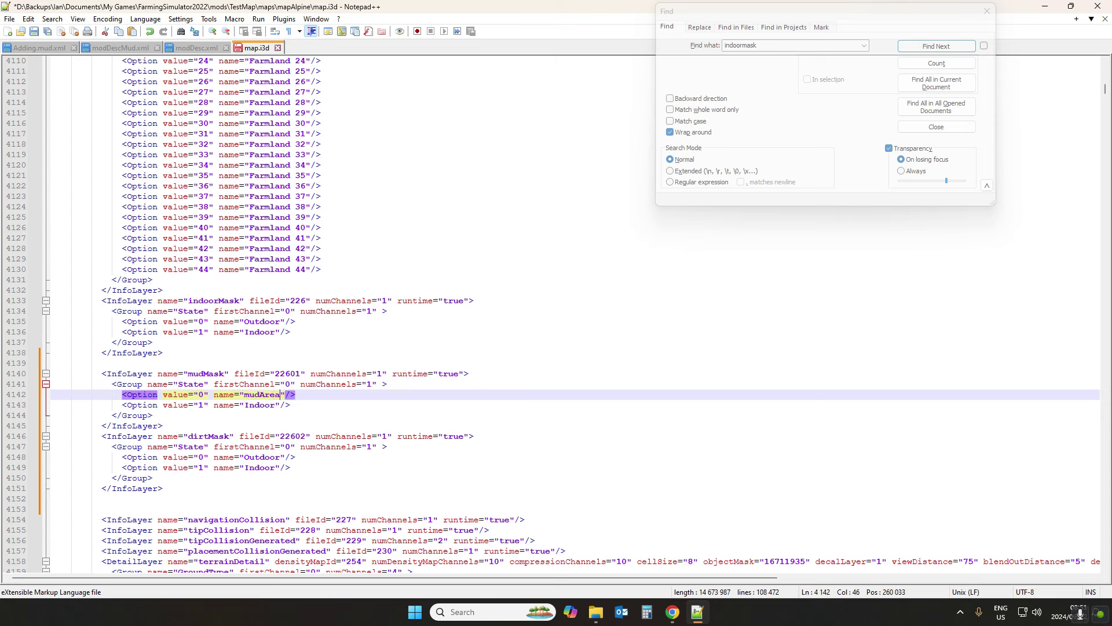
# Step: Rename the value 1 option of the mudMask InfoLayer to NoMudArea, reusing the name of the option above it
pyautogui.doubleClick(259, 397)
pyautogui.hotkey('ctrl', 'c')
pyautogui.doubleClick(260, 405)
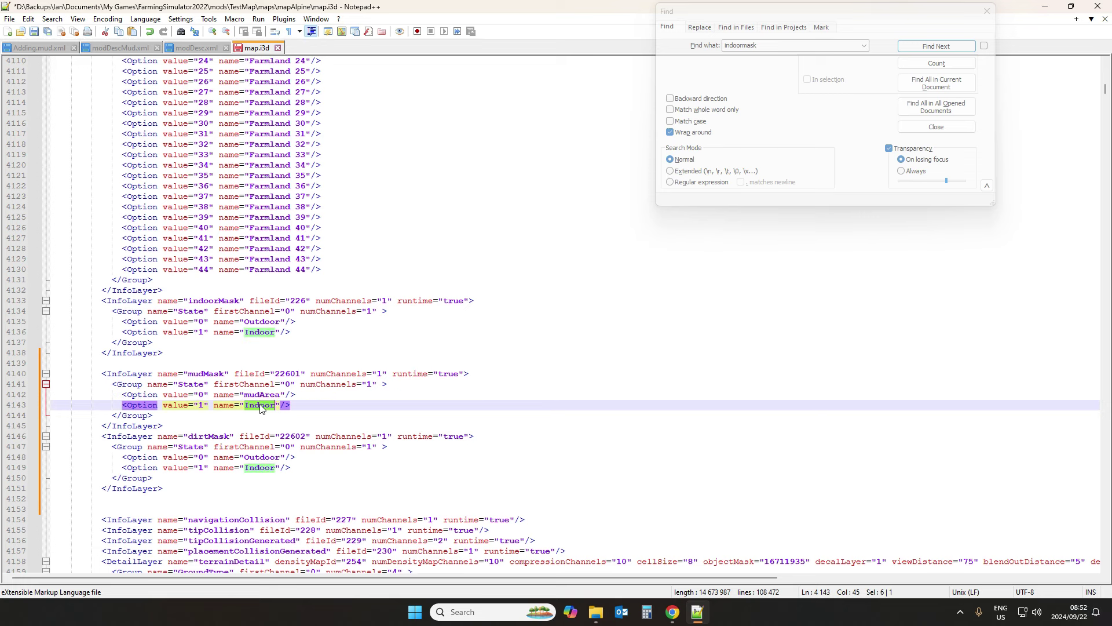
pyautogui.hotkey('ctrl', 'v')
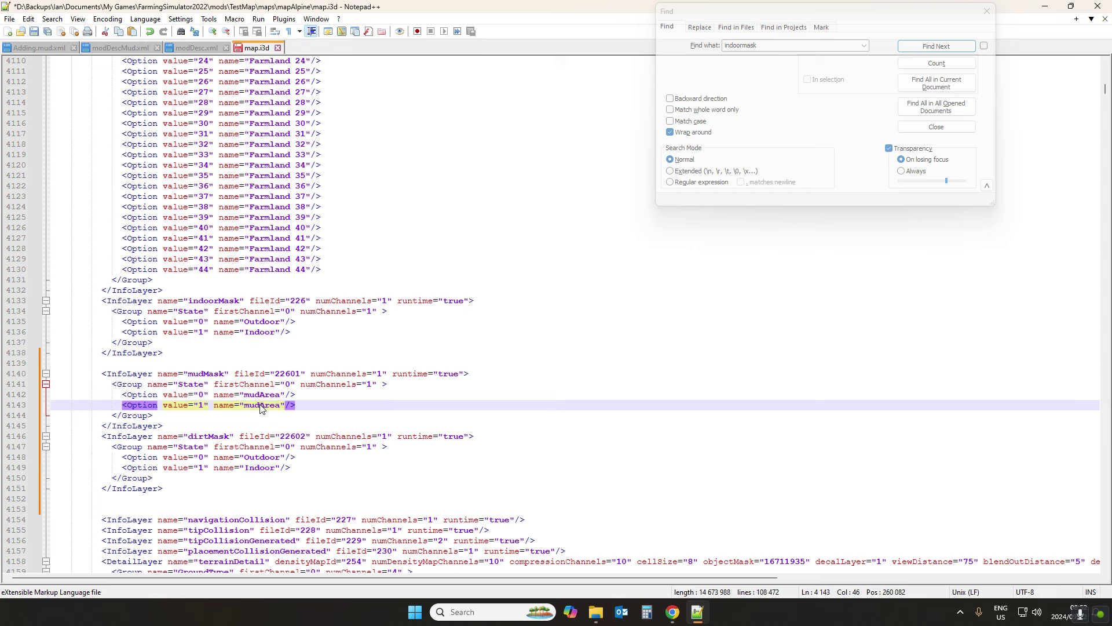
pyautogui.click(247, 406)
pyautogui.write('No')
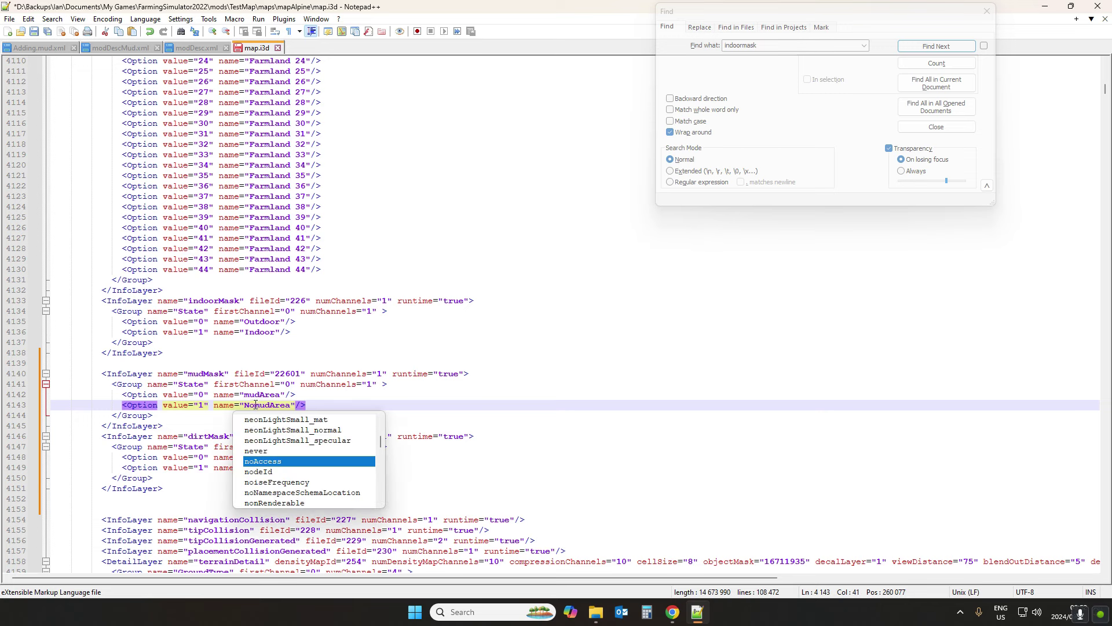
pyautogui.moveTo(256, 405); pyautogui.dragTo(260, 405)
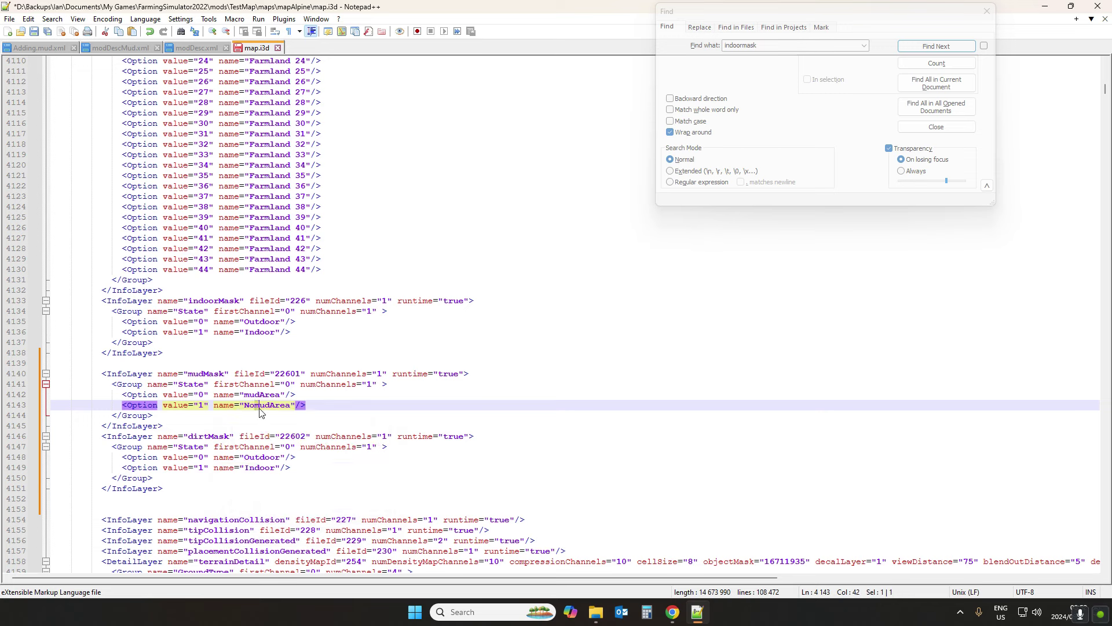
pyautogui.write('M')
# Step: Capitalize the first letter of the mudMask value 0 option name so that it reads MudArea
pyautogui.moveTo(243, 395); pyautogui.dragTo(248, 395)
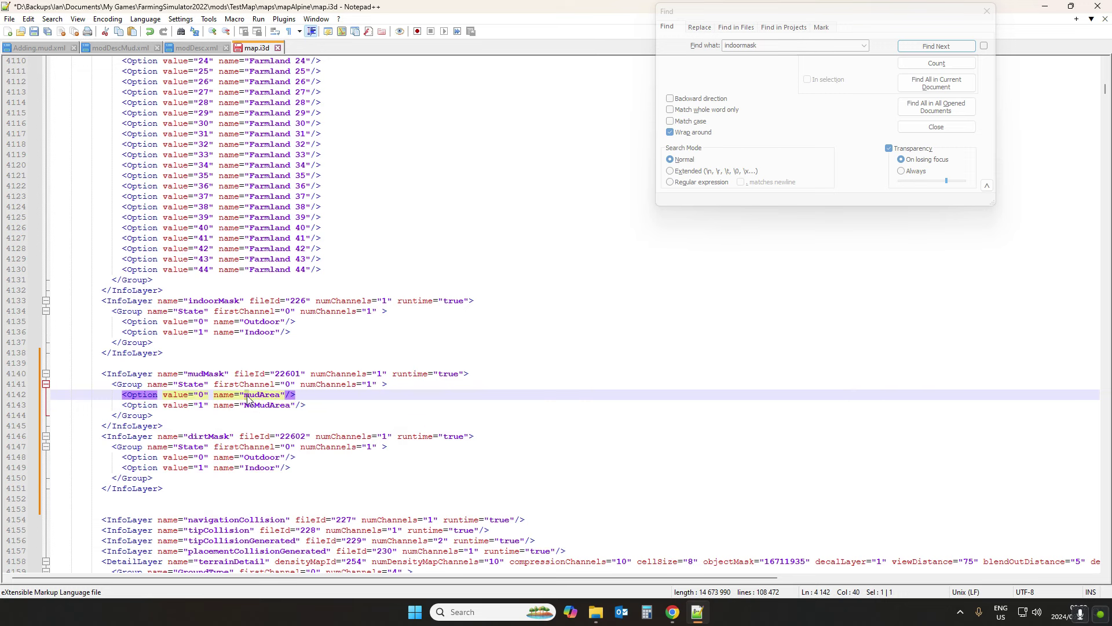
pyautogui.write('M')
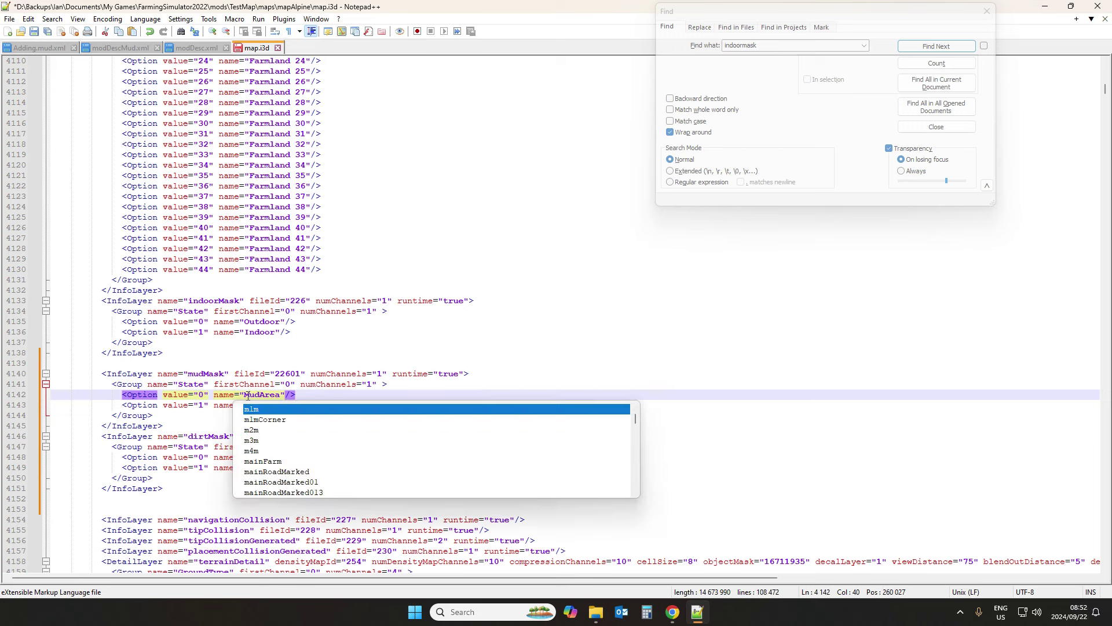
pyautogui.press('Left')
pyautogui.press('Left')
pyautogui.press('Left')
pyautogui.press('Left')
pyautogui.press('Left')
pyautogui.click(266, 408)
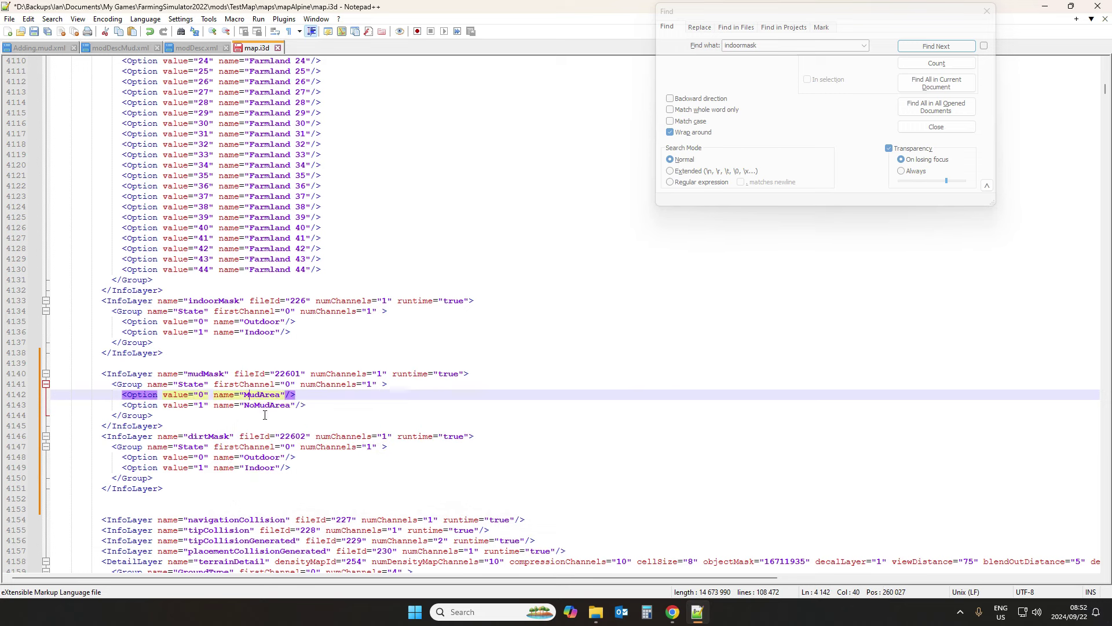
pyautogui.press('Left')
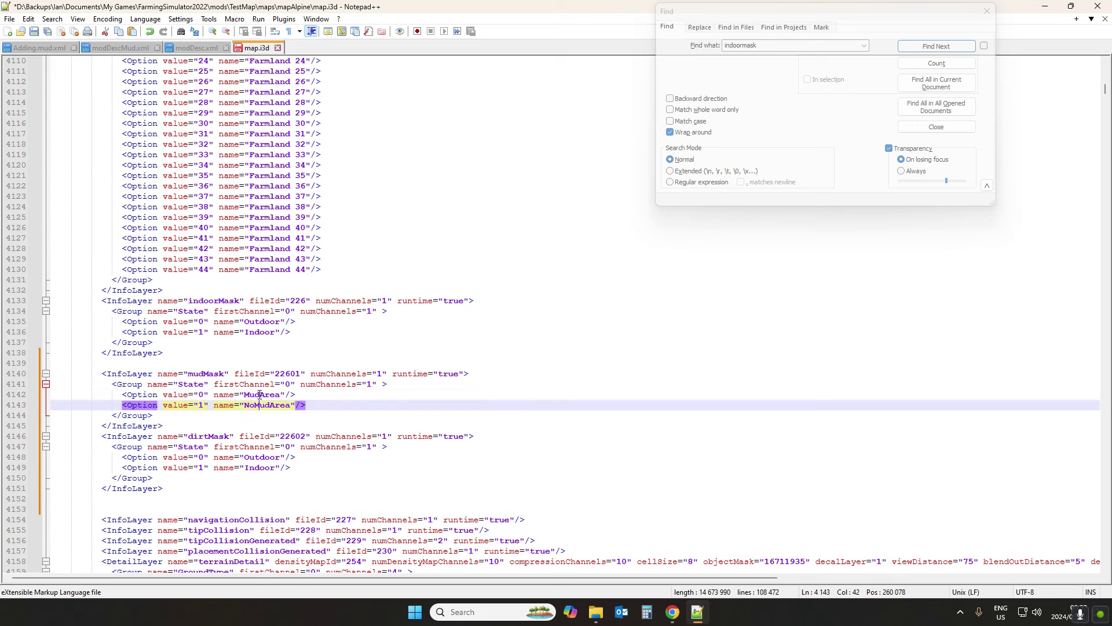
pyautogui.click(257, 396)
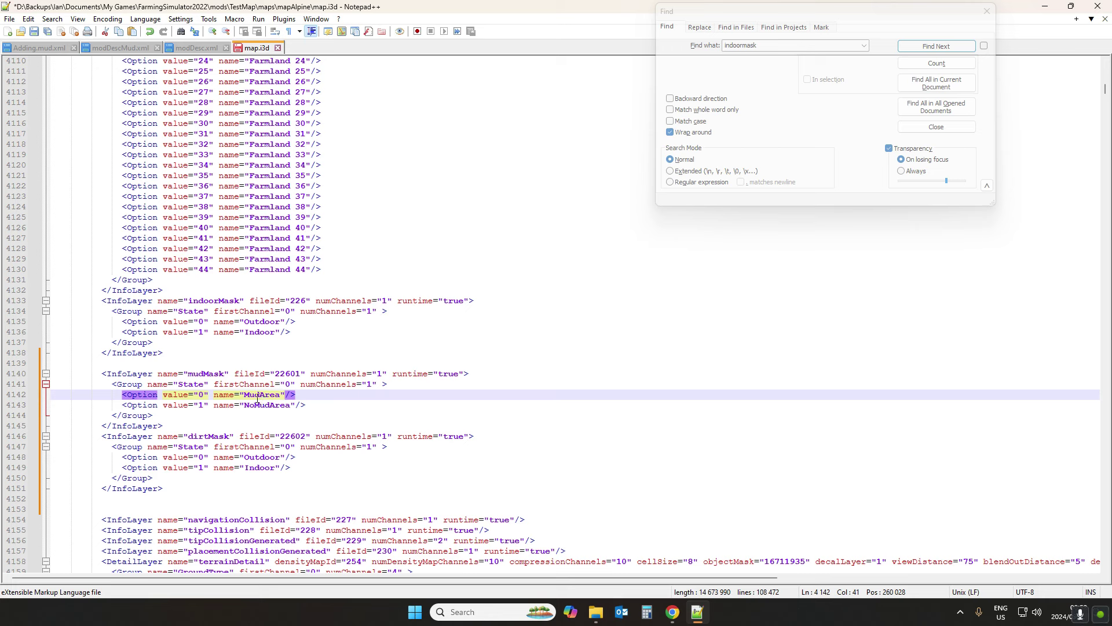
# Step: Rename the value 0 option of the dirtMask InfoLayer to DirtArea
pyautogui.click(259, 457)
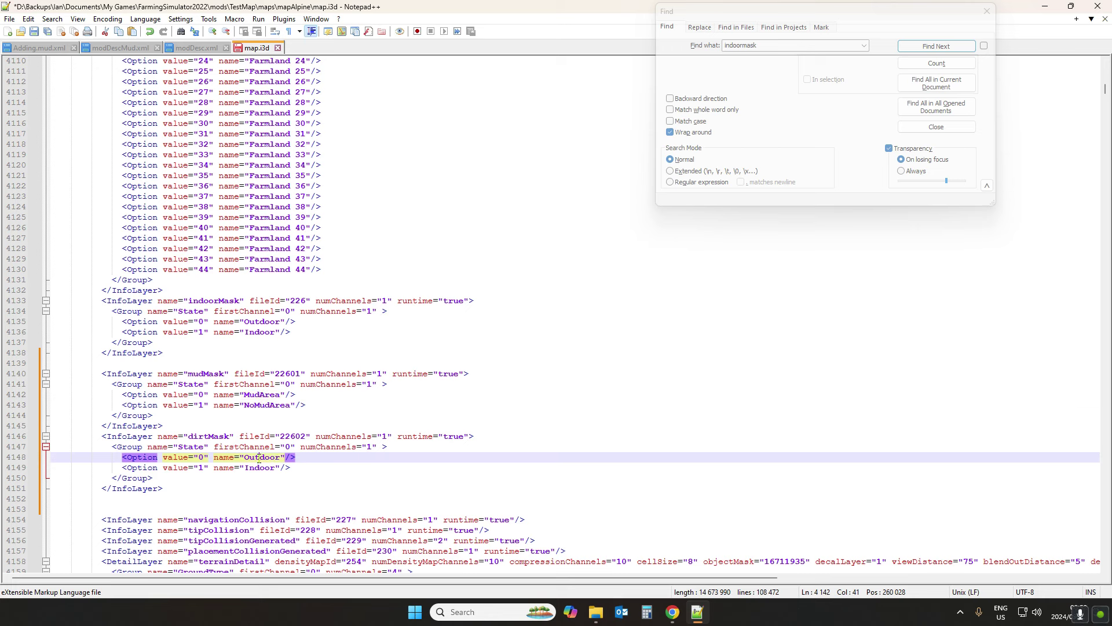
pyautogui.doubleClick(259, 458)
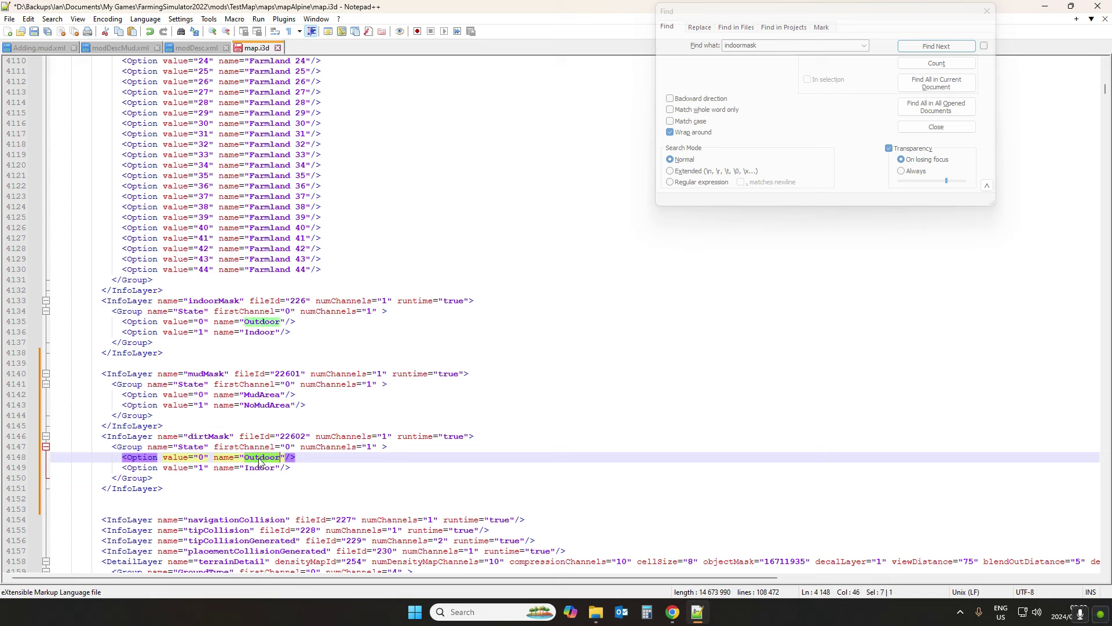
pyautogui.write('dirtA')
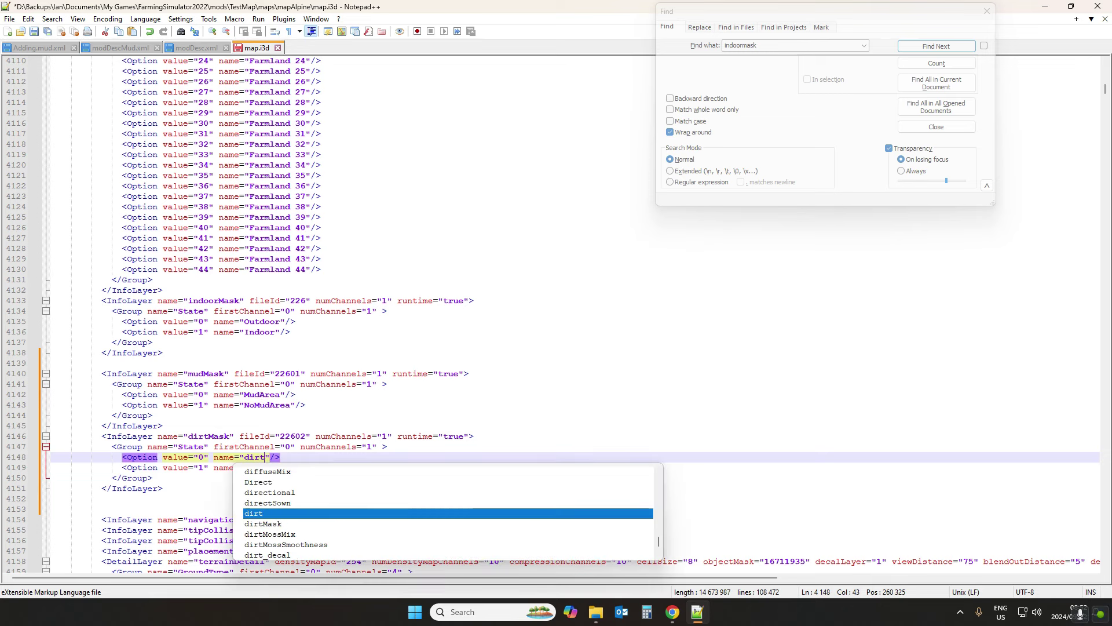
pyautogui.press('BackSpace')
pyautogui.press('BackSpace')
pyautogui.press('BackSpace')
pyautogui.press('BackSpace')
pyautogui.press('BackSpace')
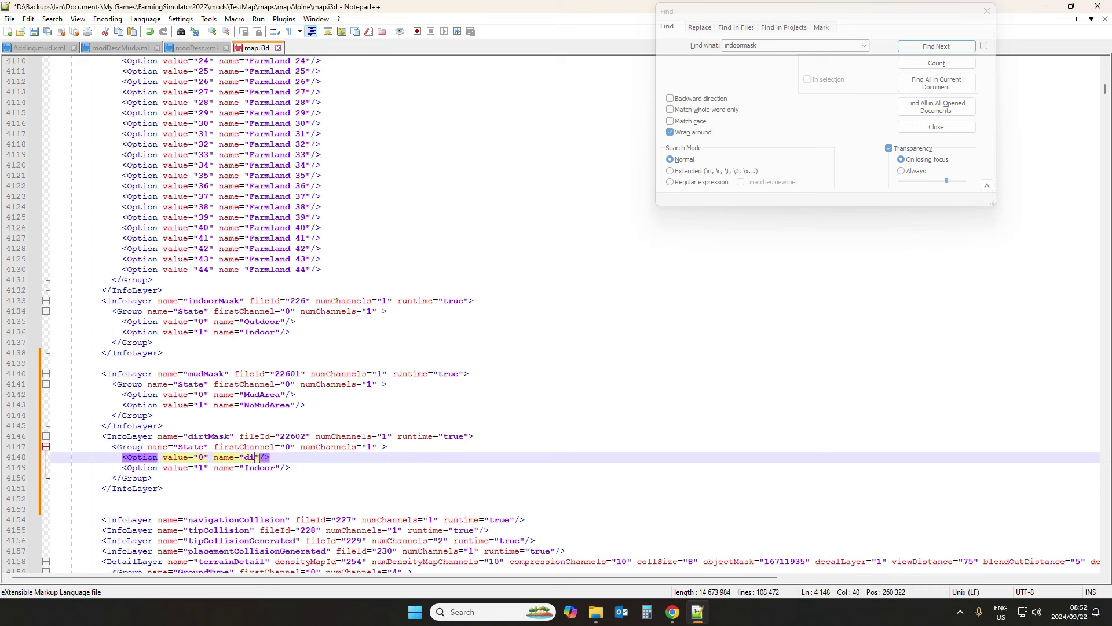
pyautogui.write('DirtA')
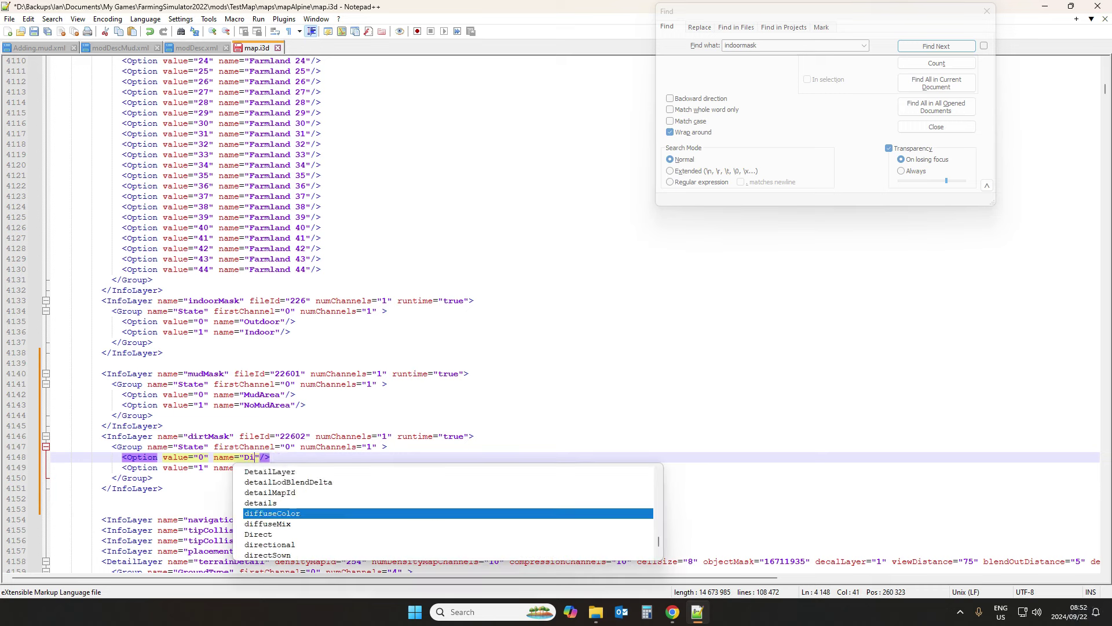
pyautogui.write('rea')
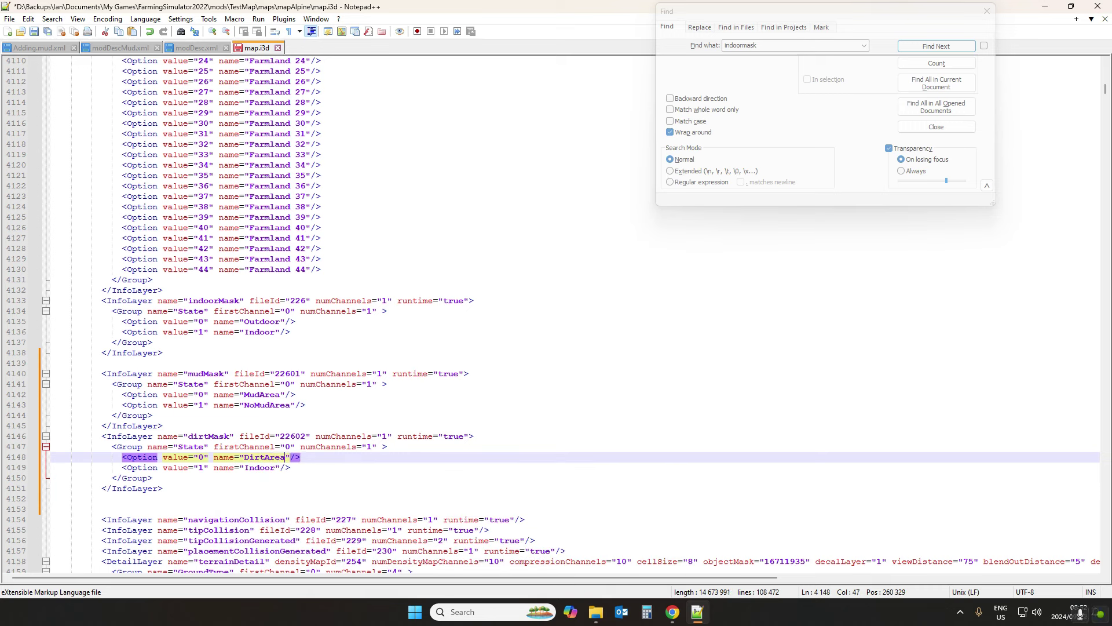
# Step: Rename the value 1 option of the dirtMask InfoLayer to NoDirtArea, reusing the name of the option above it
pyautogui.doubleClick(248, 459)
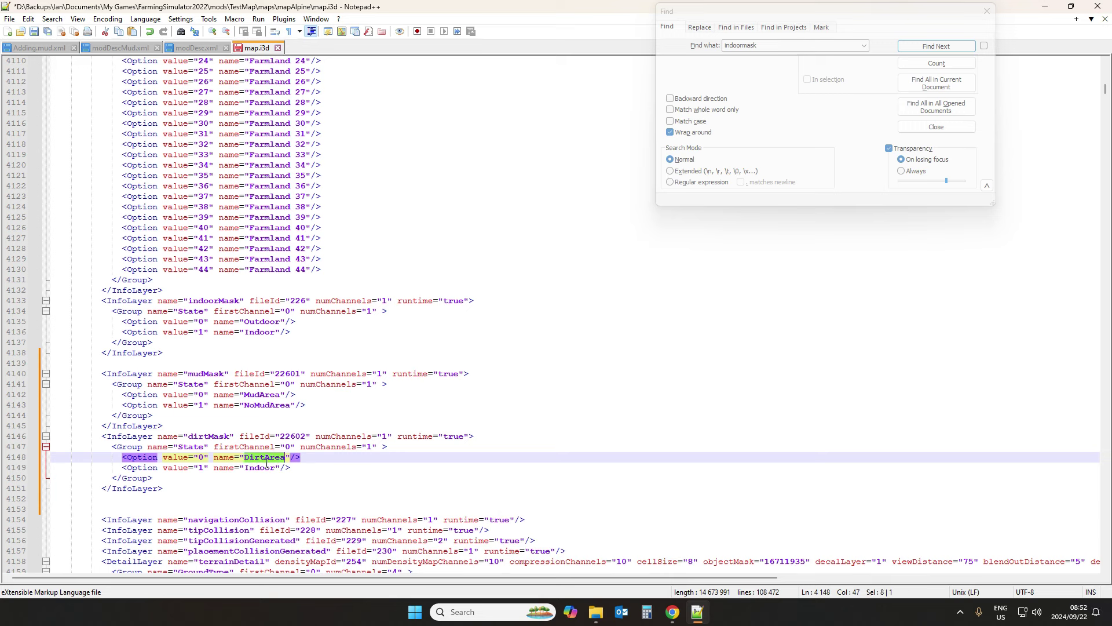
pyautogui.hotkey('ctrl', 'c')
pyautogui.doubleClick(268, 468)
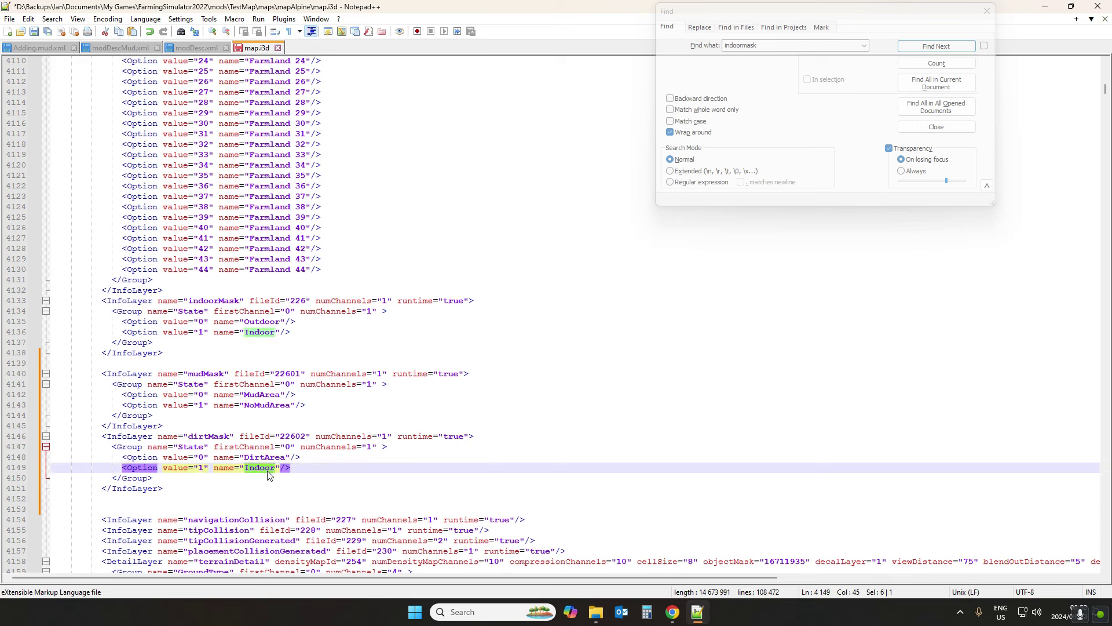
pyautogui.hotkey('ctrl', 'v')
pyautogui.click(245, 467)
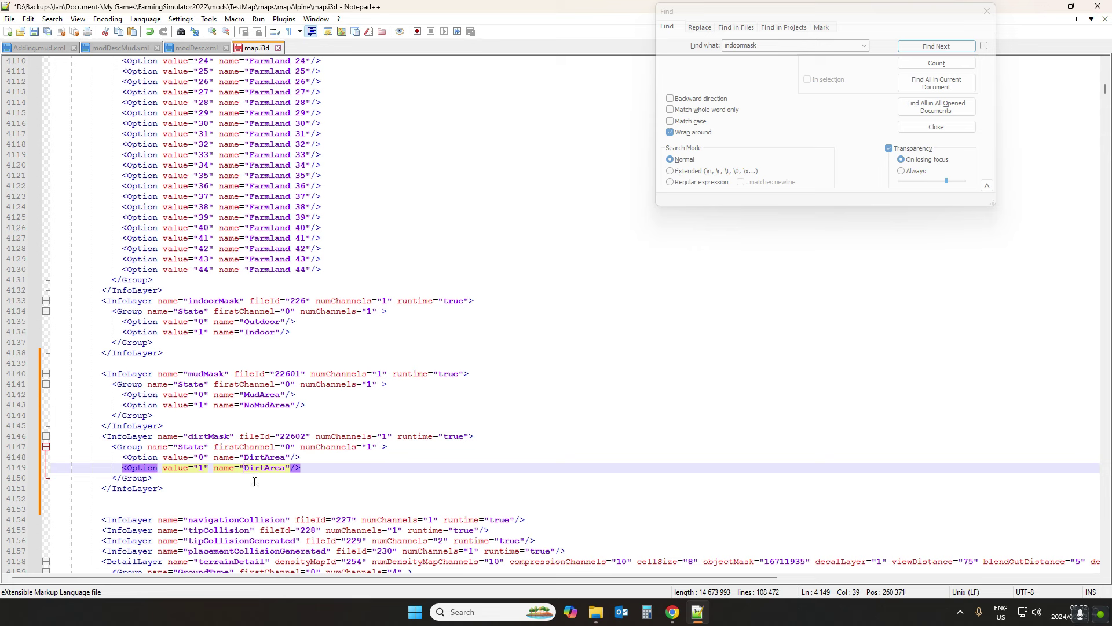
pyautogui.write('No')
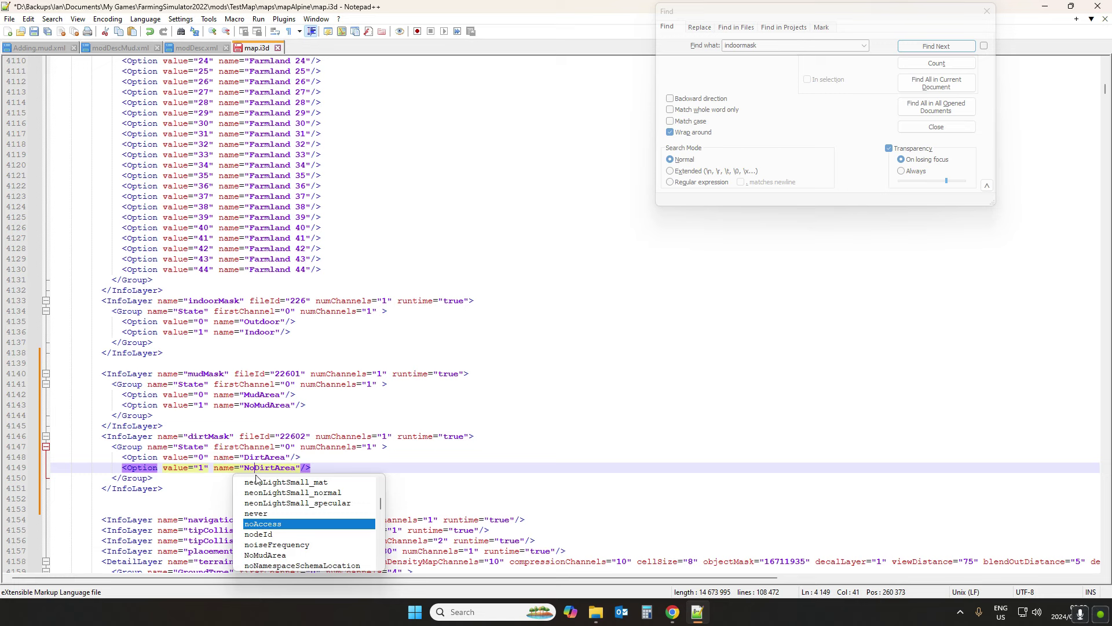
pyautogui.press('Escape')
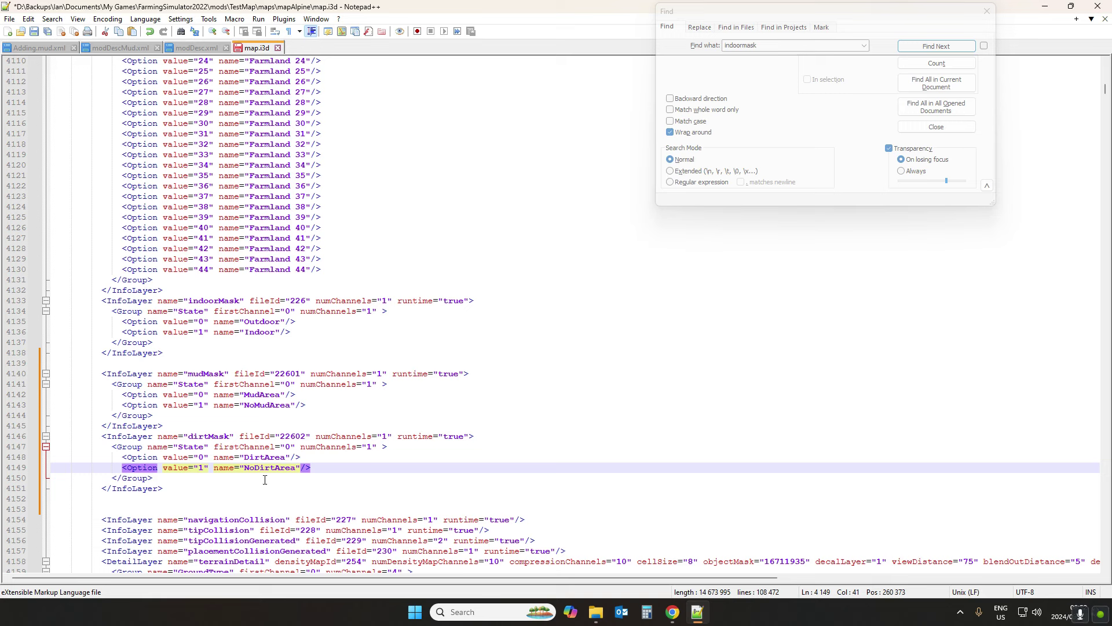
# Step: Save map.i3d and open it from the mapAlpine folder in GIANTS Editor
pyautogui.click(130, 434)
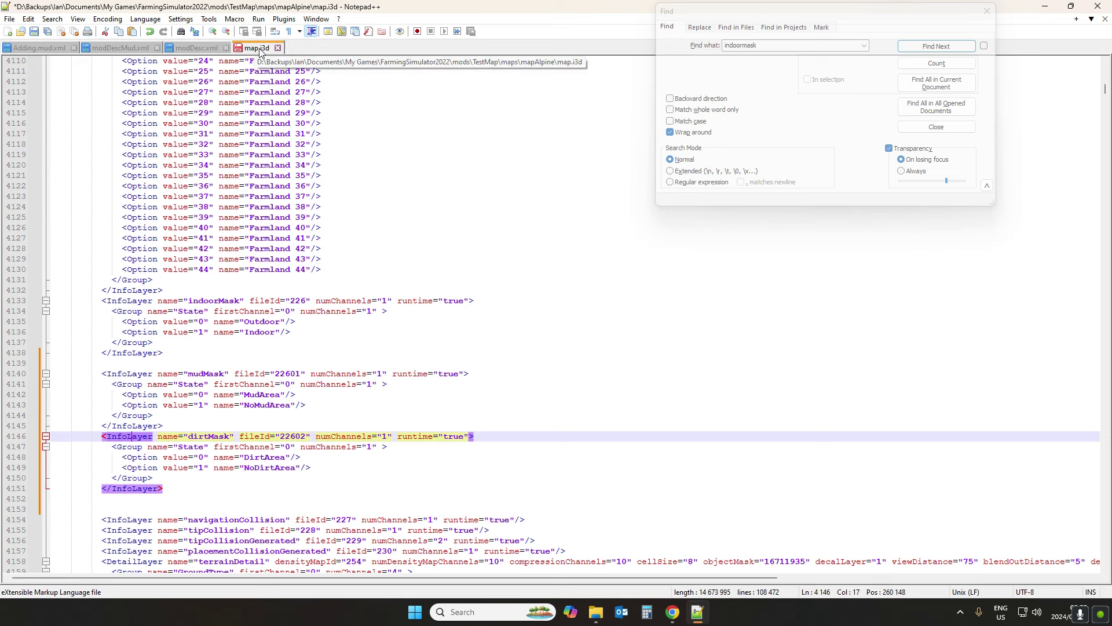
pyautogui.click(36, 33)
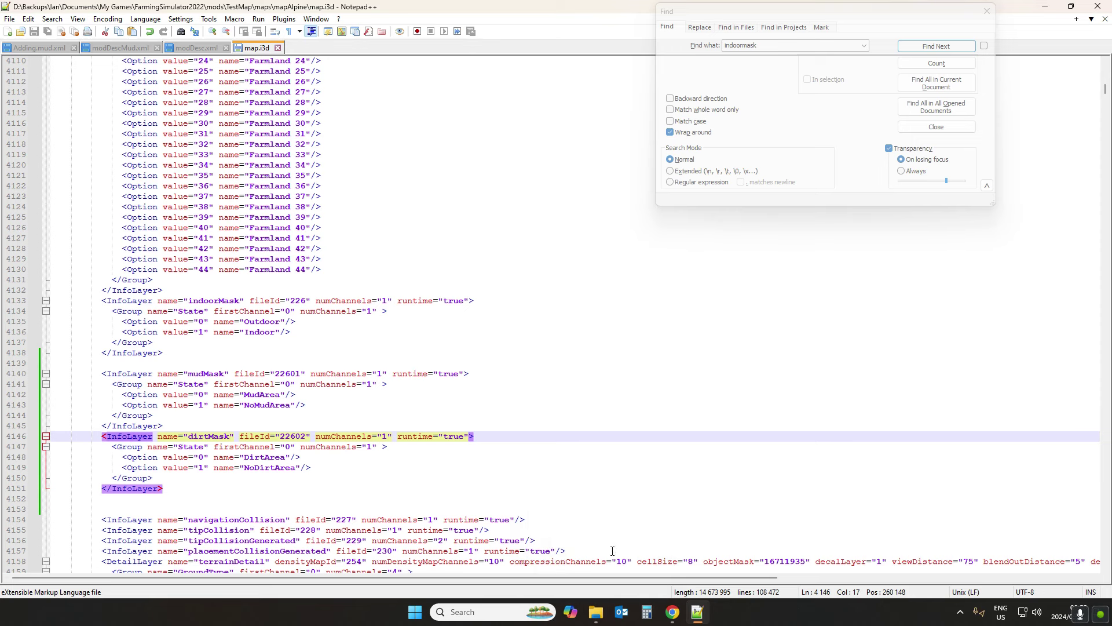
pyautogui.click(595, 611)
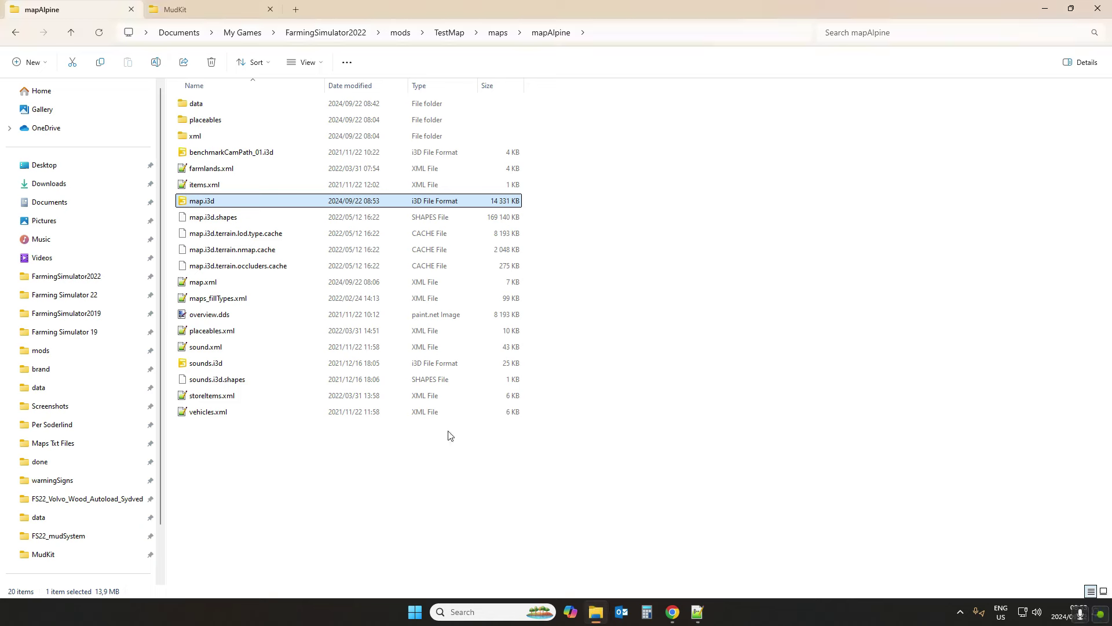
pyautogui.doubleClick(204, 203)
pyautogui.click(557, 382)
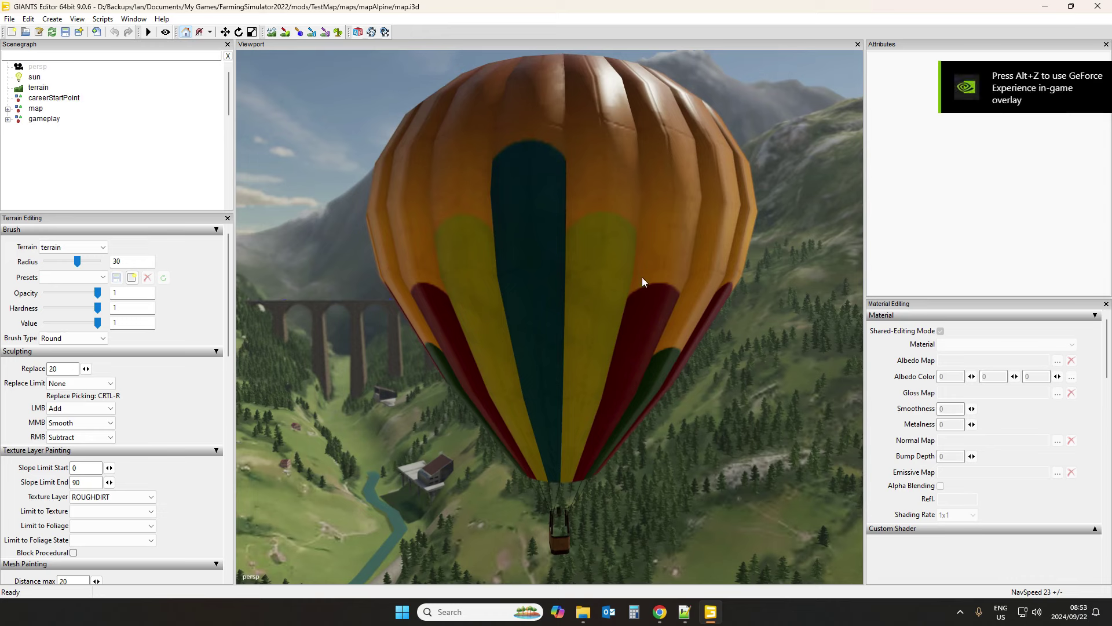
# Step: Show the Console, enlarge it and check the map's loading log for errors
pyautogui.click(133, 19)
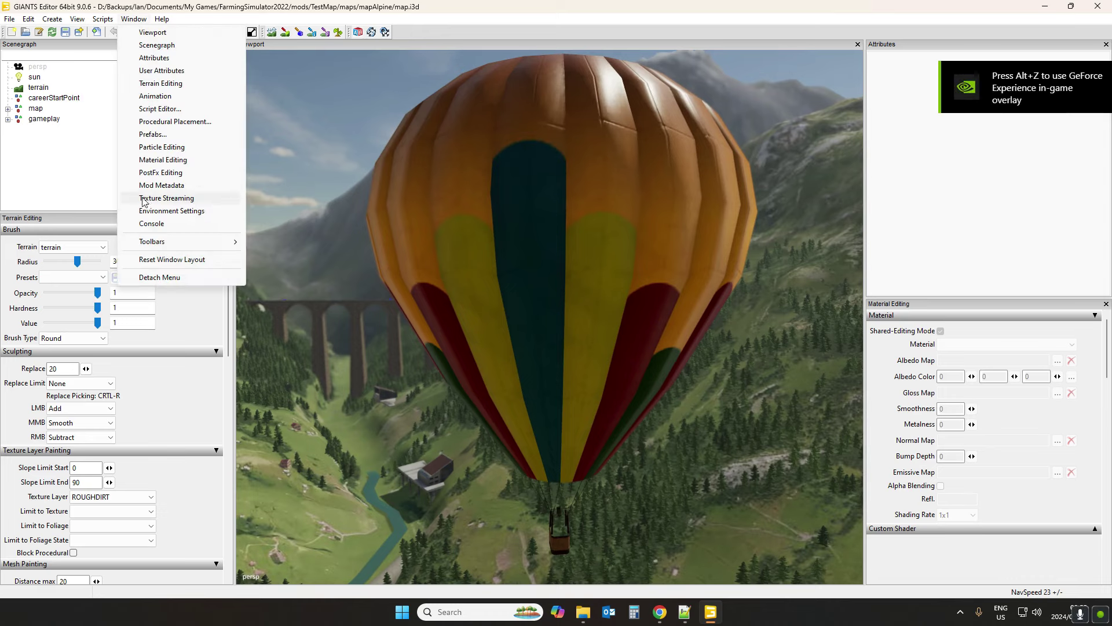
pyautogui.click(147, 225)
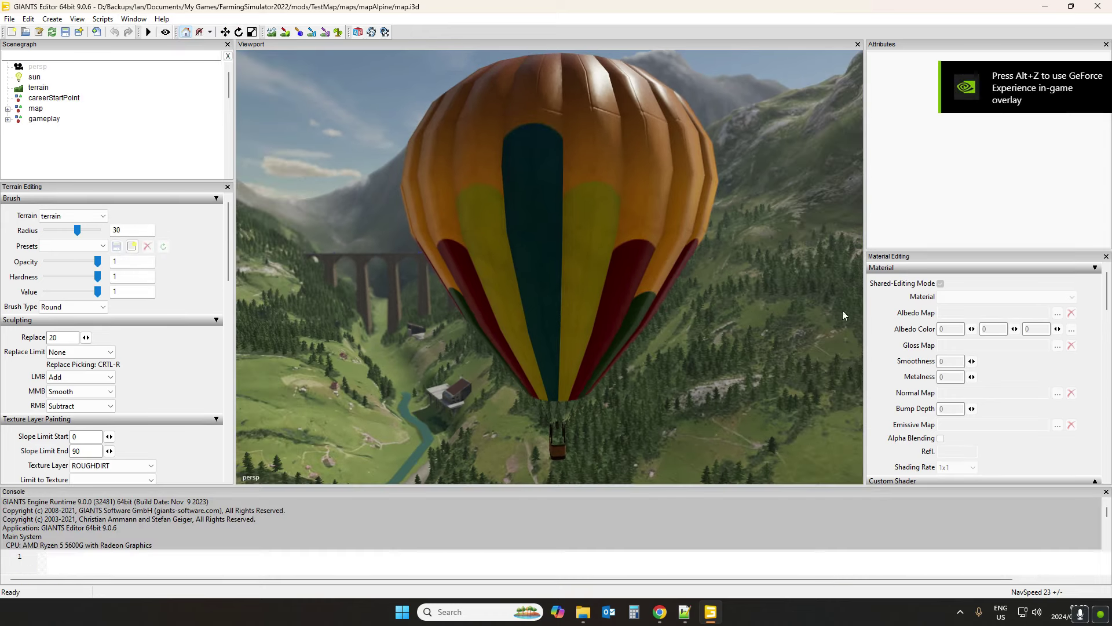
pyautogui.moveTo(798, 483); pyautogui.dragTo(293, 452)
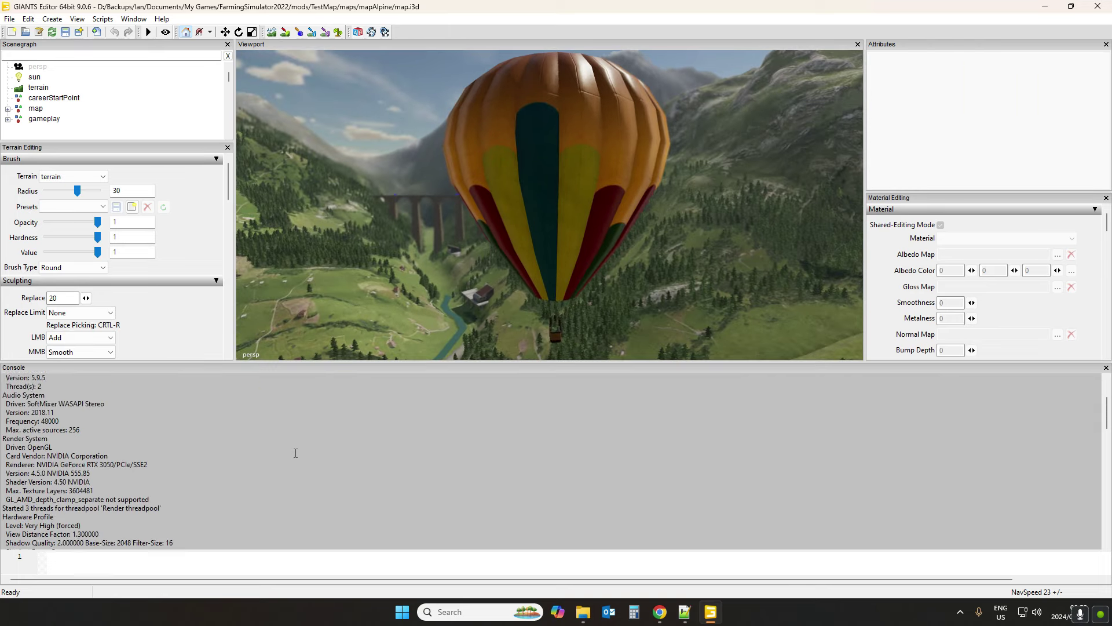
pyautogui.scroll(-5, 171, 436)
pyautogui.scroll(-12, 171, 437)
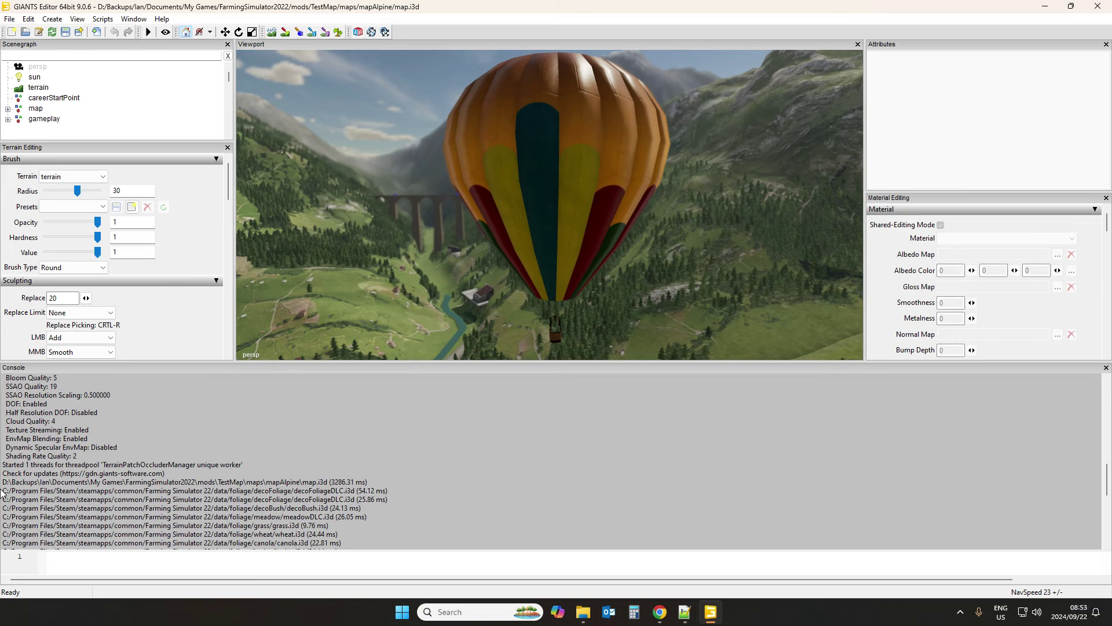
pyautogui.scroll(-10, 16, 482)
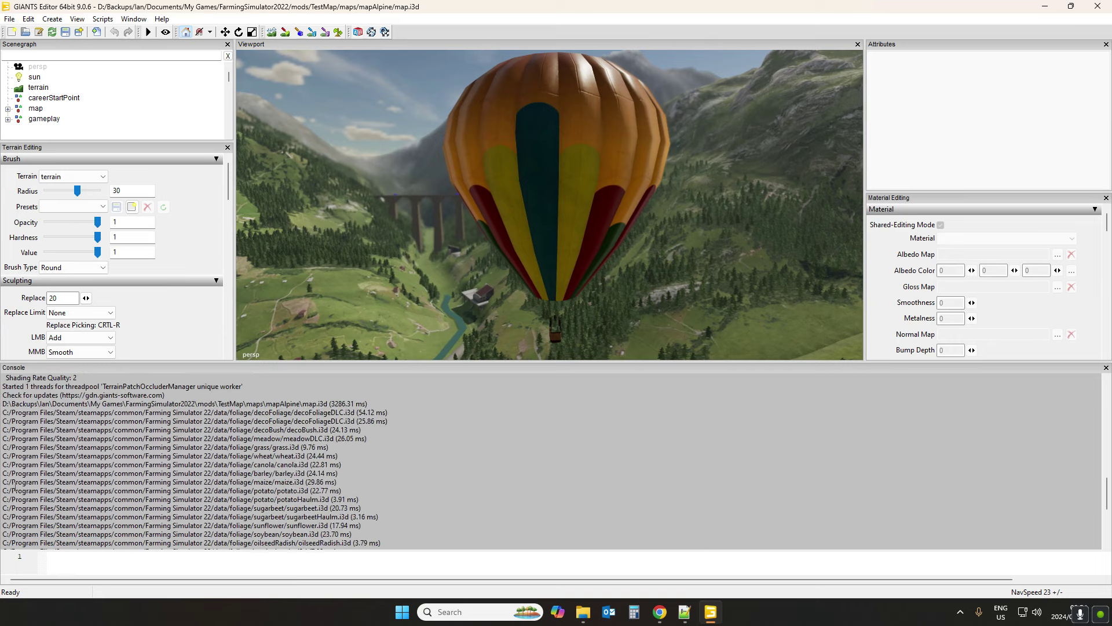
pyautogui.scroll(-3, 52, 490)
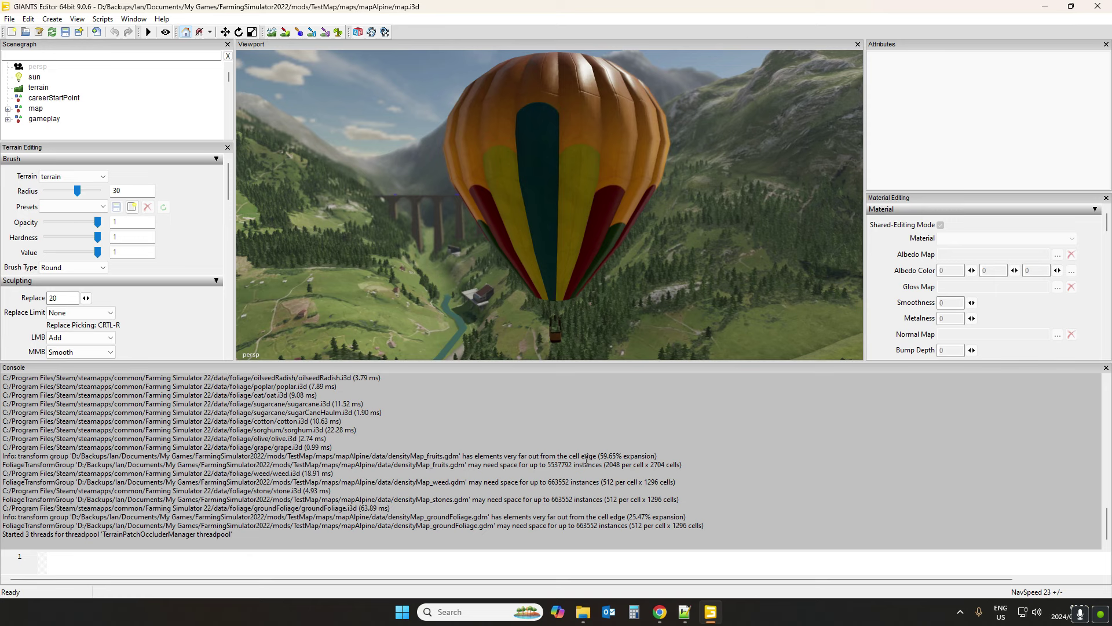
pyautogui.scroll(10, 586, 459)
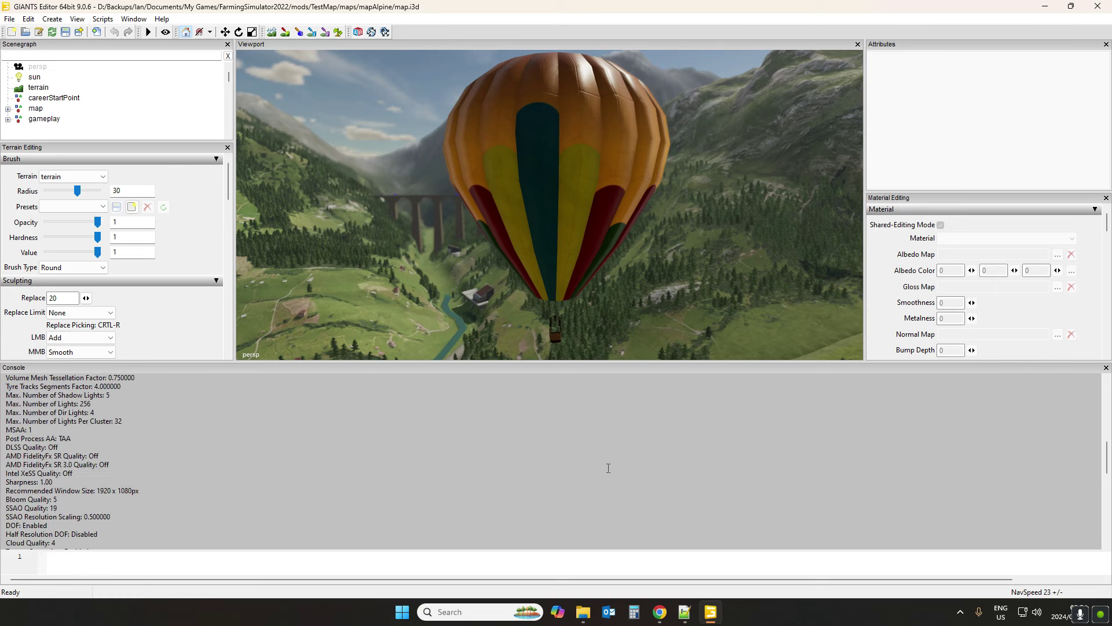
pyautogui.scroll(15, 608, 468)
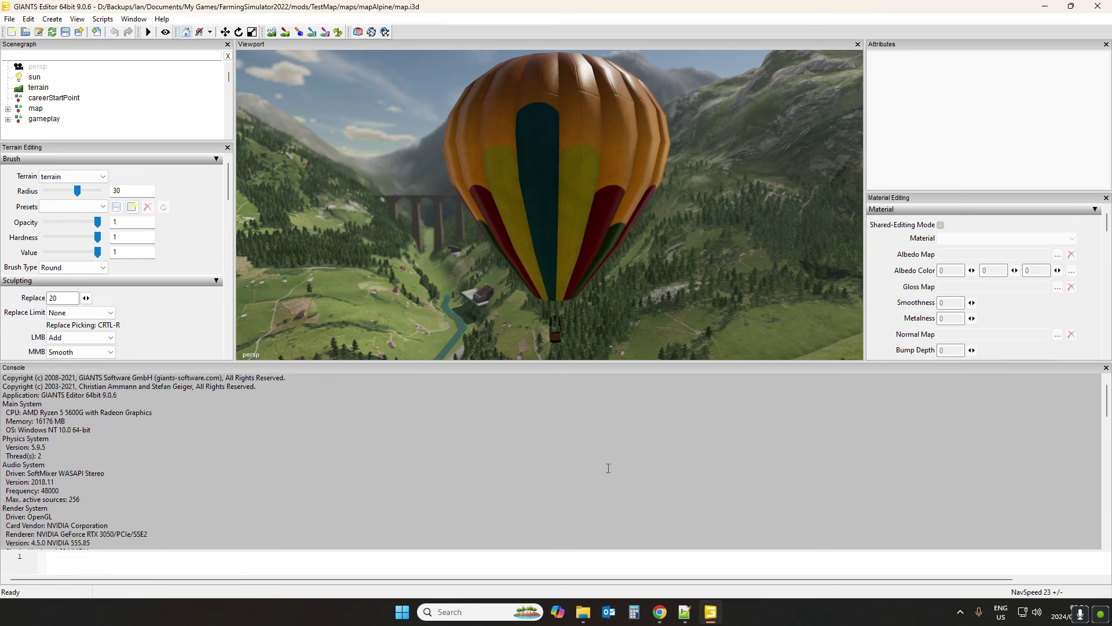
# Step: Read through the rest of the map's loading log in the Console and close the Console
pyautogui.scroll(-6, 608, 468)
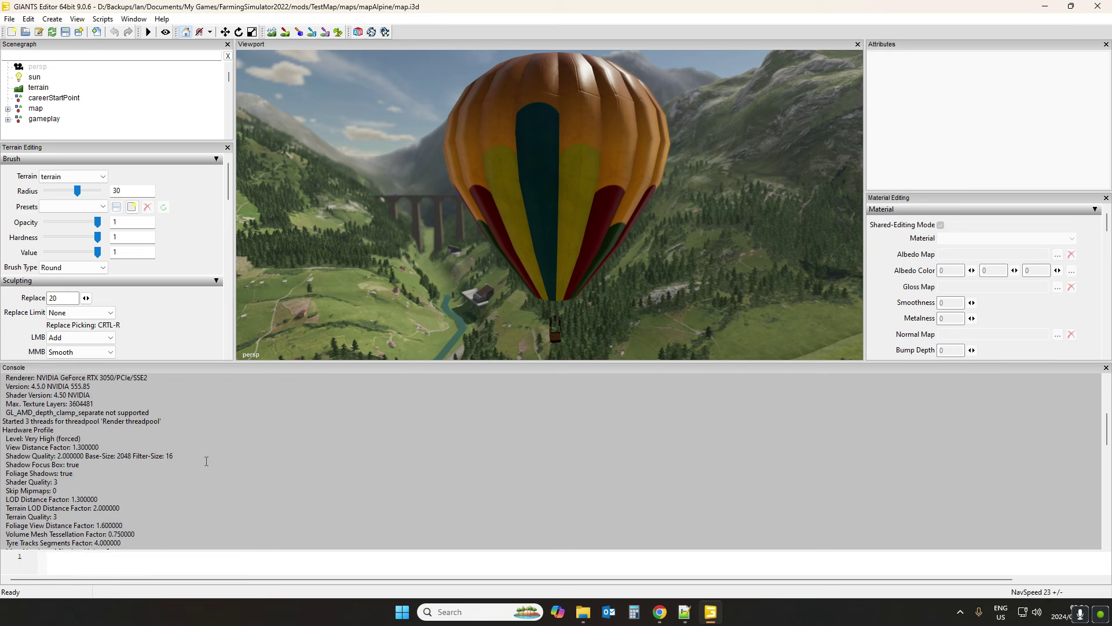
pyautogui.scroll(-5, 158, 470)
pyautogui.scroll(-10, 160, 468)
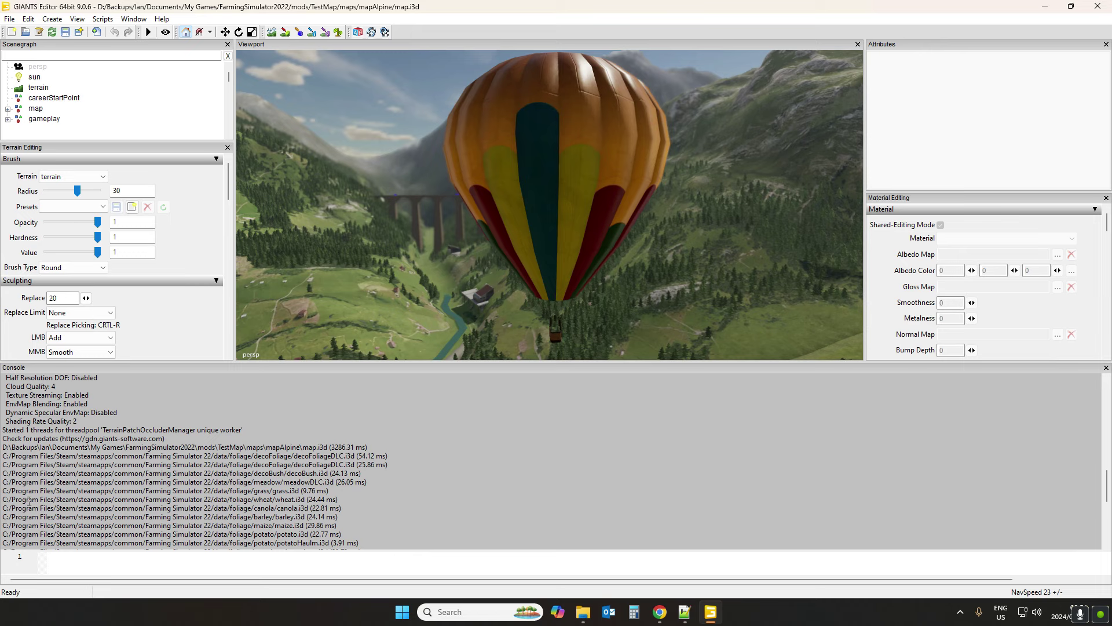
pyautogui.click(1106, 368)
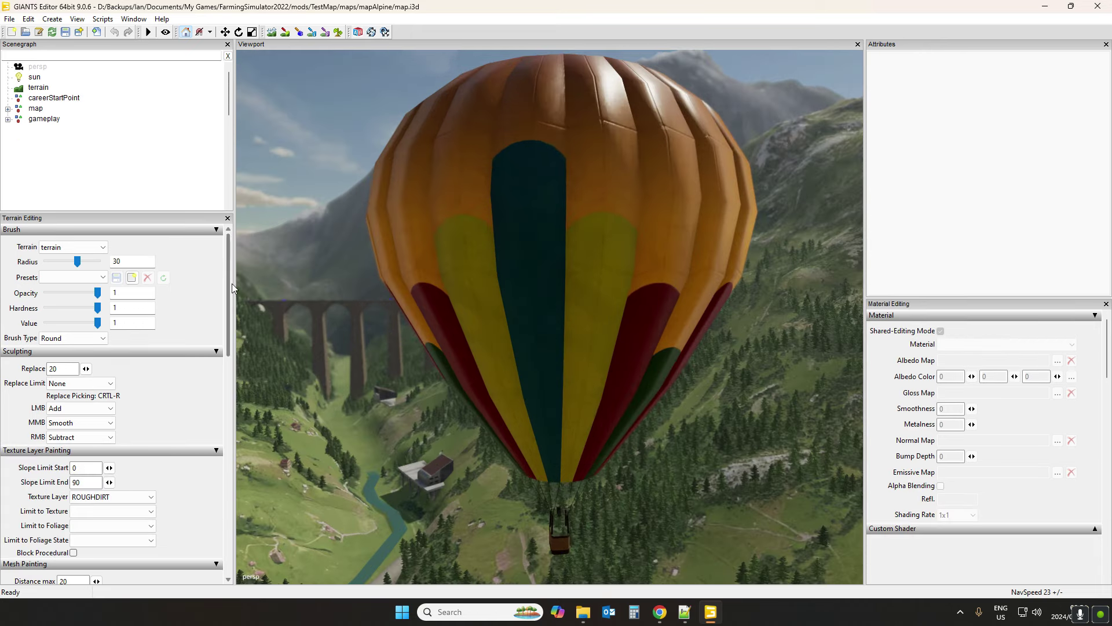
# Step: Enlarge Terrain Editing, collapse its sections from Sculpting through Foliage Layer Painting, and check the info layer list for mudMask and dirtMask
pyautogui.moveTo(163, 212); pyautogui.dragTo(164, 148)
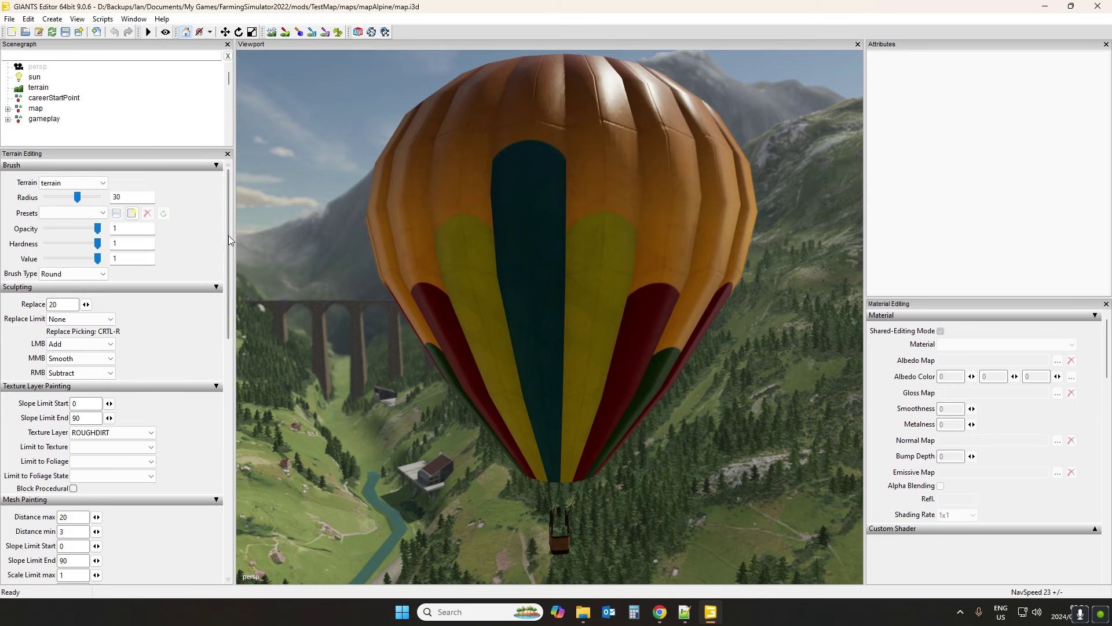
pyautogui.moveTo(228, 235)
pyautogui.mouseDown()
pyautogui.moveTo(226, 375)
pyautogui.moveTo(245, 231)
pyautogui.mouseUp()
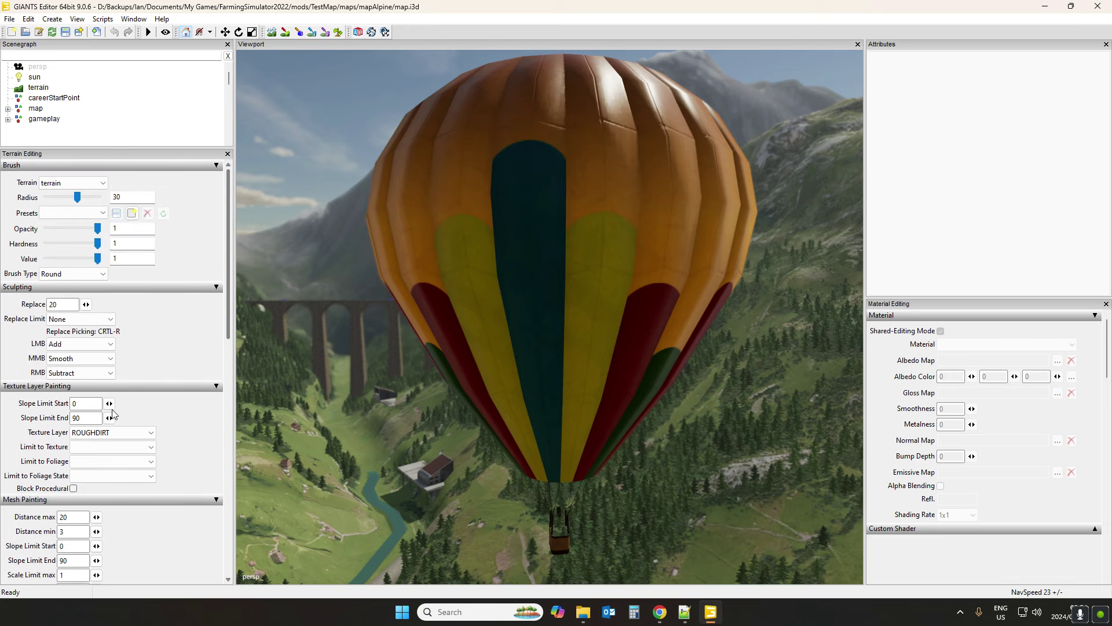
pyautogui.click(217, 288)
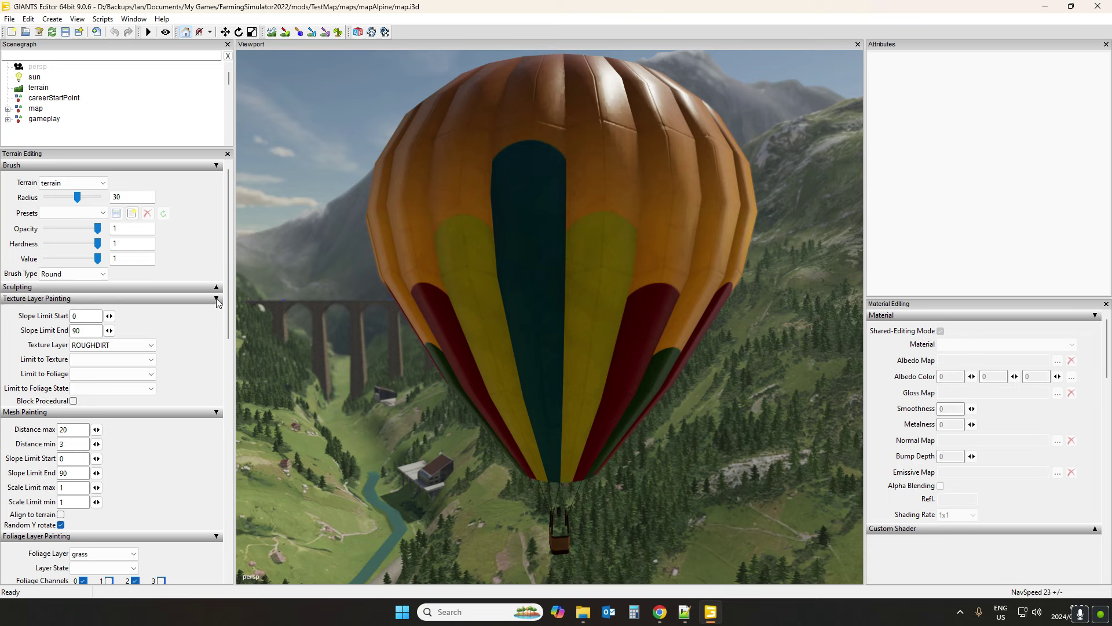
pyautogui.click(217, 299)
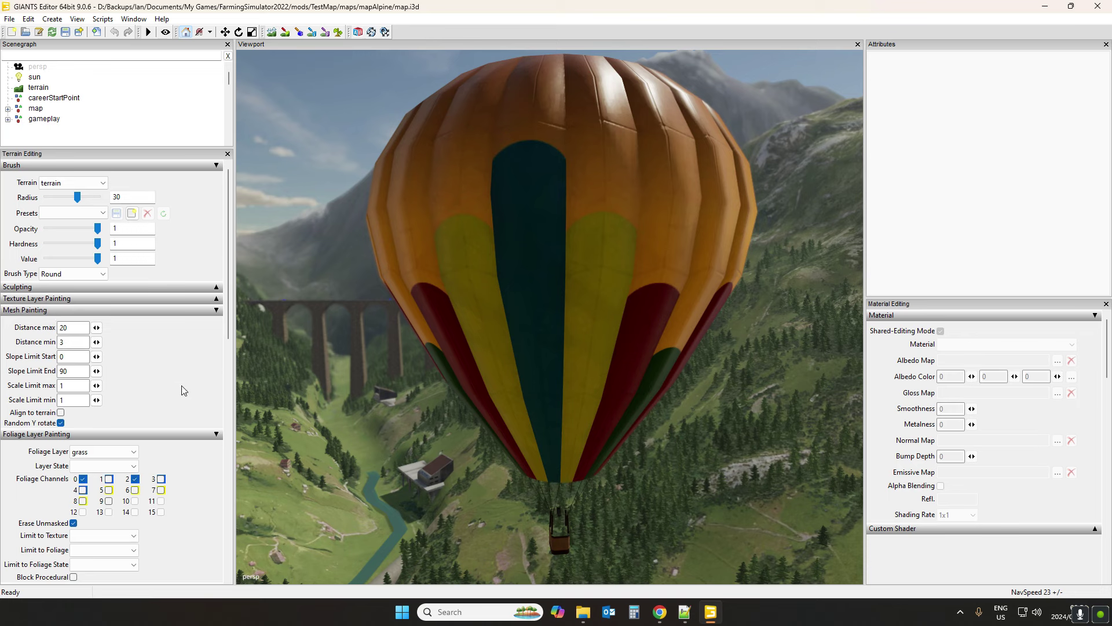
pyautogui.click(217, 311)
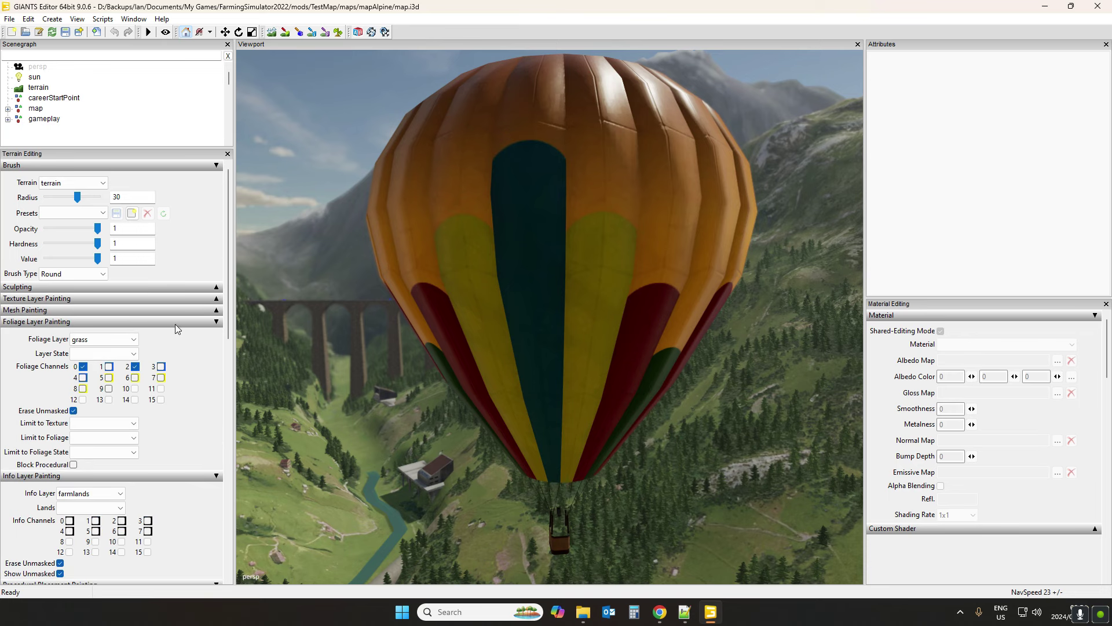
pyautogui.click(217, 322)
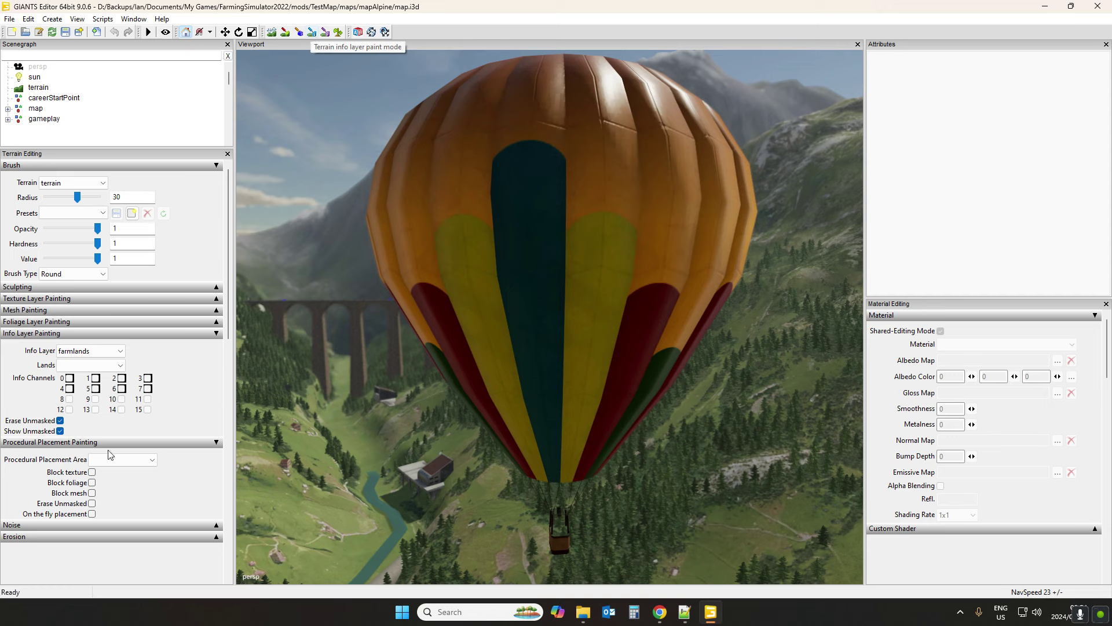
pyautogui.click(92, 351)
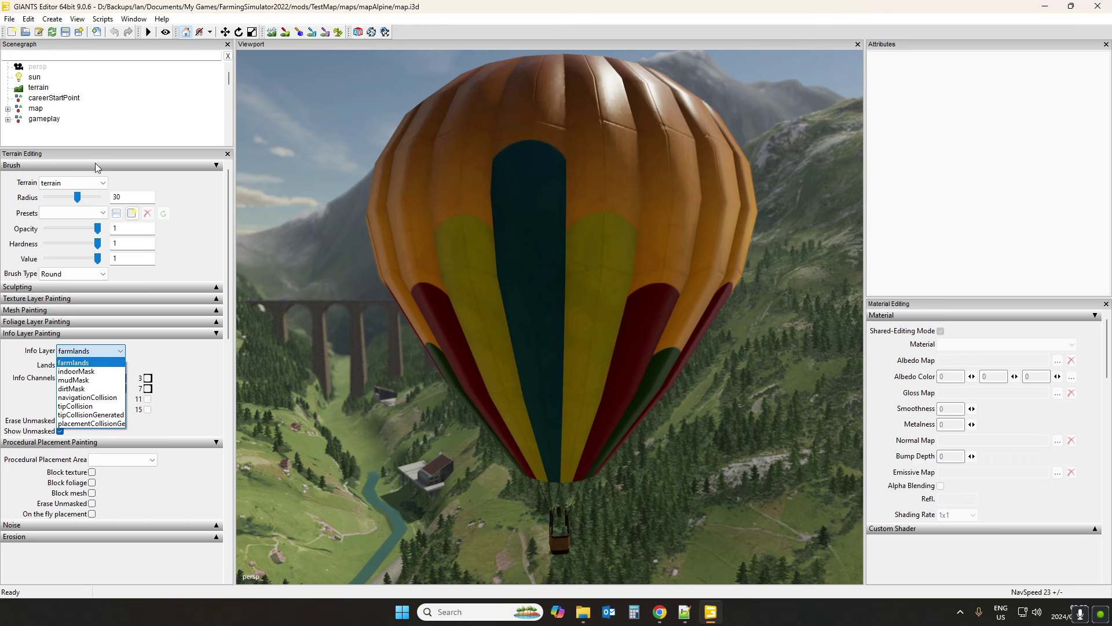
# Step: Save the map's i3d file and close GIANTS Editor
pyautogui.click(69, 34)
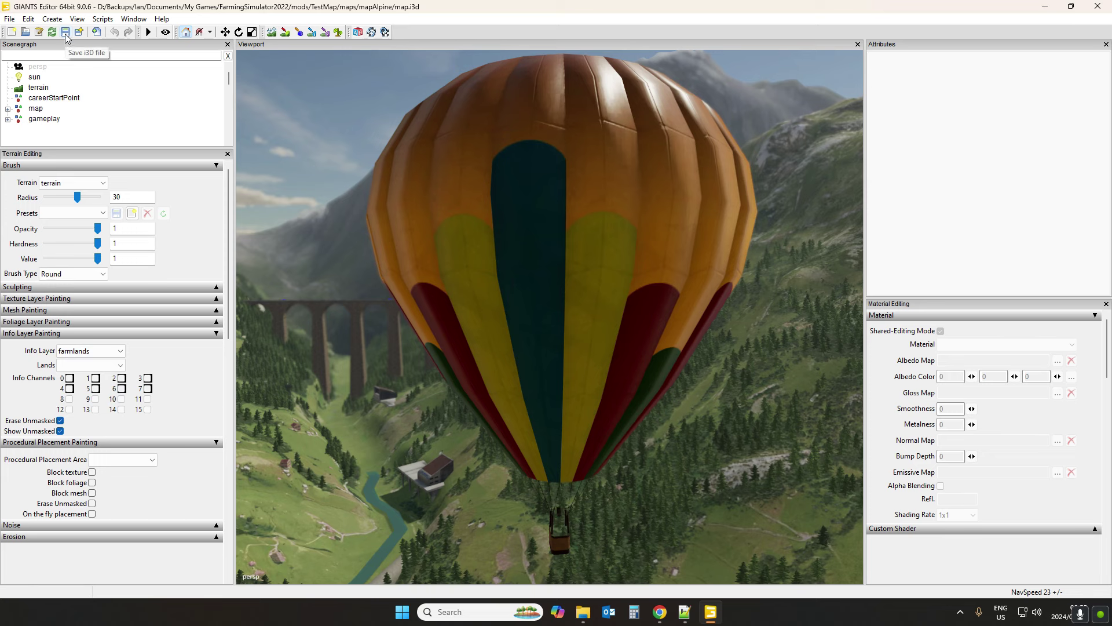
pyautogui.click(67, 33)
pyautogui.click(1099, 6)
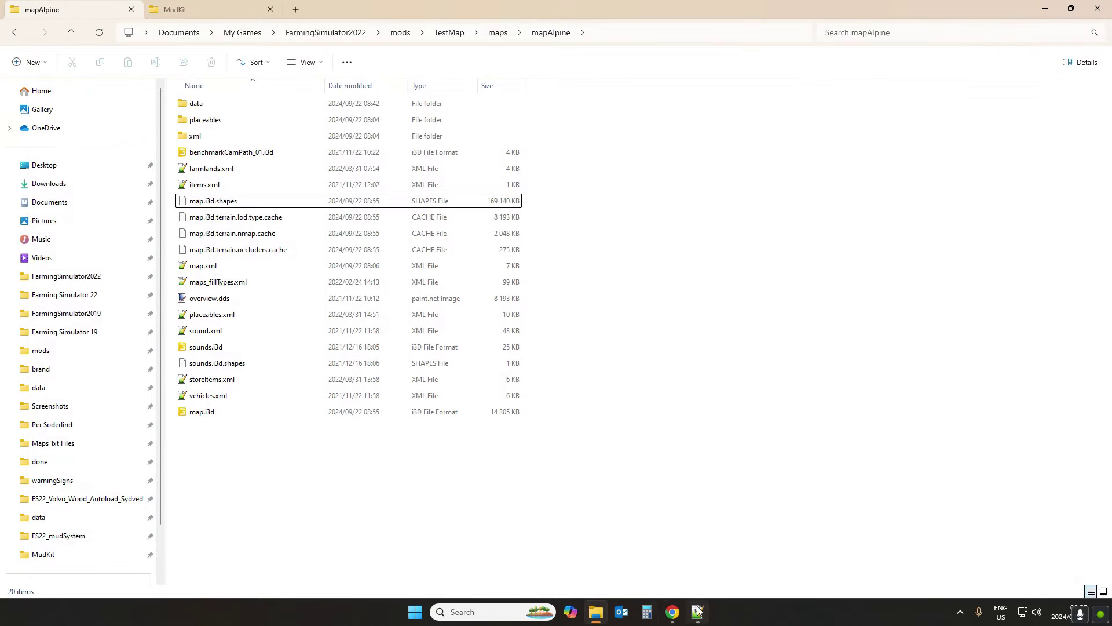
# Step: Switch to Notepad++, reload the modified map.i3d and find the indoorMask InfoLayer definition
pyautogui.click(692, 613)
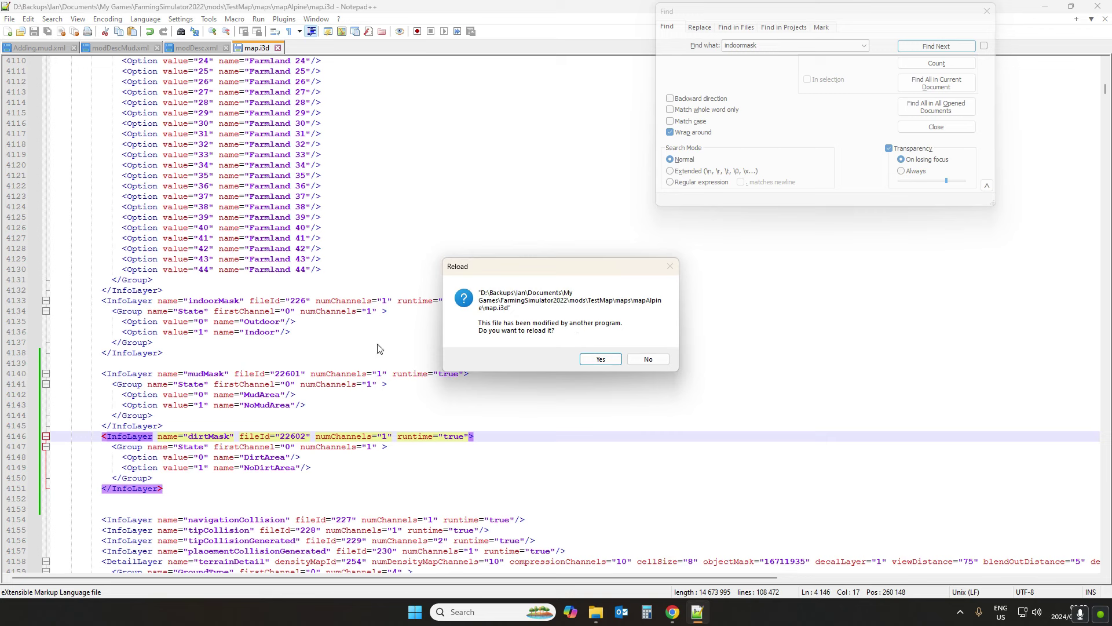
pyautogui.click(597, 362)
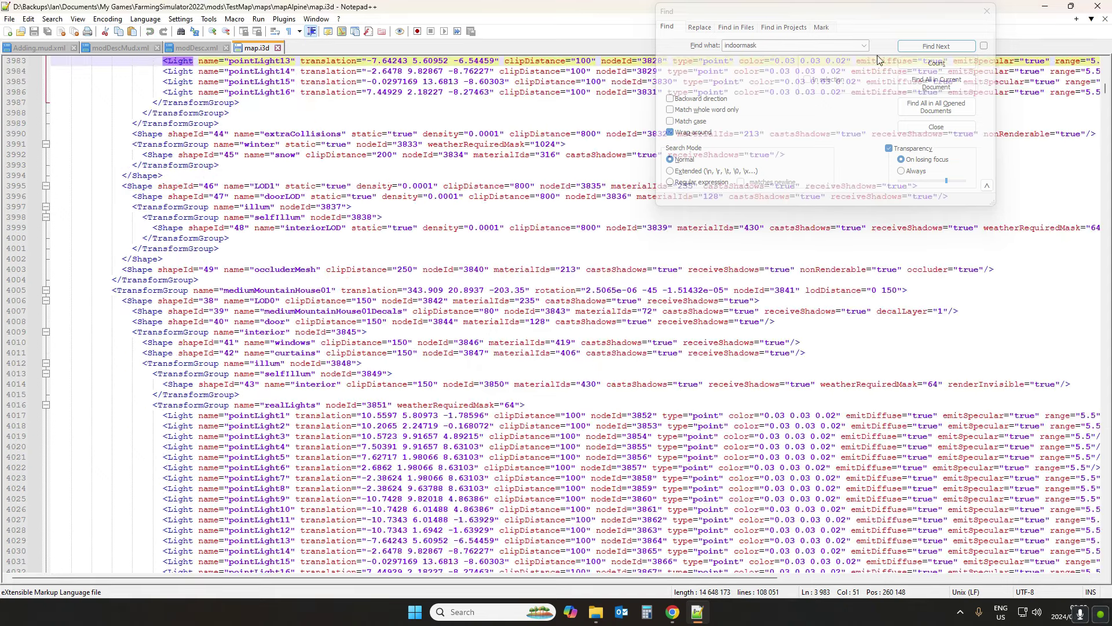
pyautogui.click(936, 46)
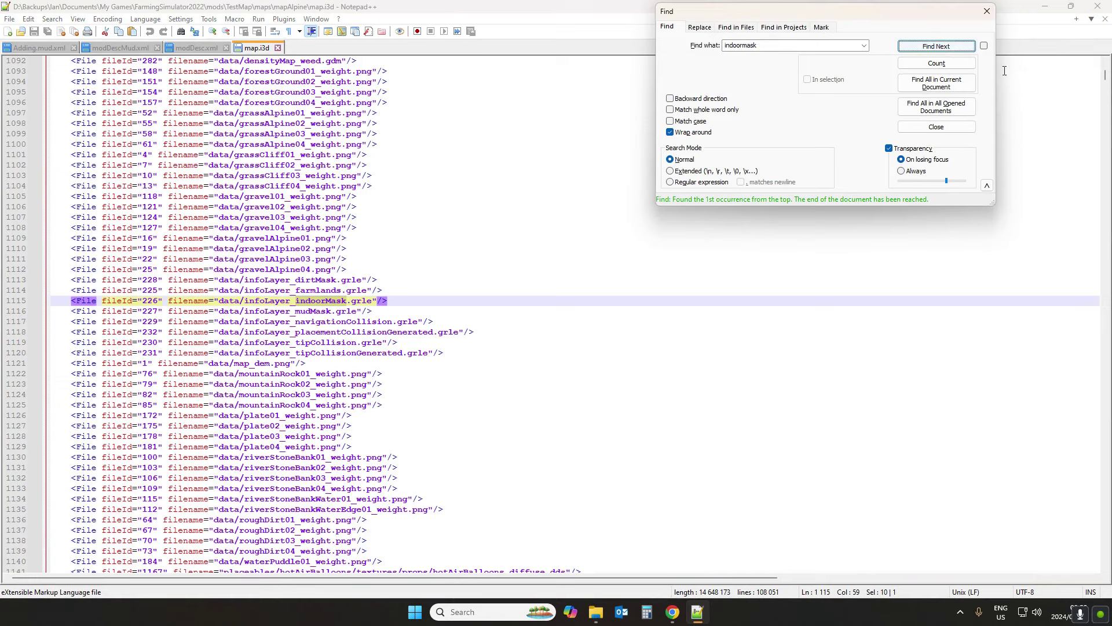
pyautogui.click(943, 47)
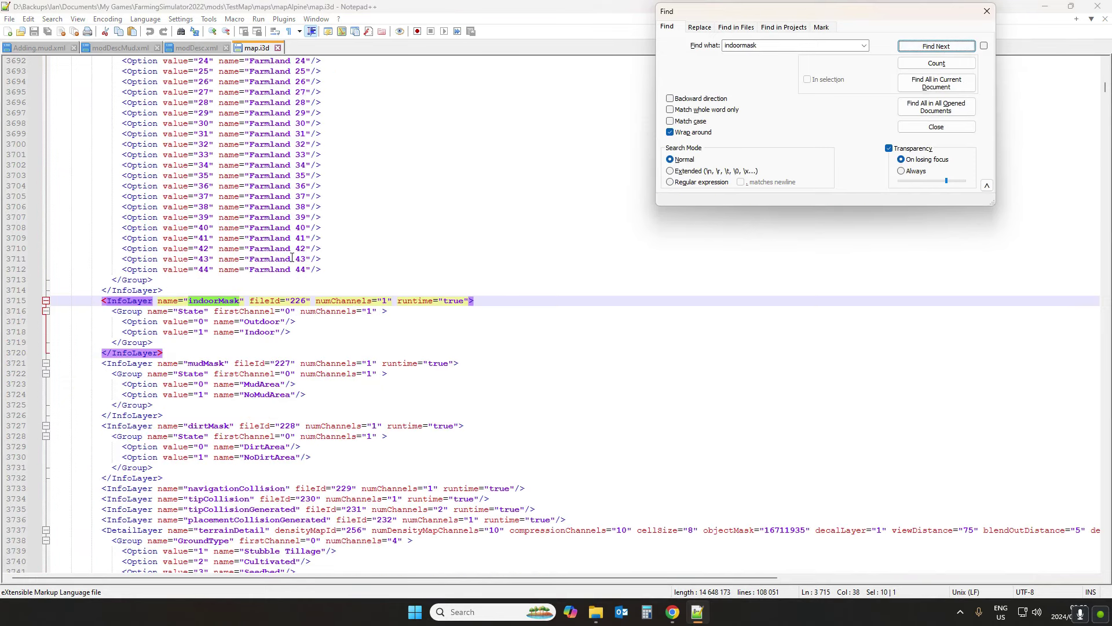
# Step: Check the fileId values of the indoorMask, mudMask and dirtMask InfoLayers
pyautogui.scroll(-2, 277, 351)
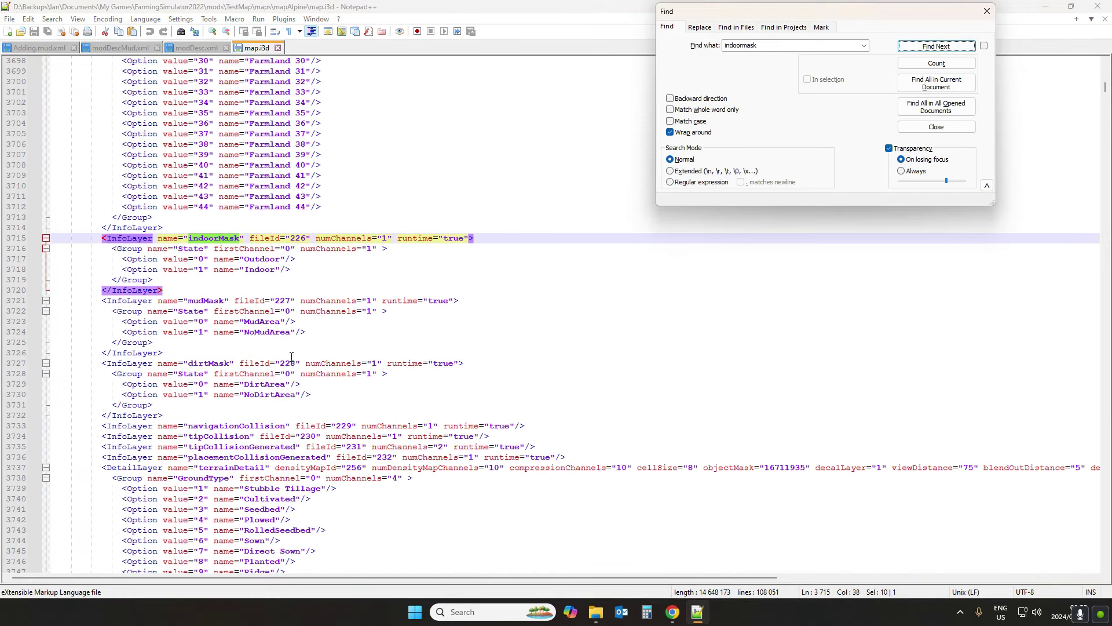
pyautogui.click(295, 238)
pyautogui.click(288, 301)
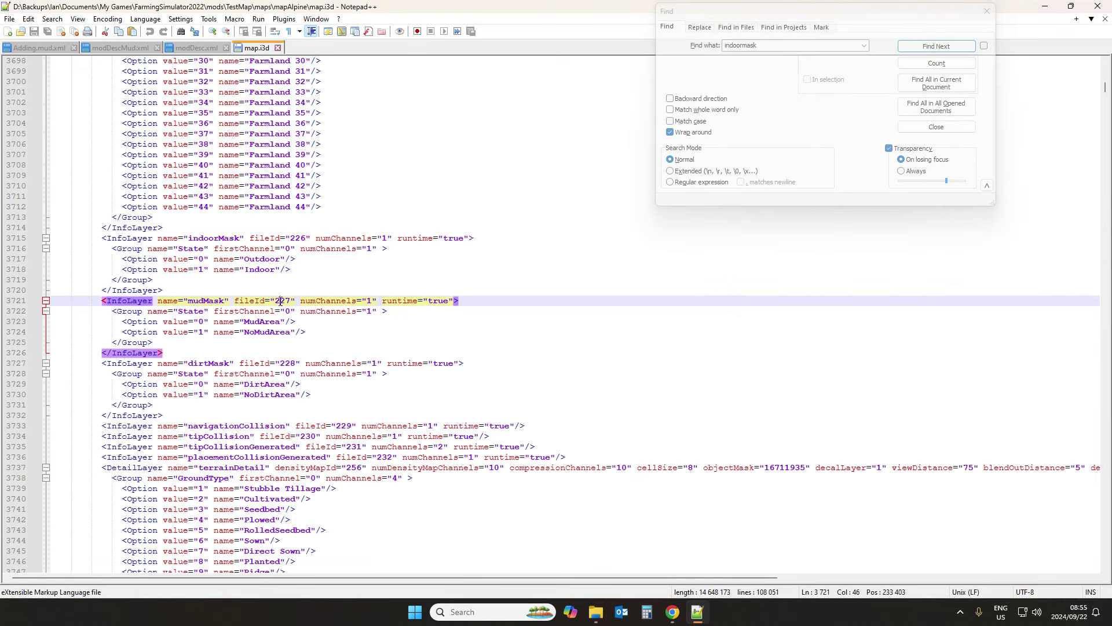
pyautogui.click(285, 364)
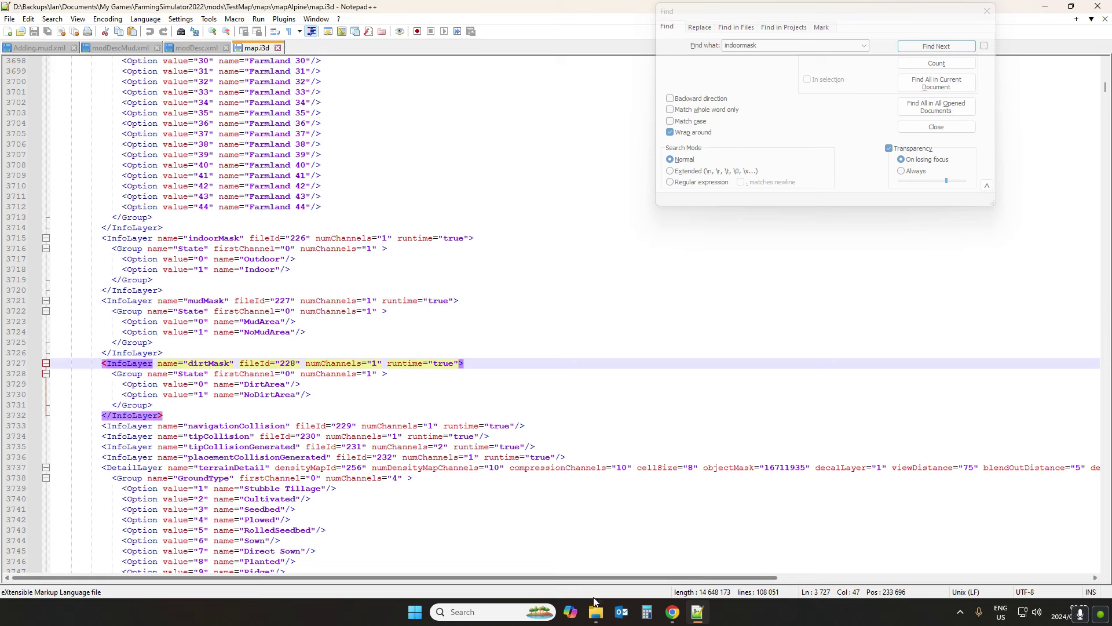
# Step: Switch to the mapAlpine folder and reopen map.i3d in GIANTS Editor
pyautogui.moveTo(596, 612)
pyautogui.click(597, 547)
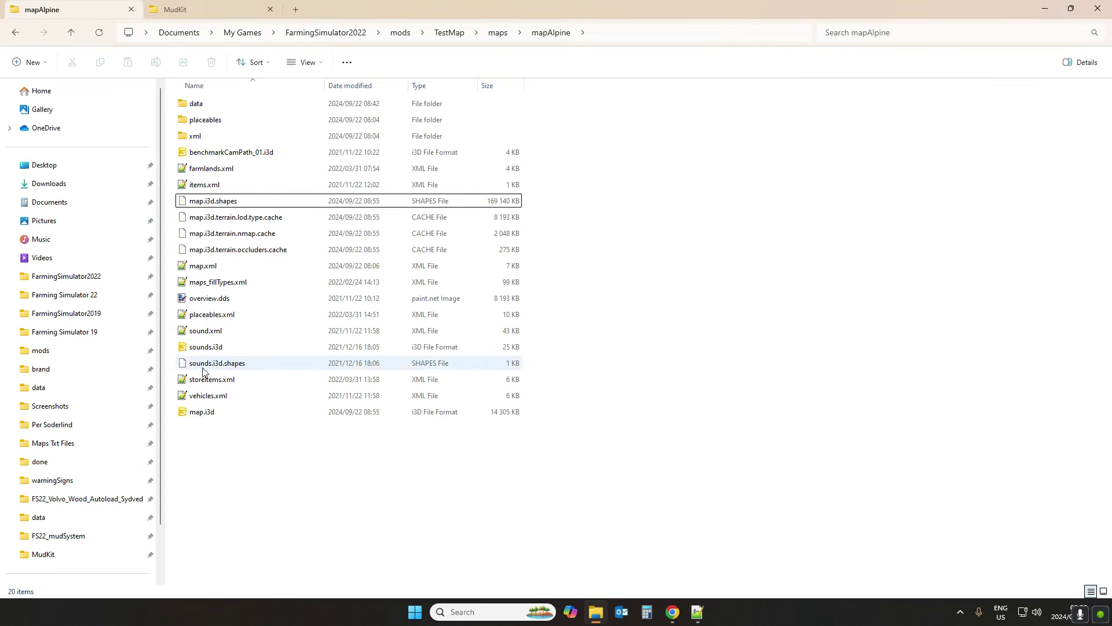
pyautogui.doubleClick(210, 413)
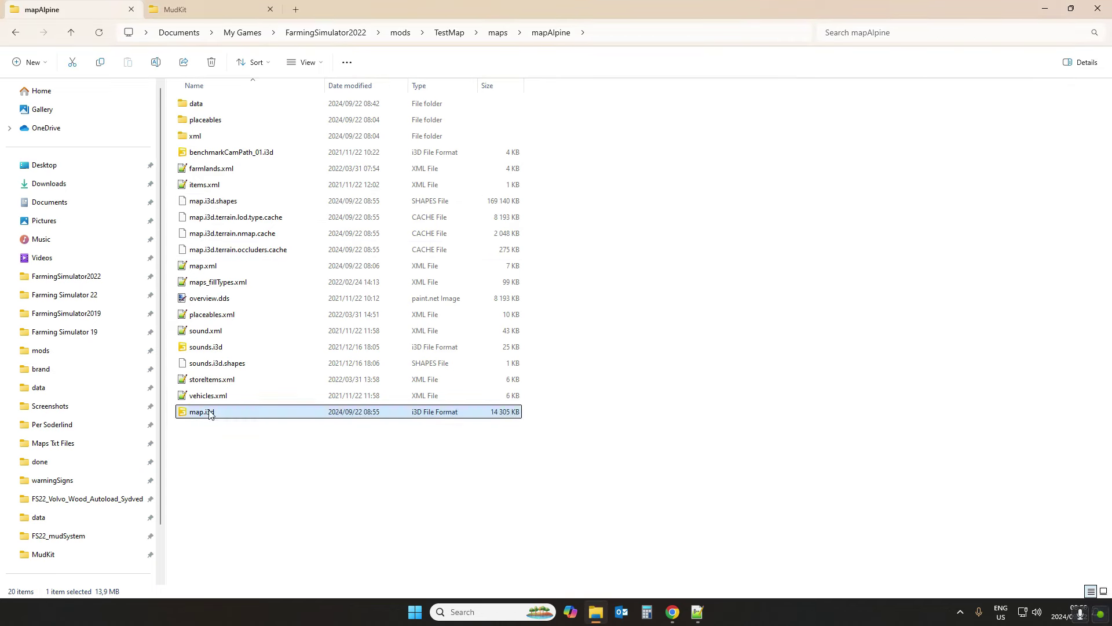
pyautogui.click(556, 377)
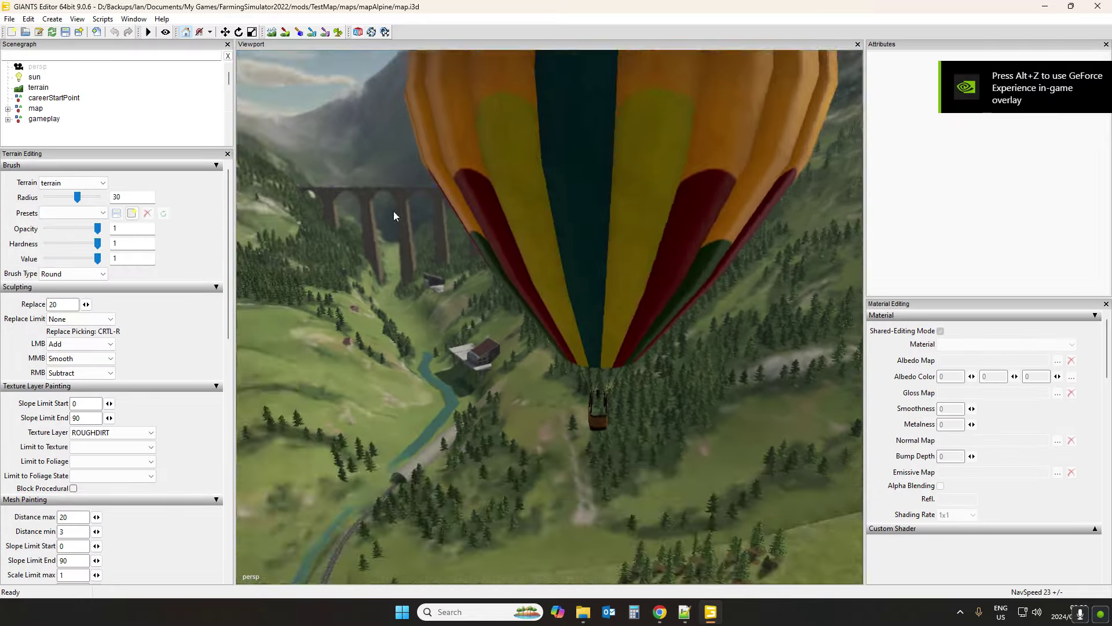
# Step: Frame the whole map from above and set the navigation speed to 44
pyautogui.press('w')
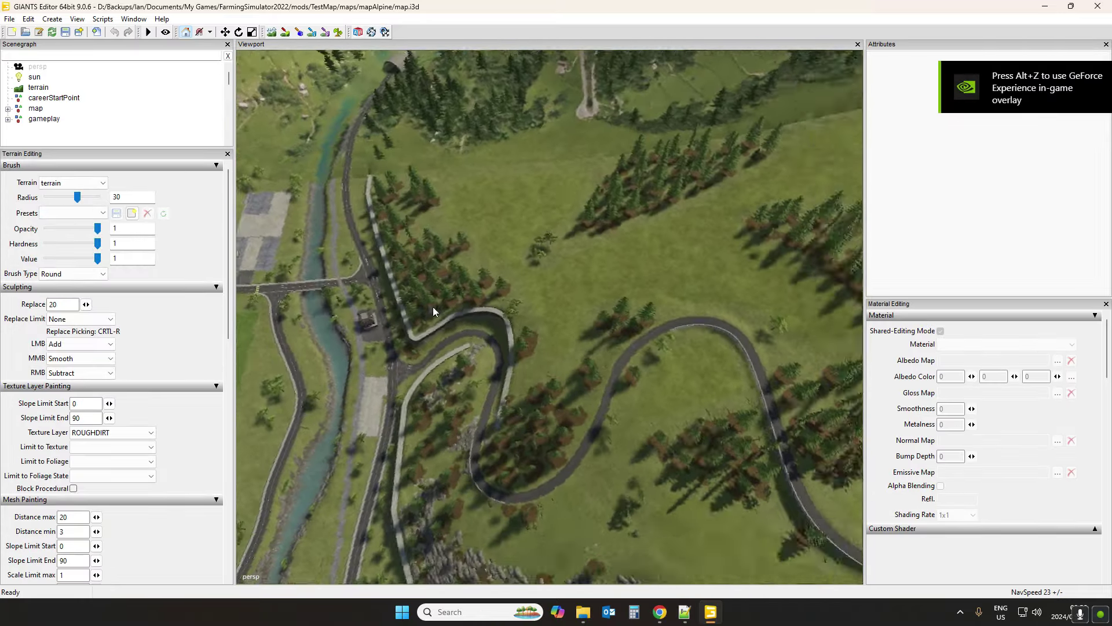
pyautogui.press('s')
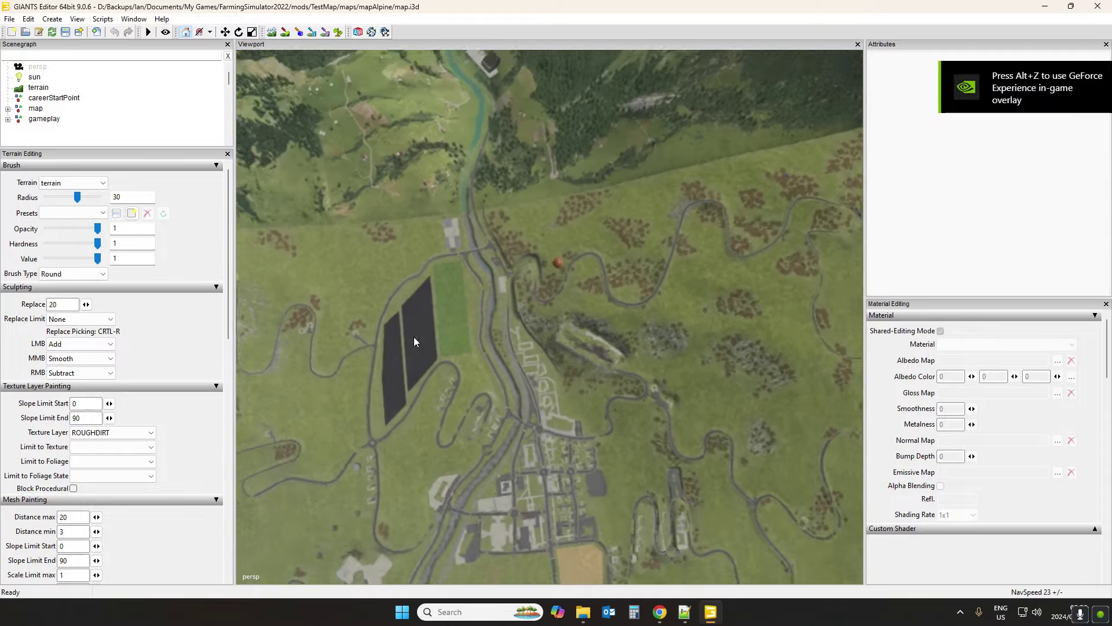
pyautogui.moveTo(401, 346); pyautogui.dragTo(172, 338)
pyautogui.press('s')
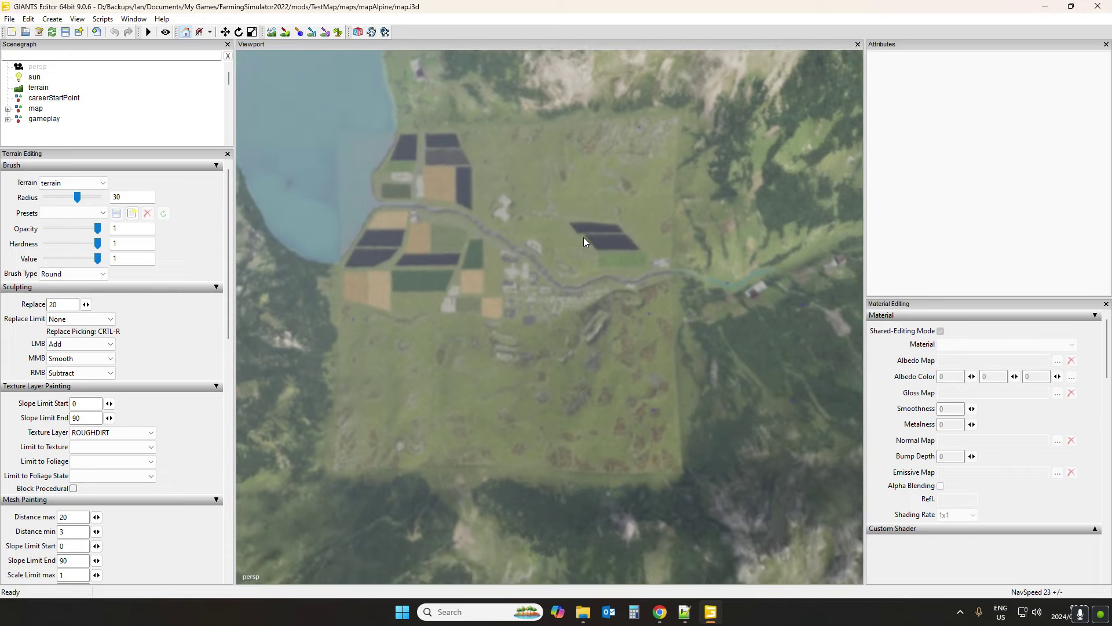
pyautogui.press('a')
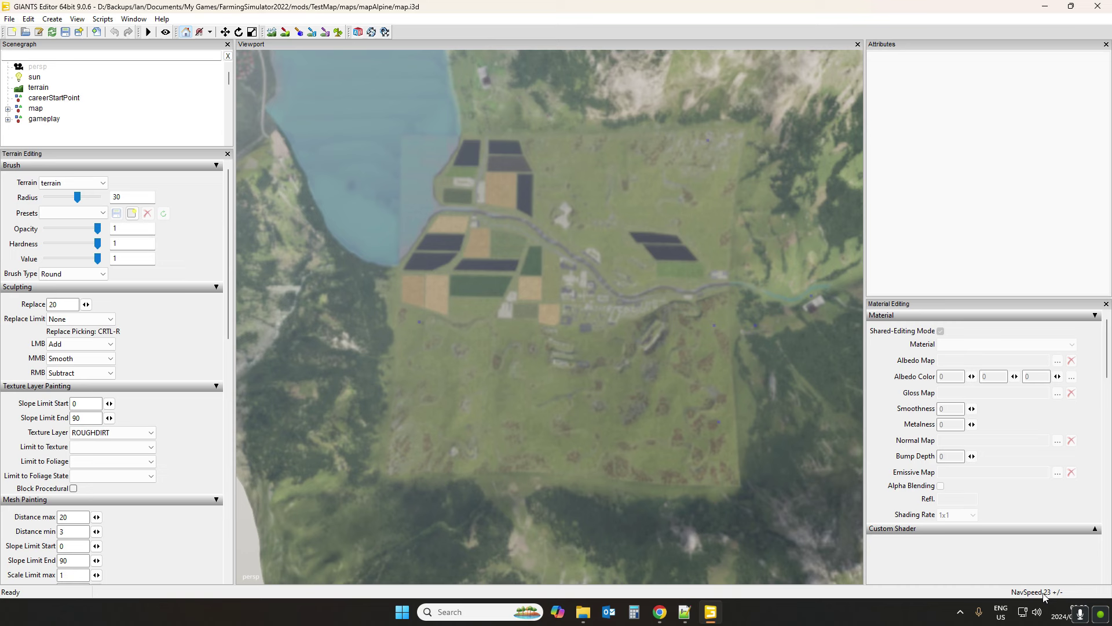
pyautogui.press('+')
pyautogui.press('+')
pyautogui.press('+')
pyautogui.press('+')
pyautogui.press('+')
pyautogui.press('-')
pyautogui.press('-')
pyautogui.press('-')
pyautogui.press('-')
pyautogui.press('-')
pyautogui.press('-')
pyautogui.press('-')
pyautogui.press('-')
pyautogui.press('-')
pyautogui.press('-')
pyautogui.press('-')
pyautogui.press('-')
pyautogui.press('-')
pyautogui.press('-')
pyautogui.press('-')
pyautogui.press('-')
pyautogui.press('-')
pyautogui.press('+')
pyautogui.press('+')
pyautogui.press('+')
pyautogui.press('+')
pyautogui.press('+')
pyautogui.press('+')
pyautogui.press('+')
pyautogui.press('+')
pyautogui.press('+')
pyautogui.press('+')
pyautogui.press('+')
pyautogui.press('+')
pyautogui.press('+')
pyautogui.press('+')
pyautogui.press('+')
pyautogui.press('+')
pyautogui.press('+')
pyautogui.press('+')
pyautogui.press('+')
# Step: Activate terrain info layer painting, select the mudMask info layer and enable info channel 0 for the NoMudArea state
pyautogui.moveTo(229, 235); pyautogui.dragTo(204, 399)
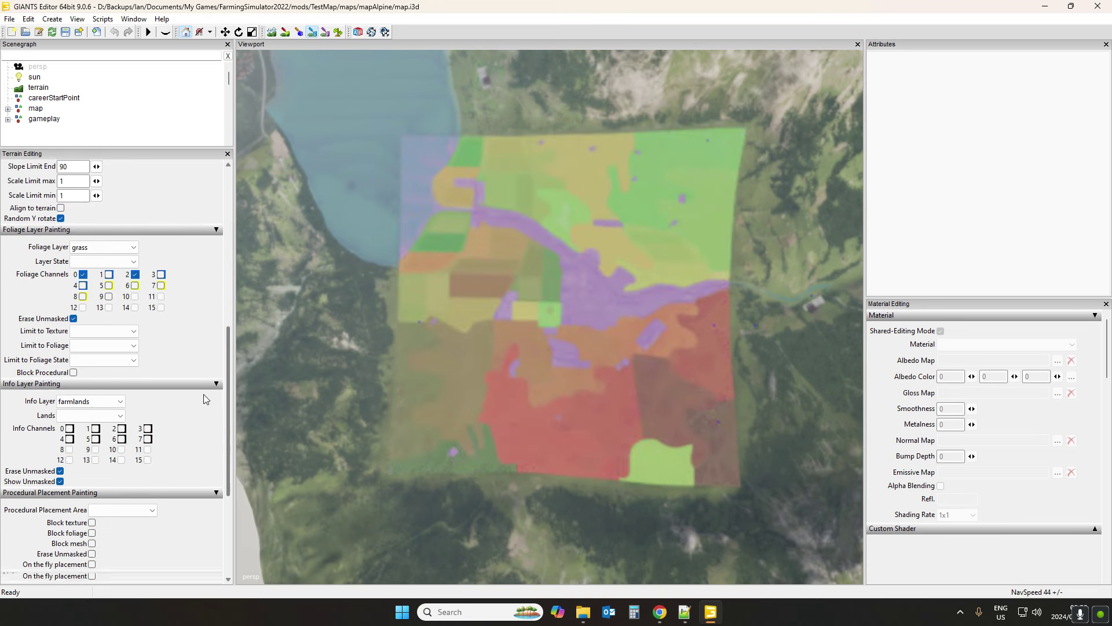
pyautogui.scroll(-2, 204, 399)
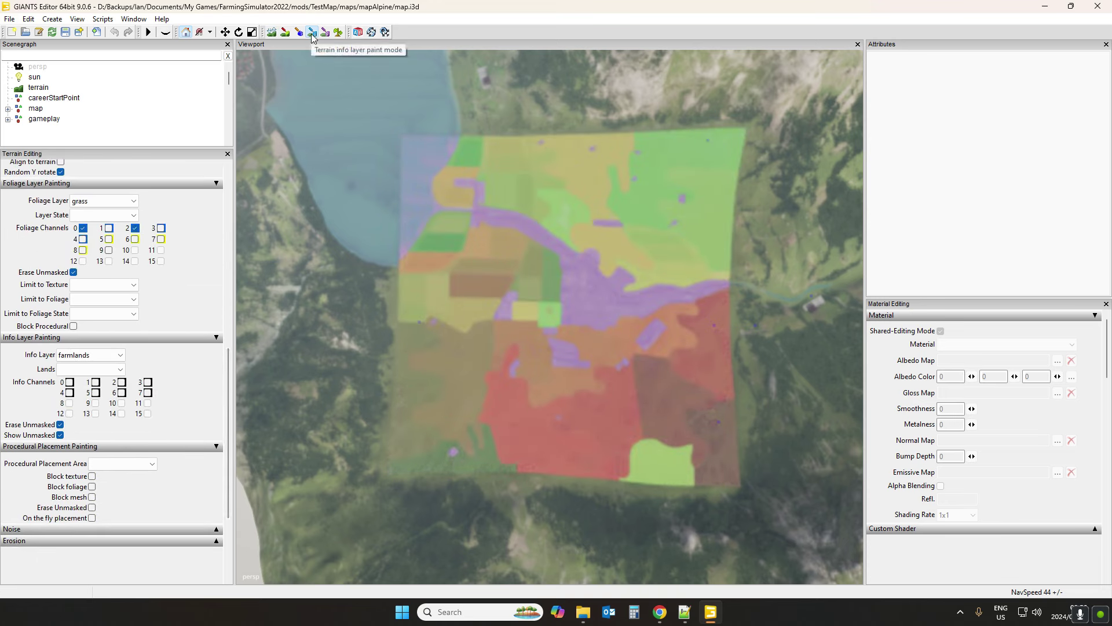
pyautogui.click(90, 355)
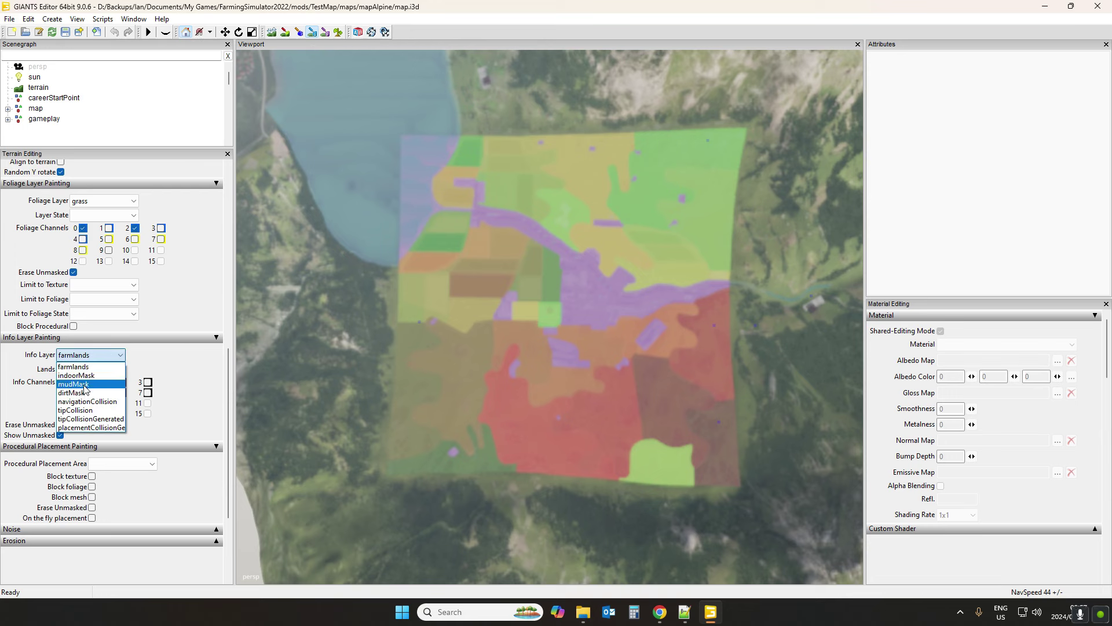
pyautogui.click(84, 385)
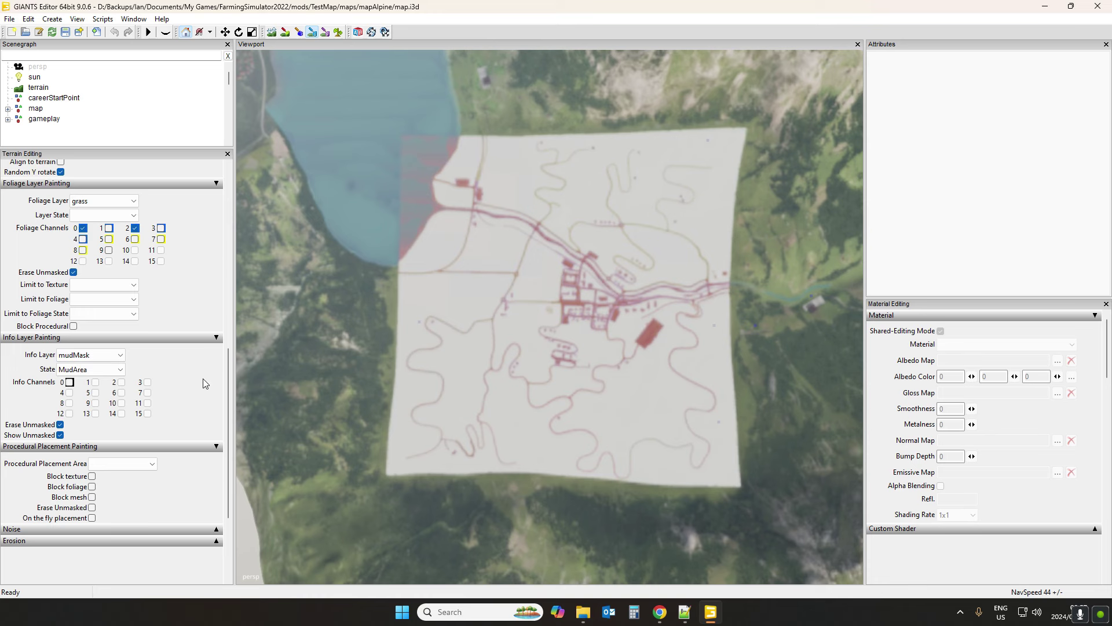
pyautogui.click(70, 383)
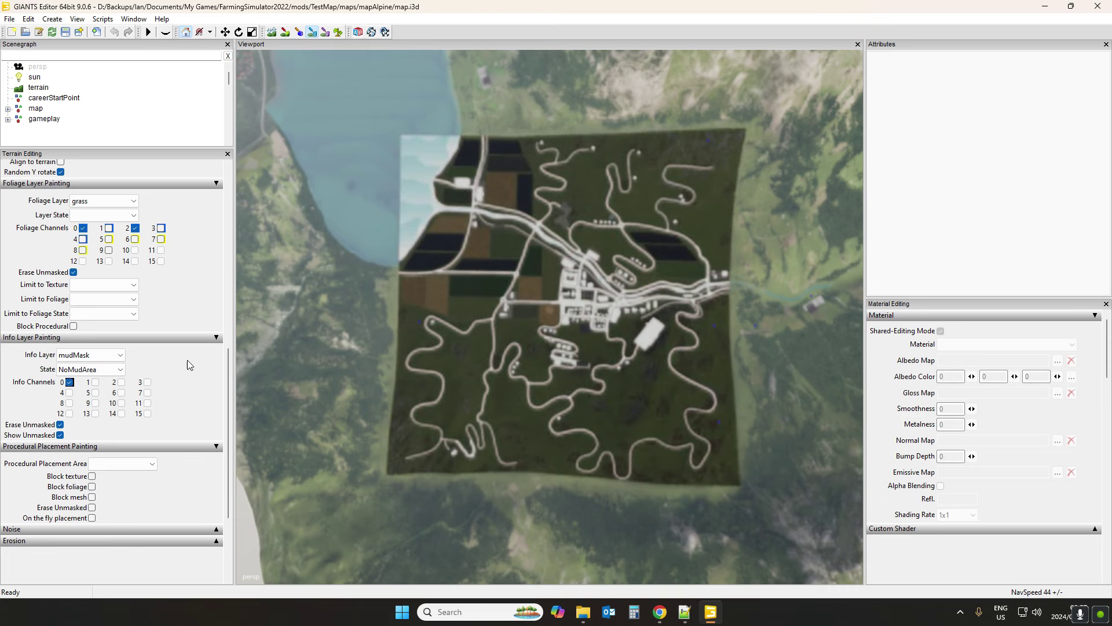
# Step: Collapse the Sculpting, Texture Layer Painting, Mesh Painting and Foliage Layer Painting sections to bring the brush and info layer settings together
pyautogui.moveTo(228, 402); pyautogui.dragTo(249, 189)
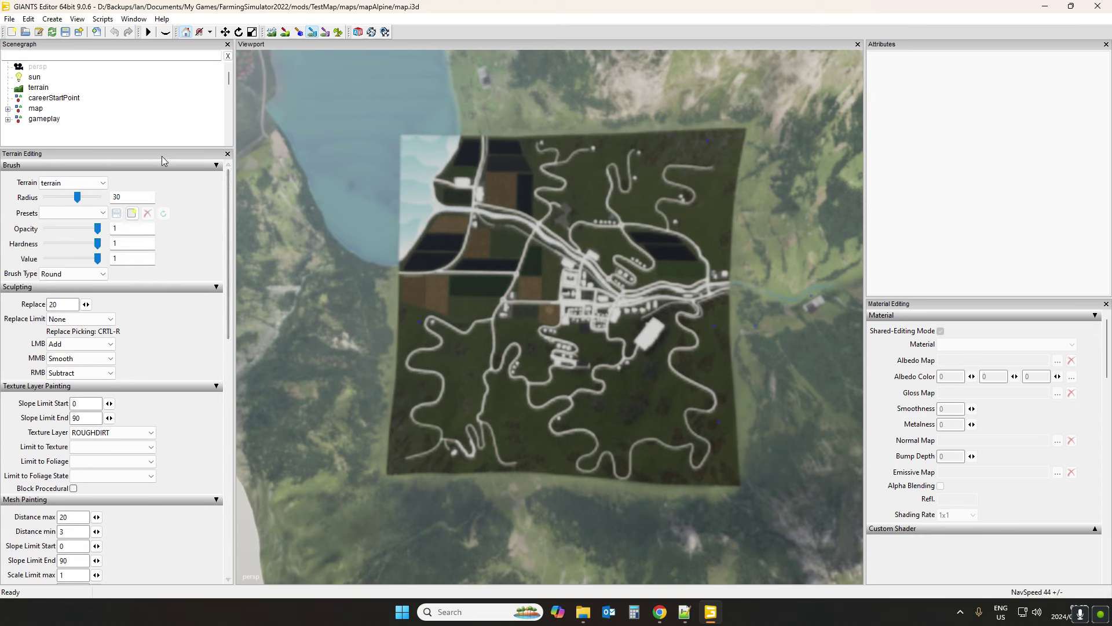
pyautogui.click(217, 288)
pyautogui.click(217, 299)
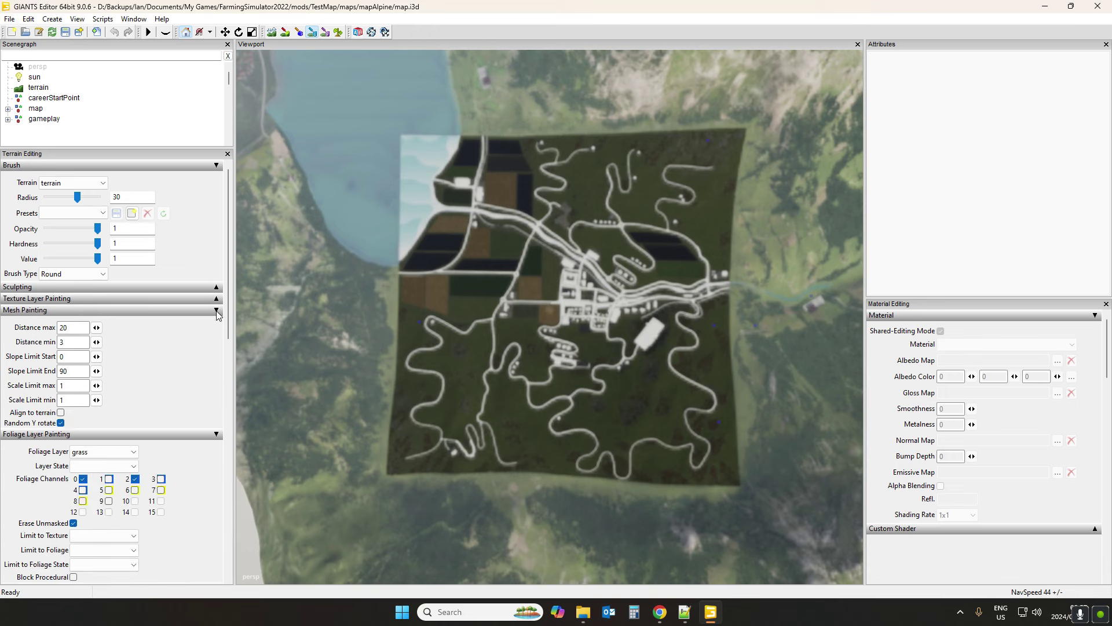
pyautogui.click(217, 310)
pyautogui.click(217, 322)
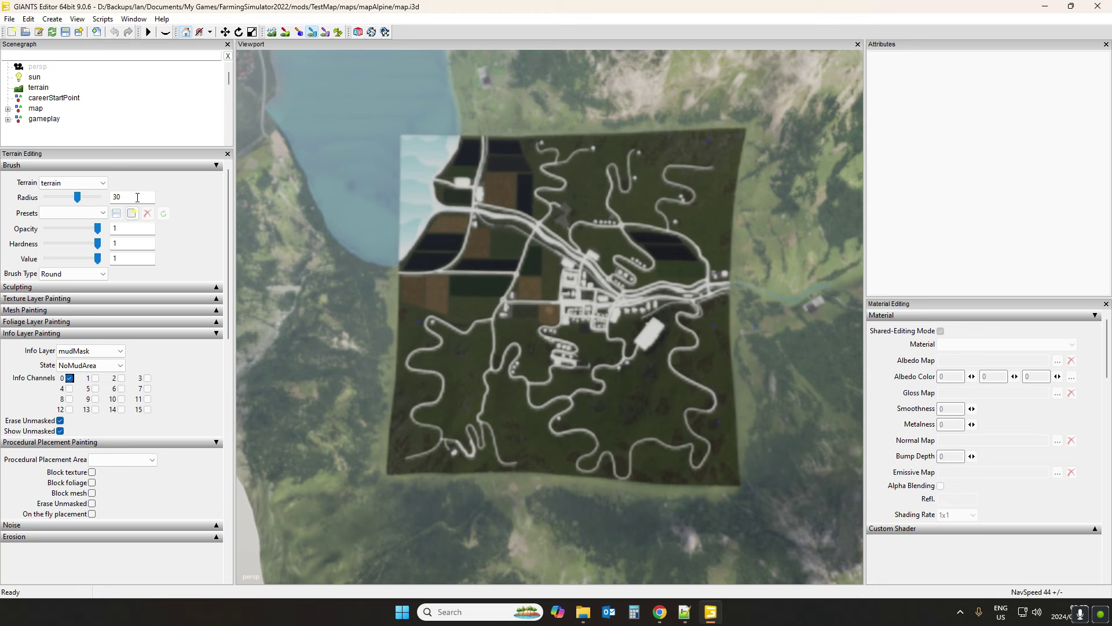
# Step: Set the brush to Square with a radius of 2000 and paint NoMudArea over the entire map
pyautogui.moveTo(137, 198); pyautogui.dragTo(108, 198)
pyautogui.write('2000')
pyautogui.press('Return')
pyautogui.click(71, 276)
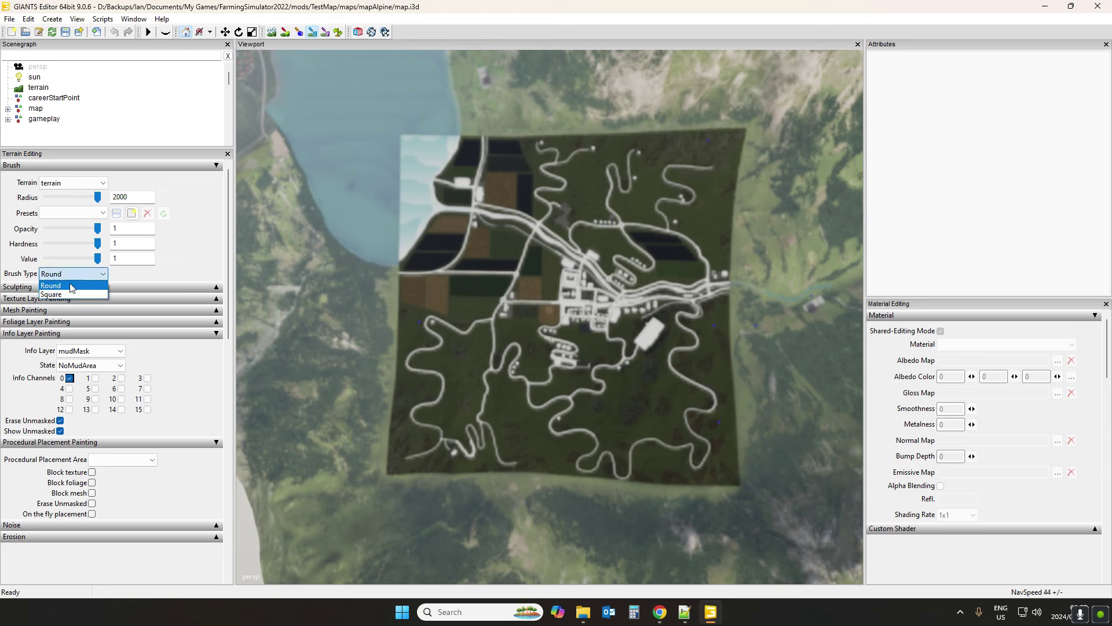
pyautogui.click(68, 295)
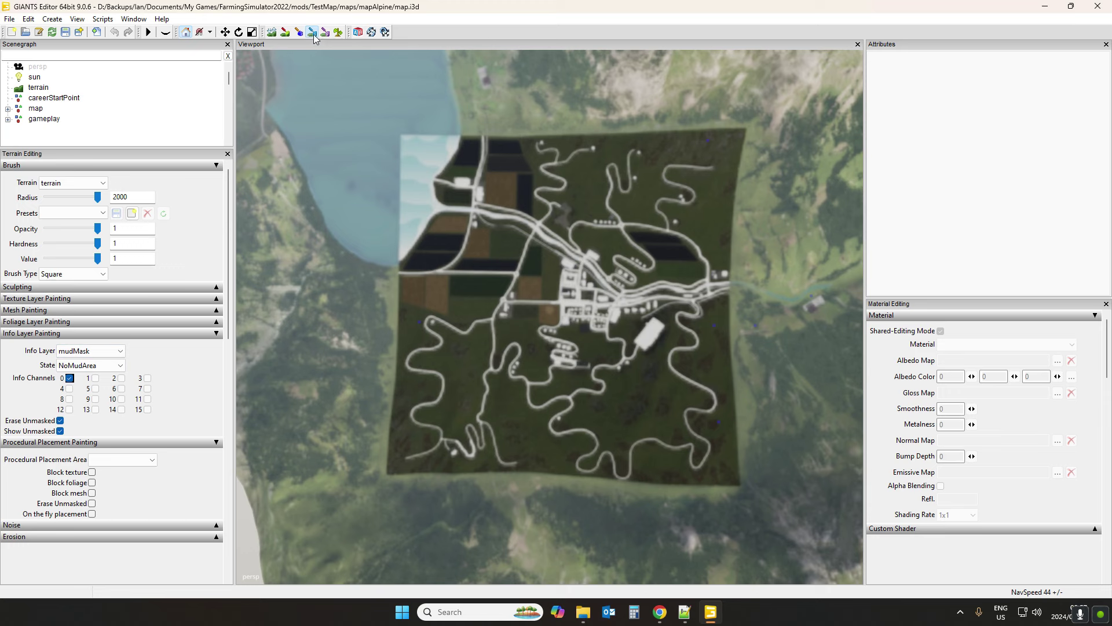
pyautogui.click(576, 302)
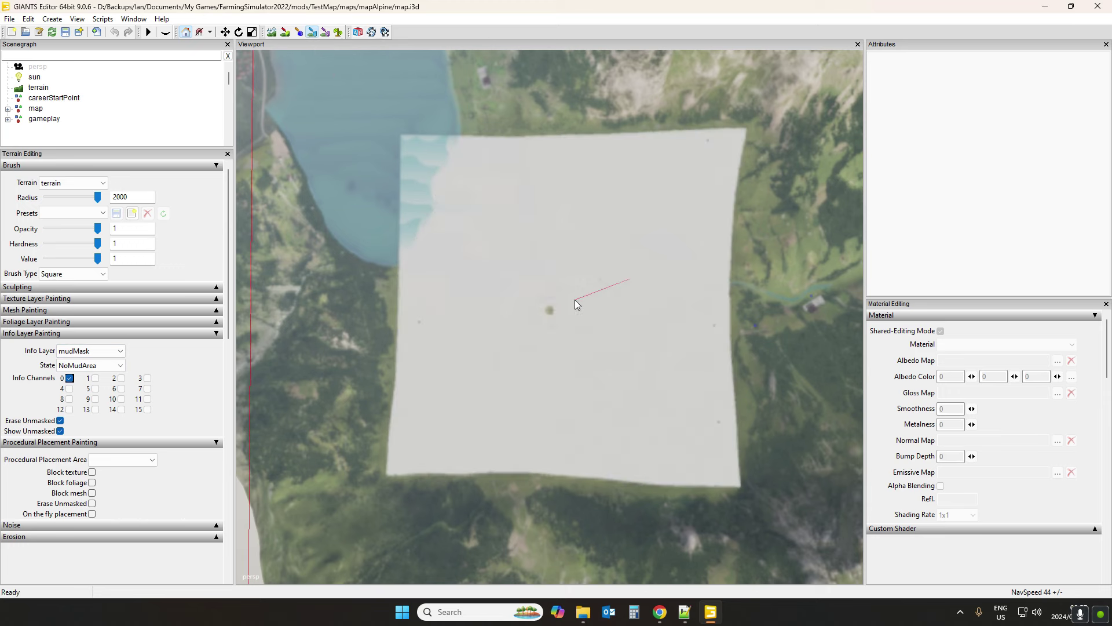